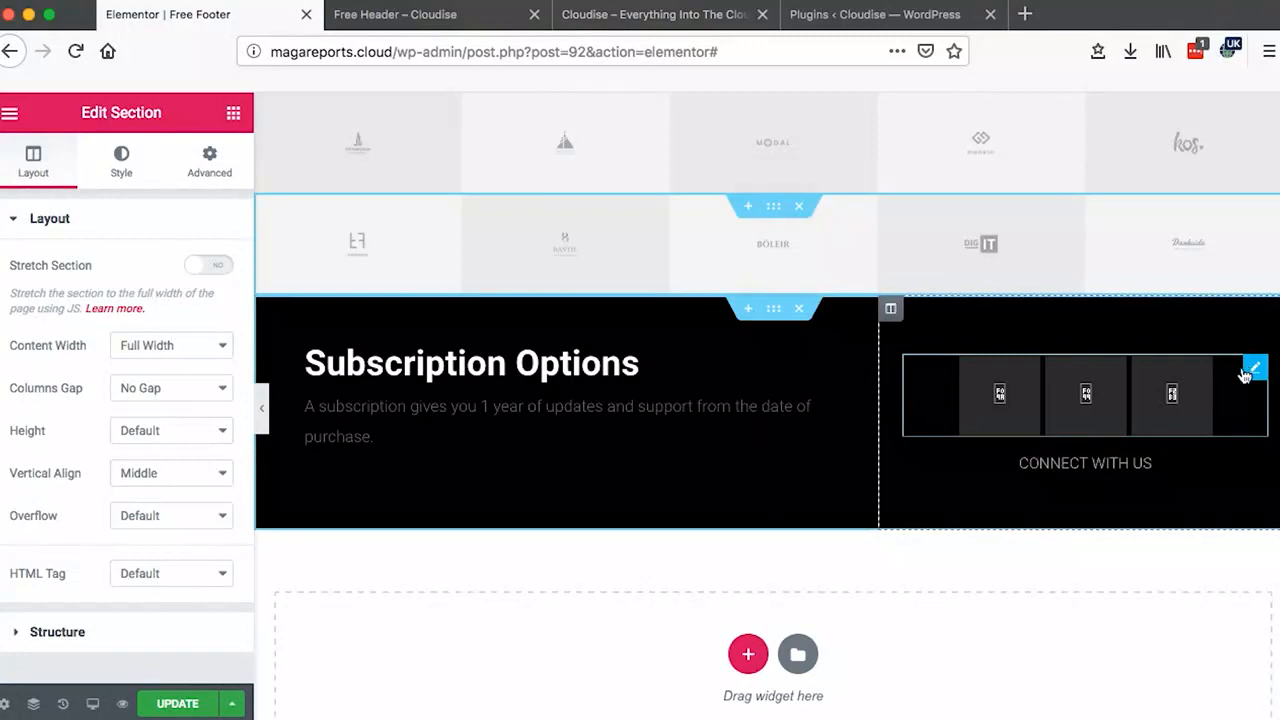
# - Examine the footer's social icons settings, the available widgets and the Subscription Options heading's style settings
pyautogui.click(1252, 368)
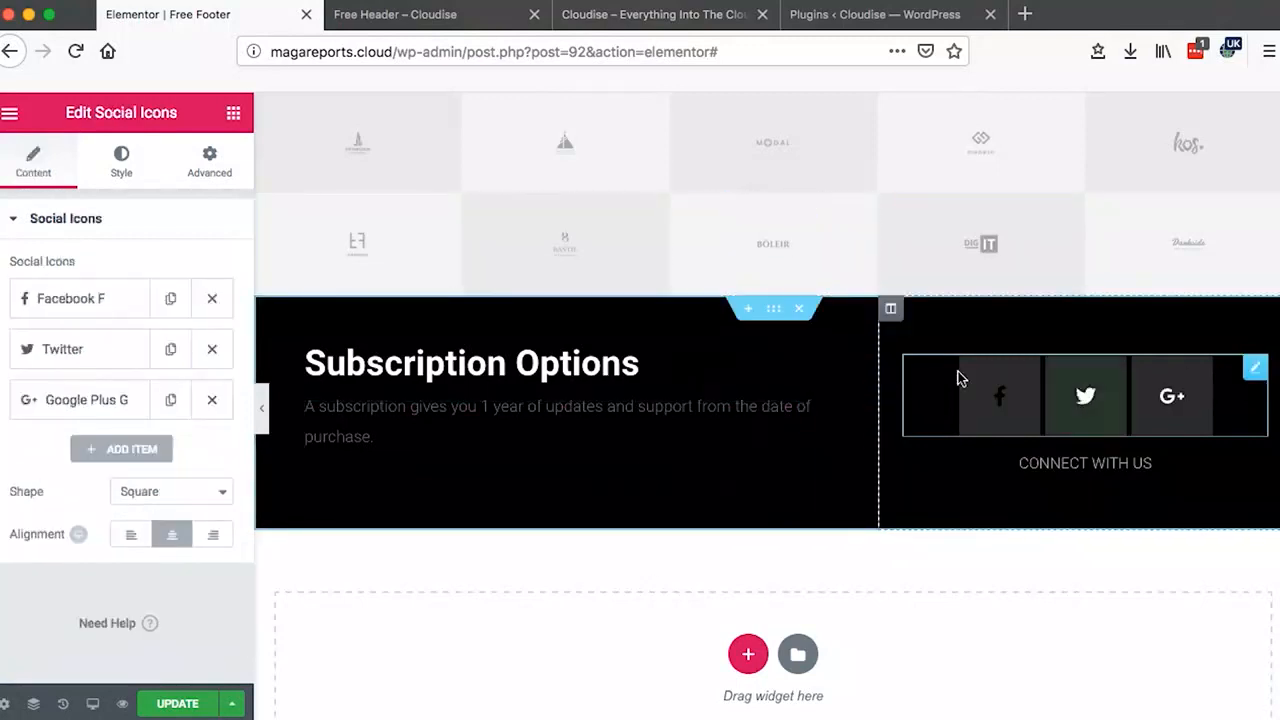
pyautogui.click(209, 162)
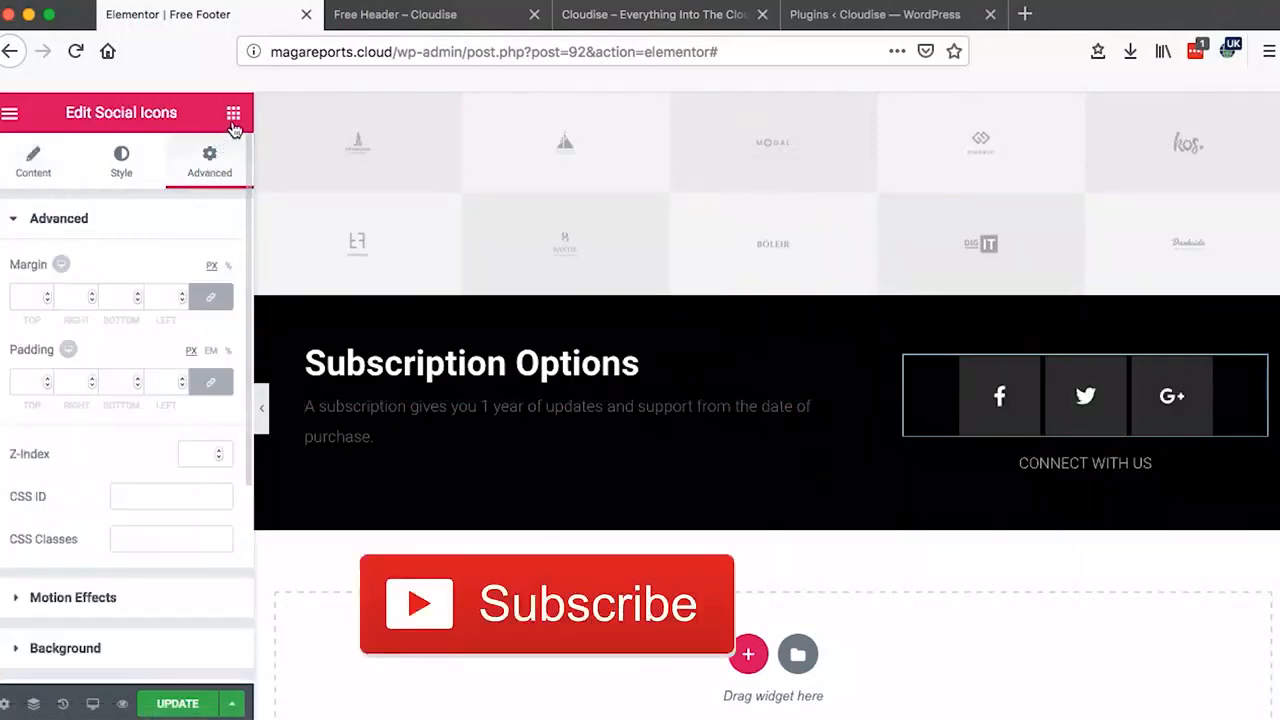
pyautogui.click(229, 121)
pyautogui.moveTo(63, 420); pyautogui.dragTo(49, 337)
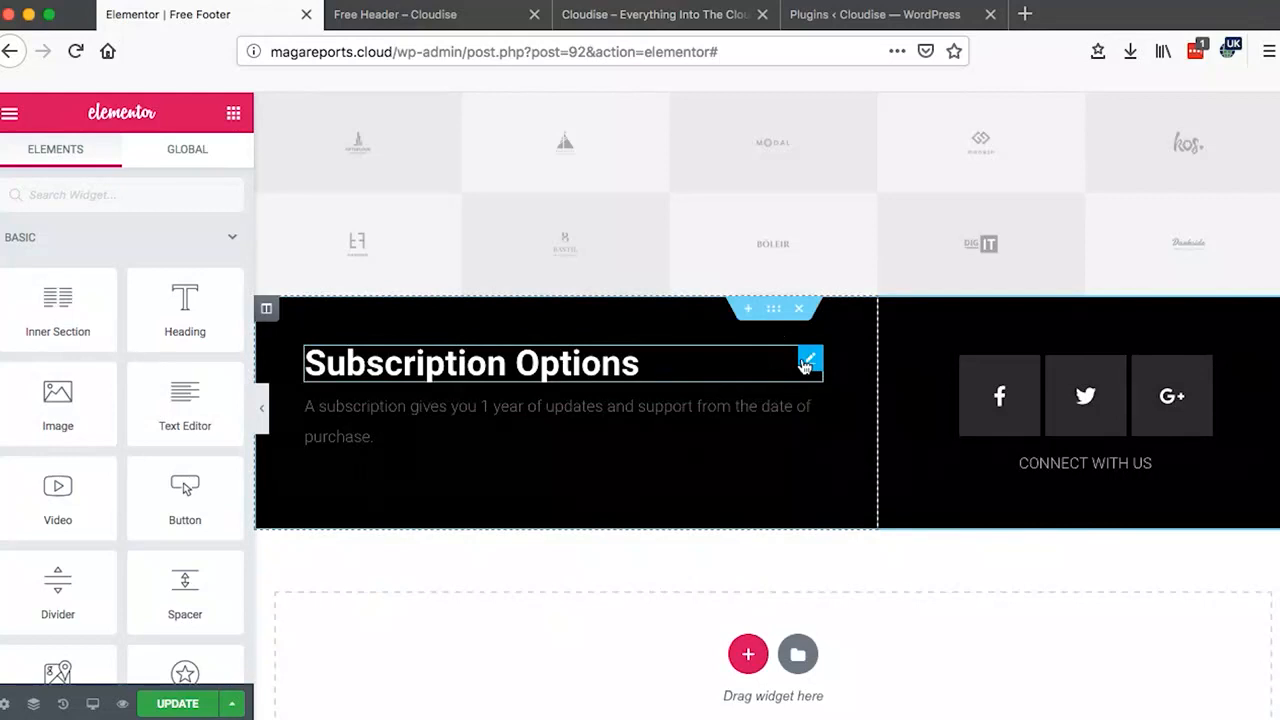
pyautogui.click(808, 360)
pyautogui.click(121, 160)
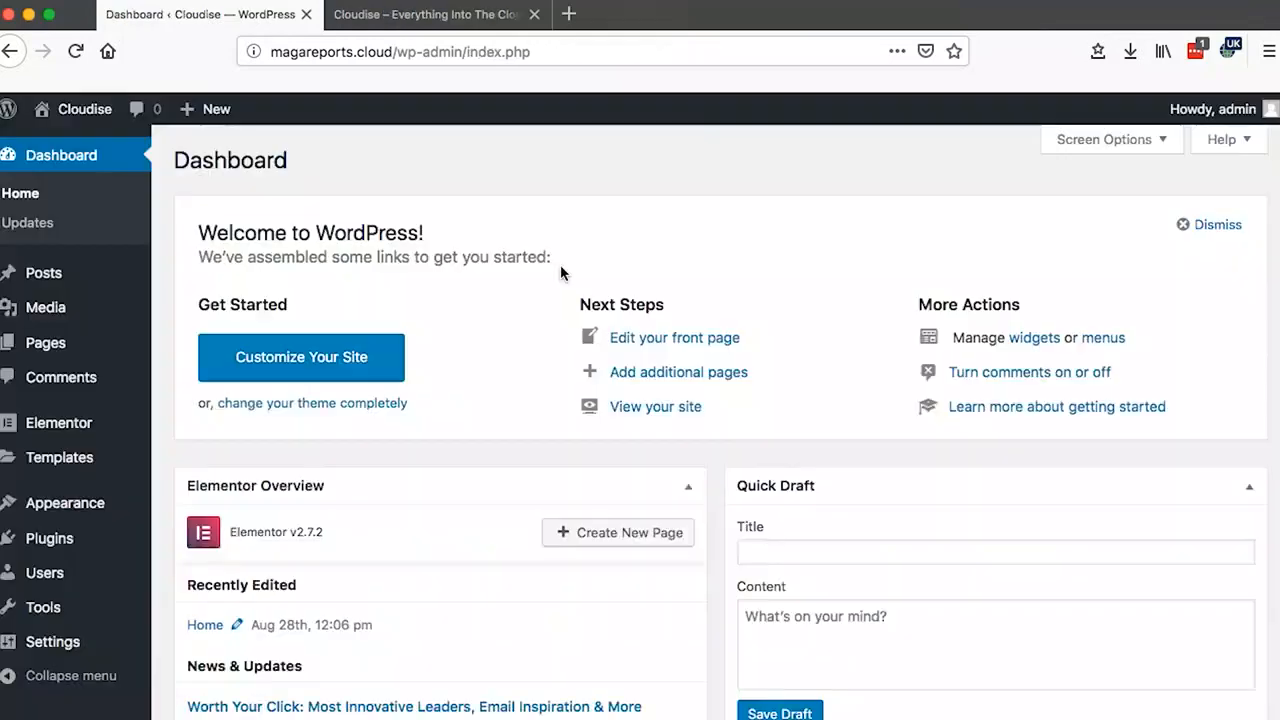
# - Search the plugin directory for "header footer blocks", and install and activate the Elementor – Header, Footer & Blocks plugin
pyautogui.scroll(-3, 560, 264)
pyautogui.scroll(2, 560, 270)
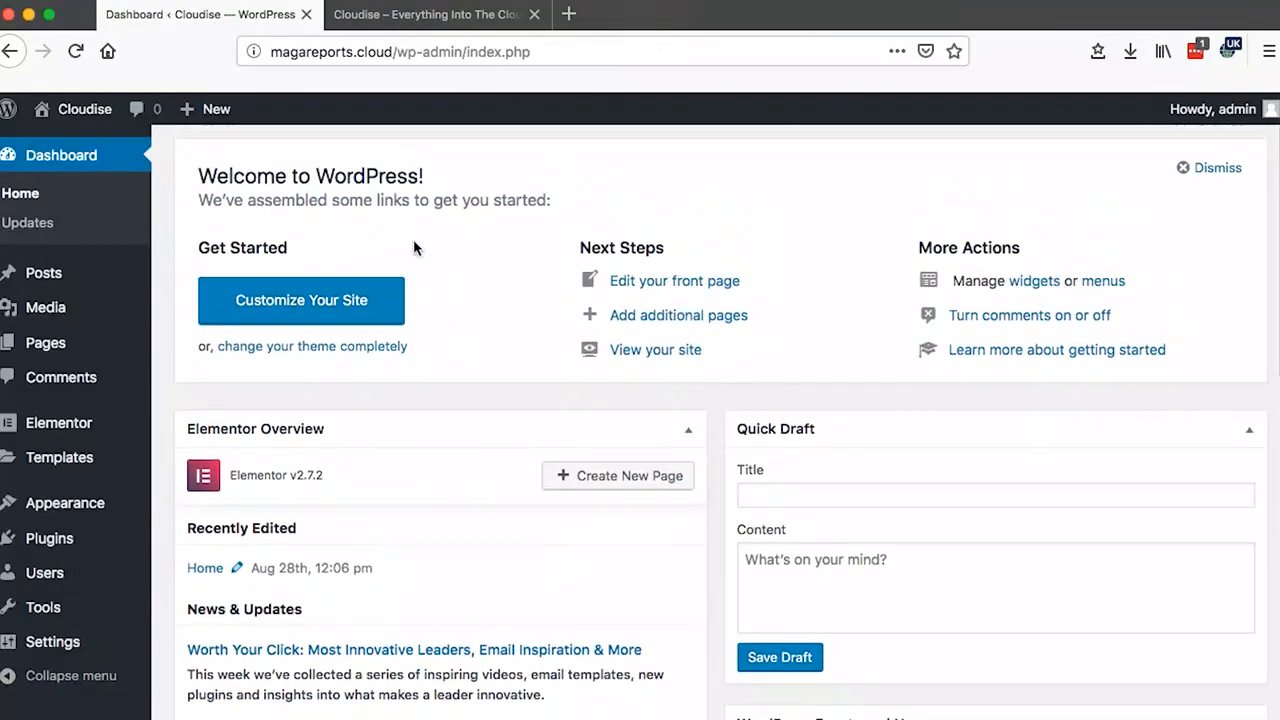
pyautogui.moveTo(51, 535)
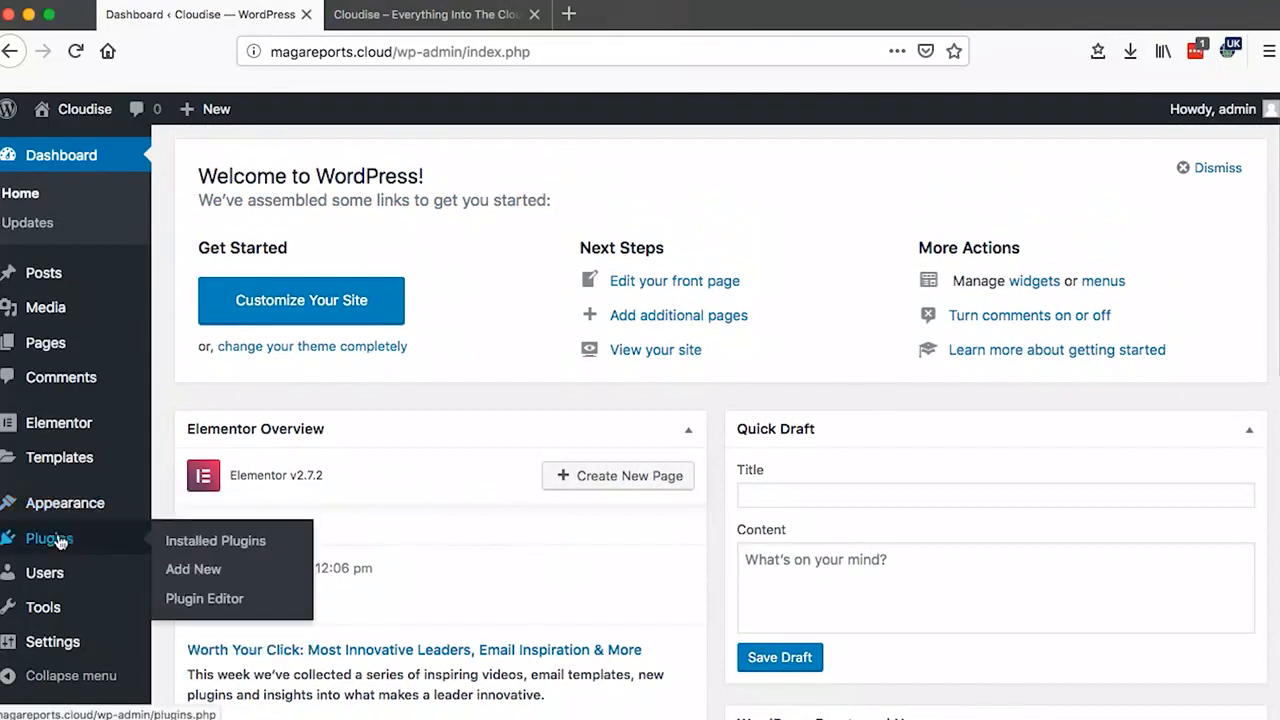
pyautogui.click(193, 570)
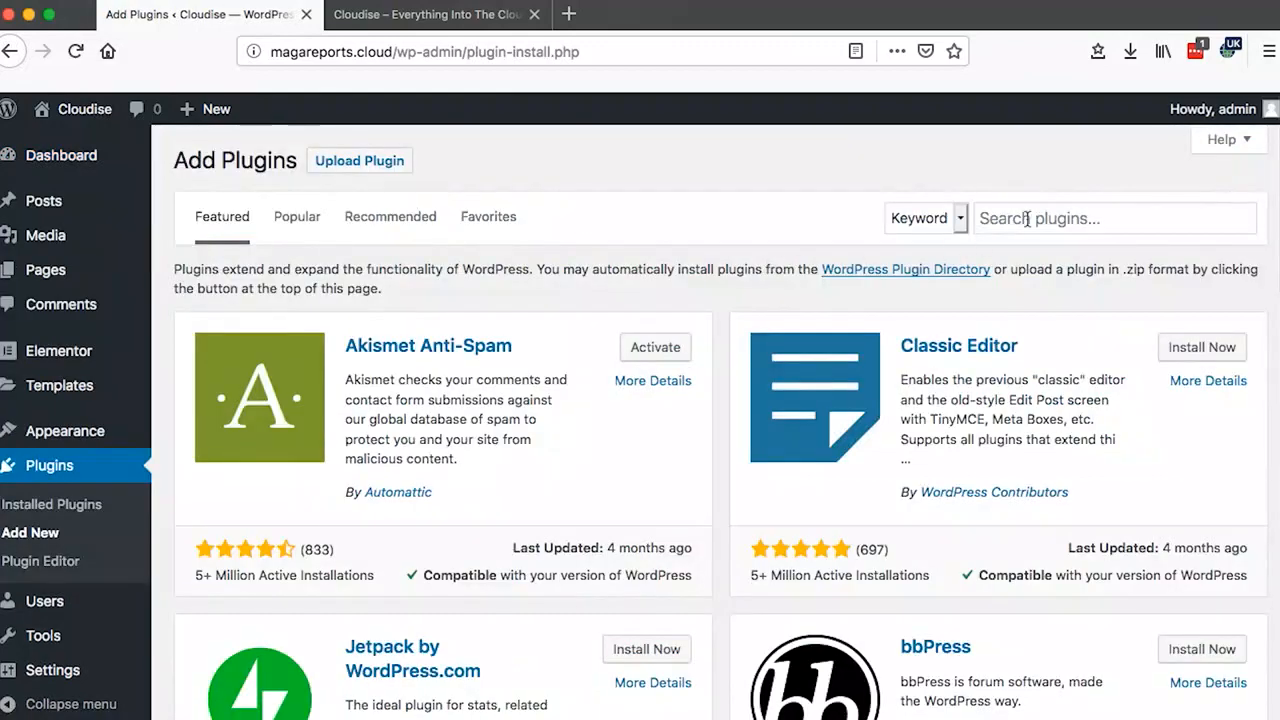
pyautogui.click(1027, 218)
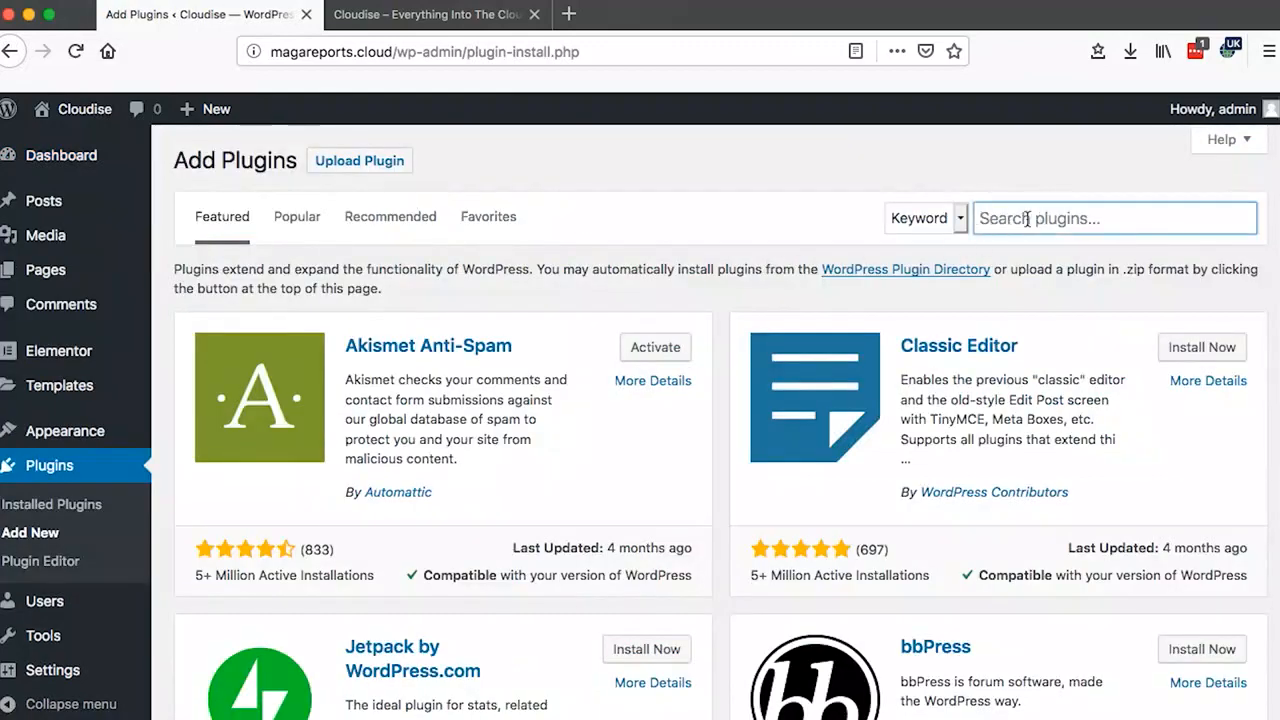
pyautogui.write('header footer')
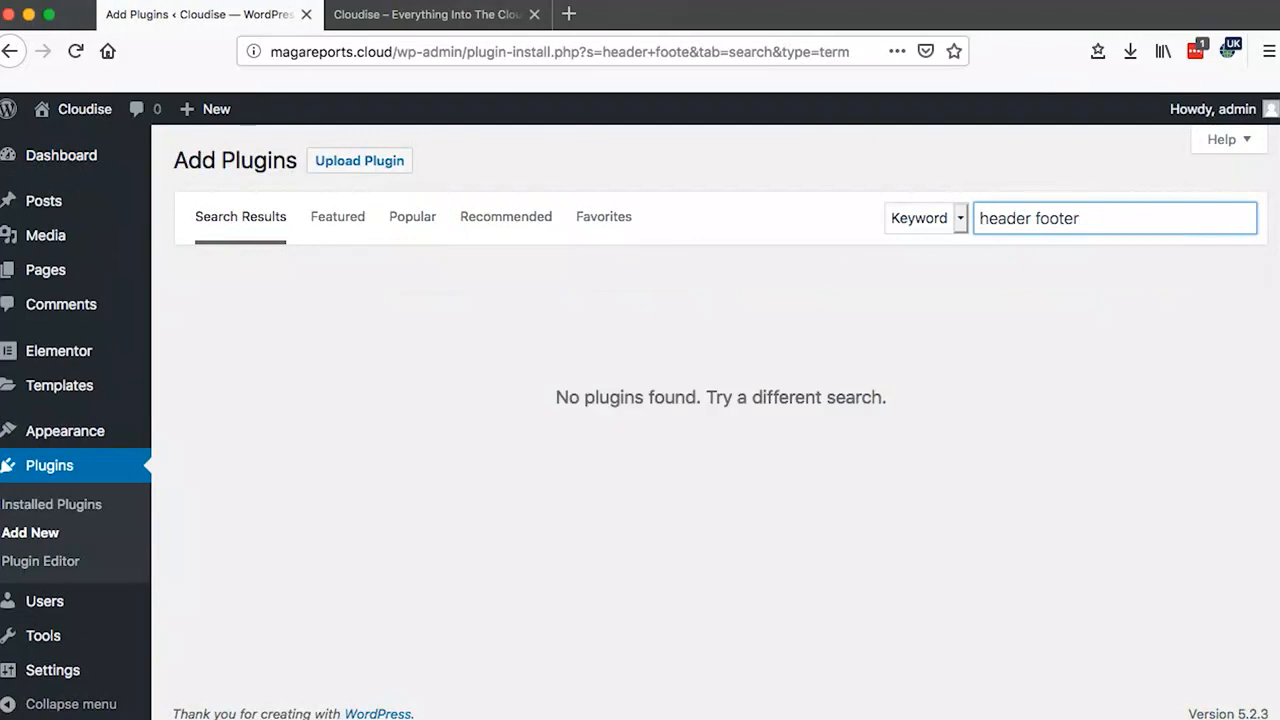
pyautogui.write(' blocks')
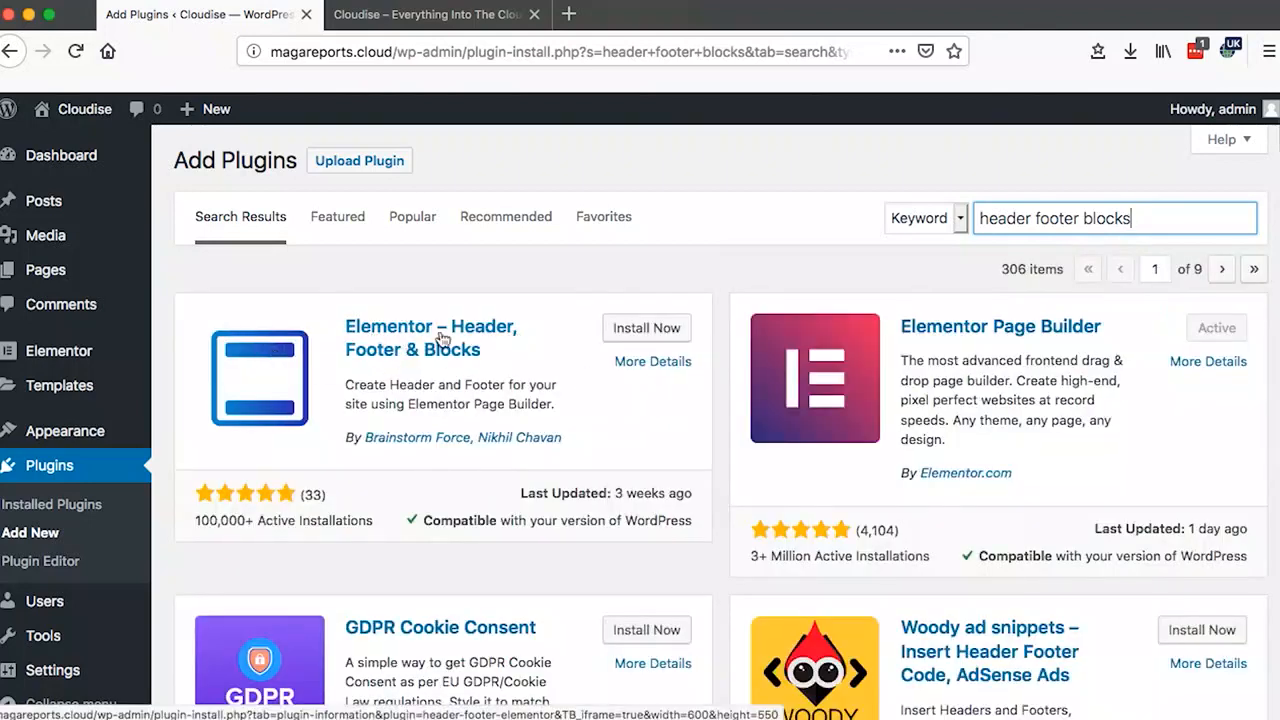
pyautogui.click(628, 339)
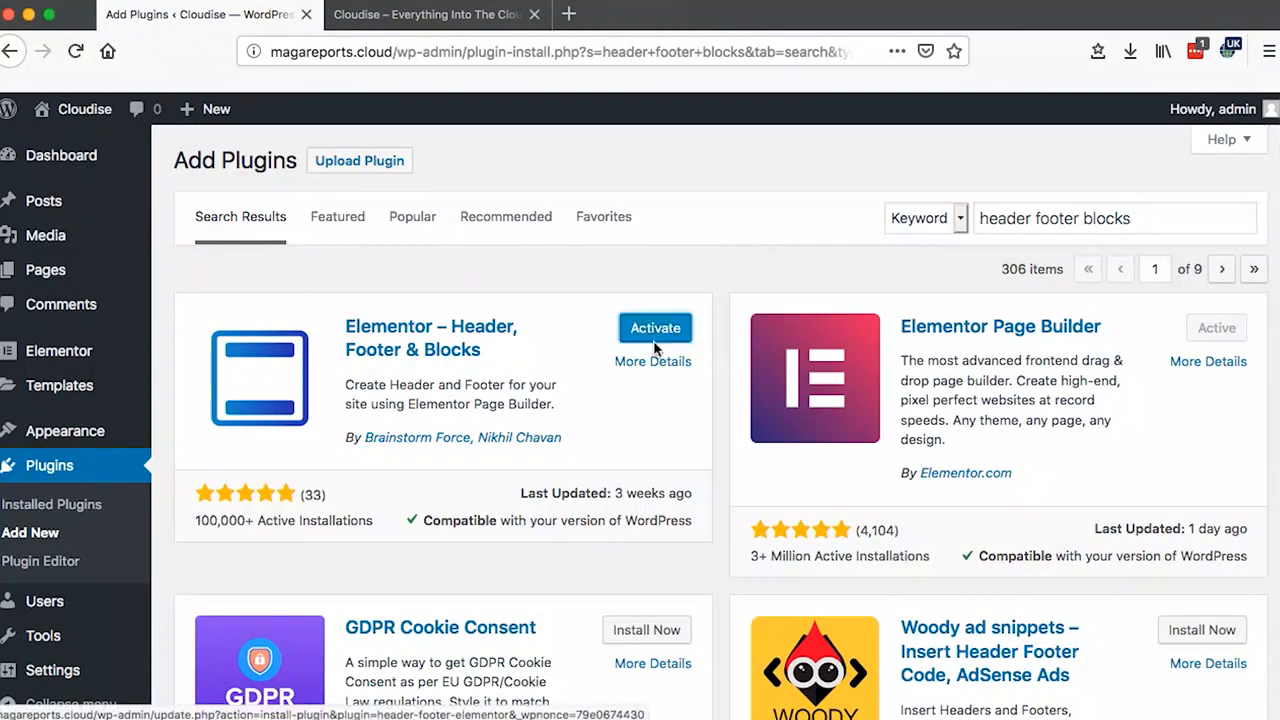
pyautogui.click(655, 340)
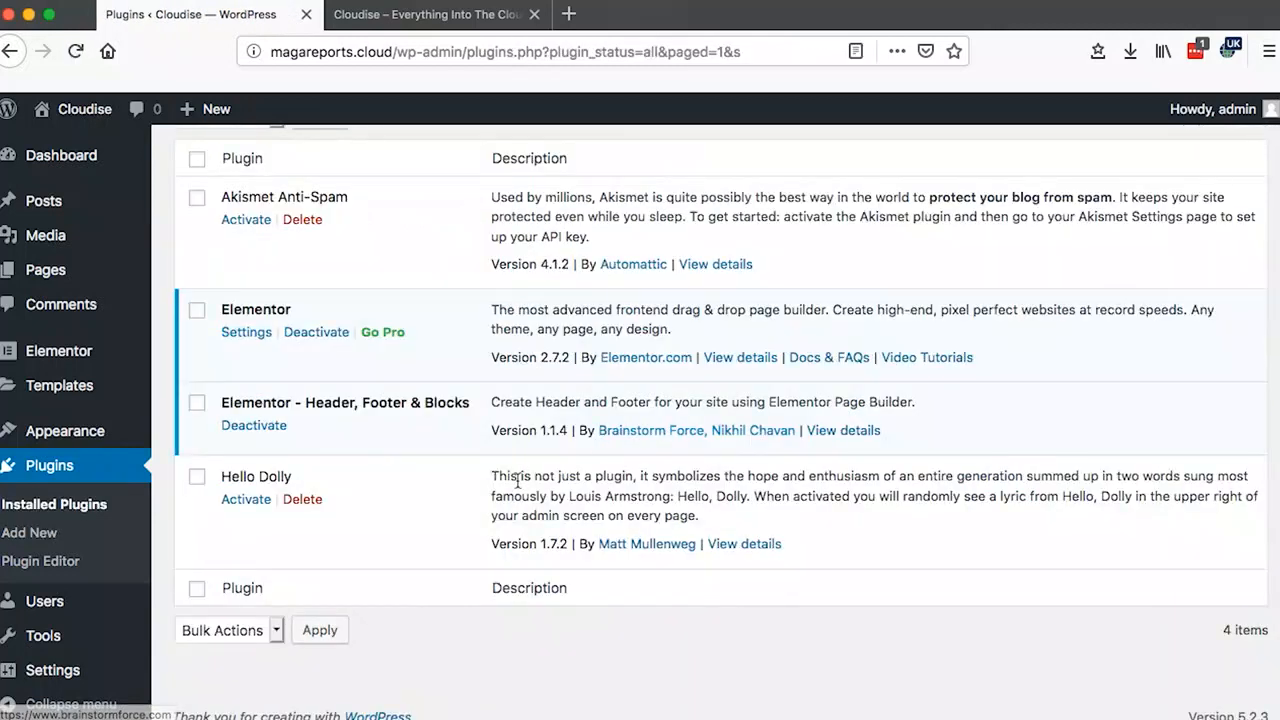
# - Create a new template in the Header Footer Builder titled "Free Header" and publish it
pyautogui.moveTo(72, 440)
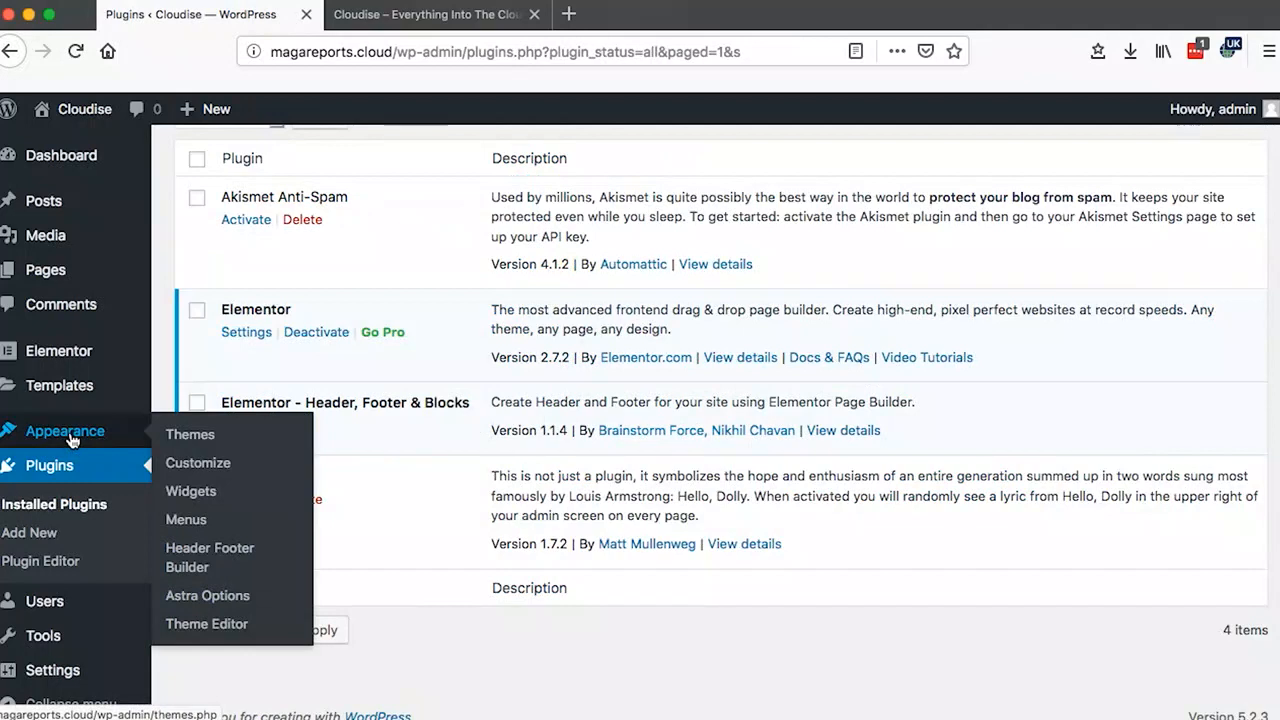
pyautogui.click(207, 561)
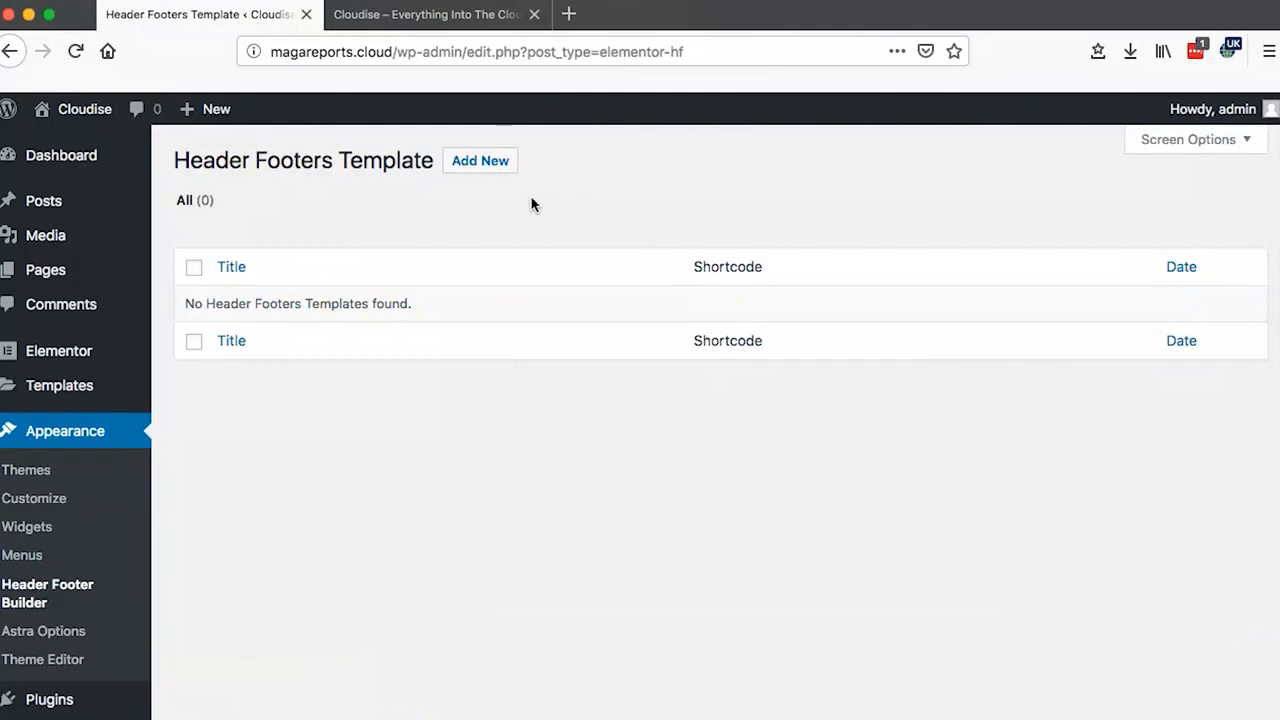
pyautogui.click(483, 166)
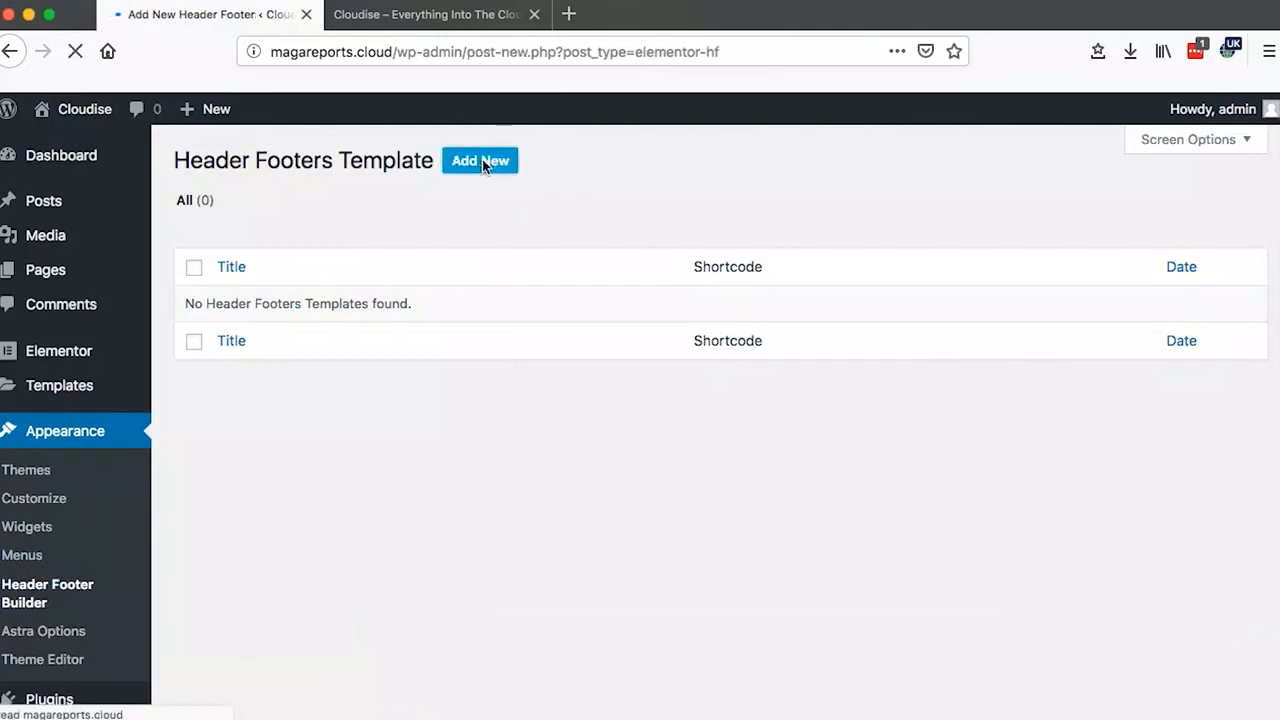
pyautogui.write('F')
pyautogui.press('BackSpace')
pyautogui.write('Header')
pyautogui.write('Free')
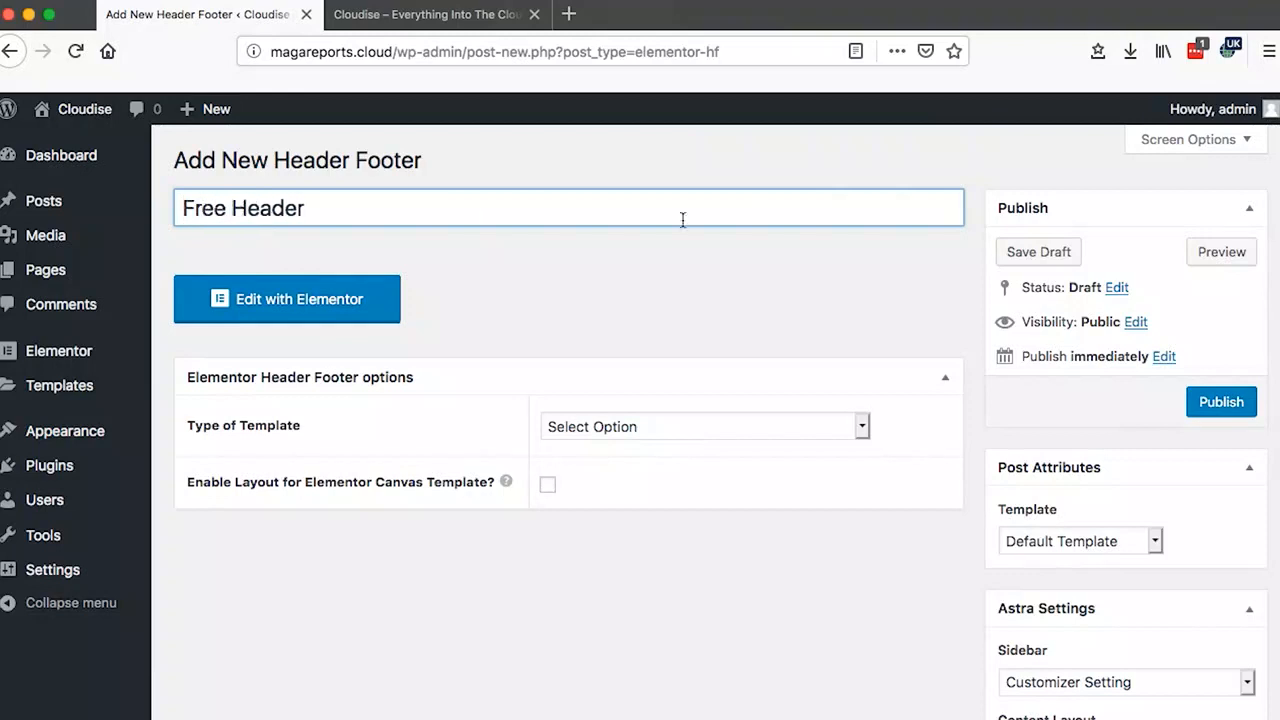
pyautogui.click(1214, 408)
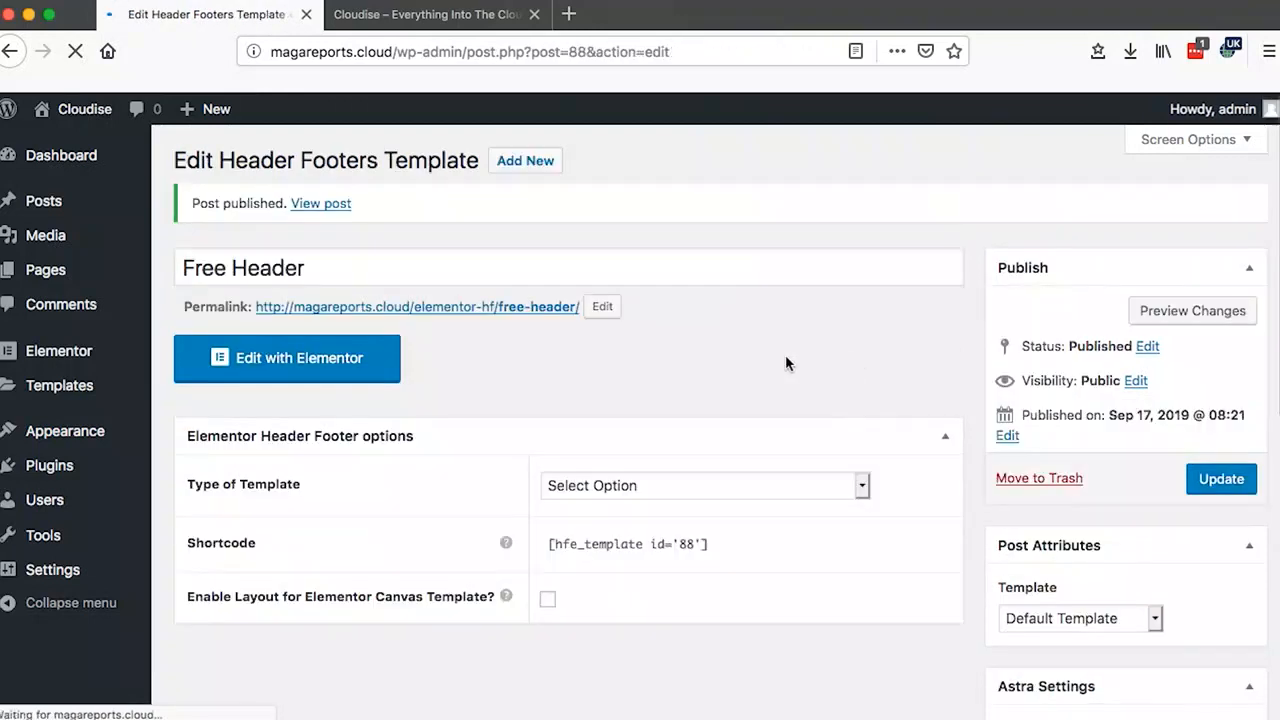
# - Set the Free Header template's type to Header and update the post
pyautogui.scroll(-1, 751, 425)
pyautogui.click(648, 394)
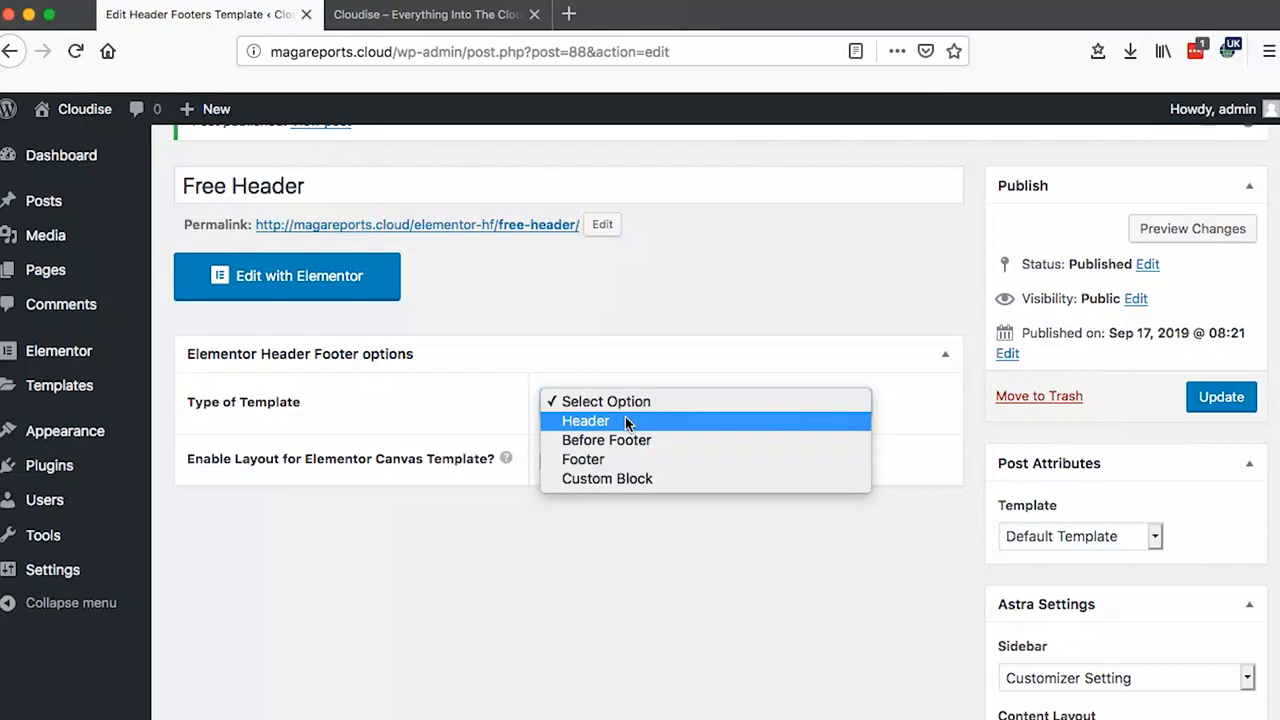
pyautogui.click(626, 421)
pyautogui.click(626, 418)
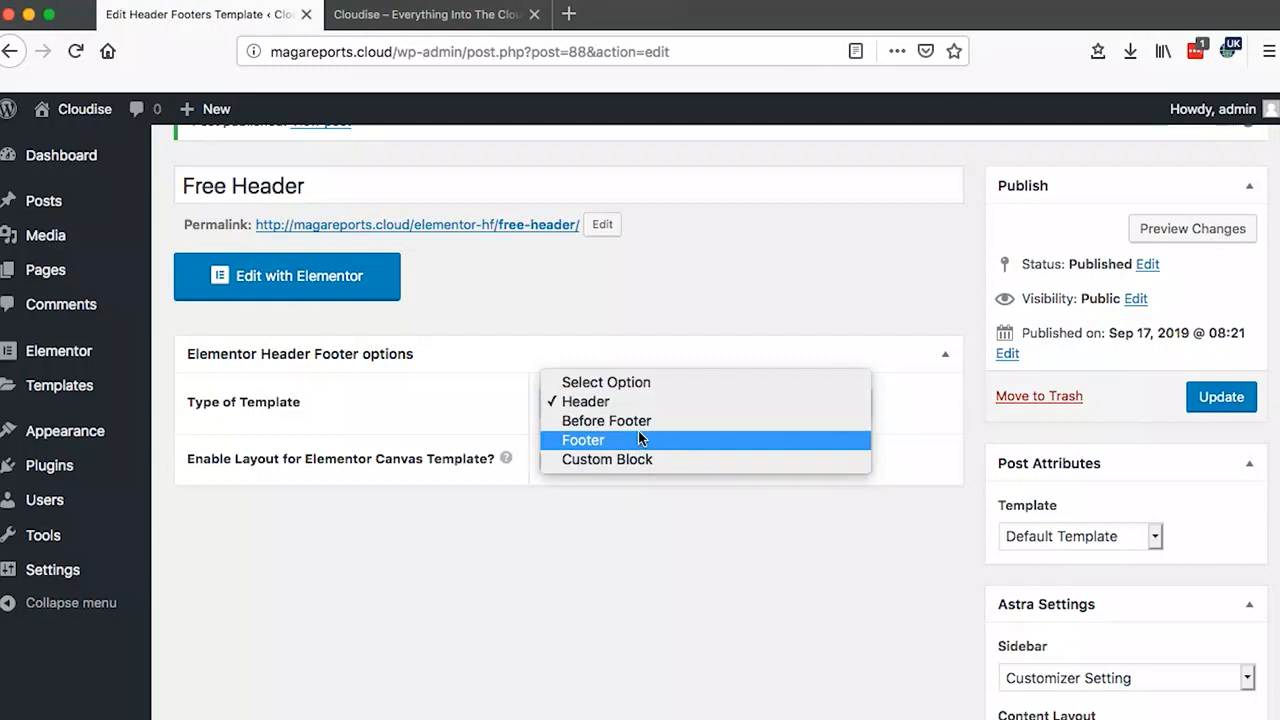
pyautogui.click(632, 403)
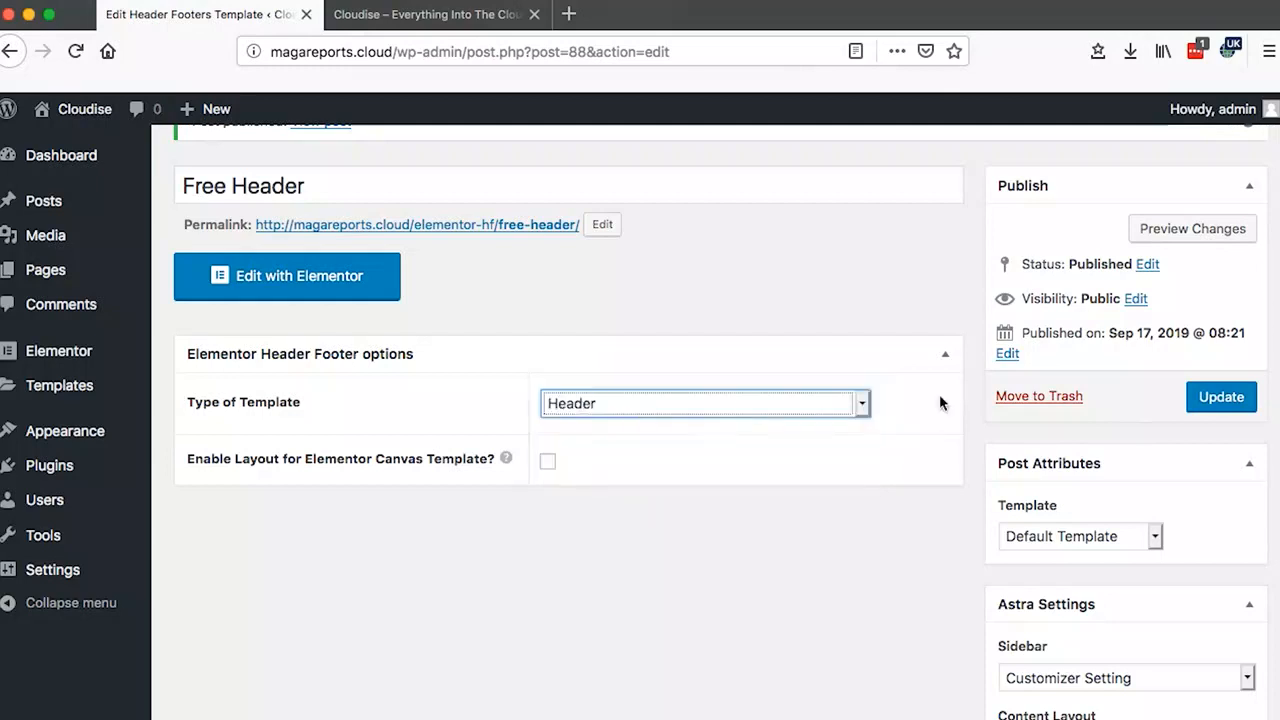
pyautogui.click(1197, 400)
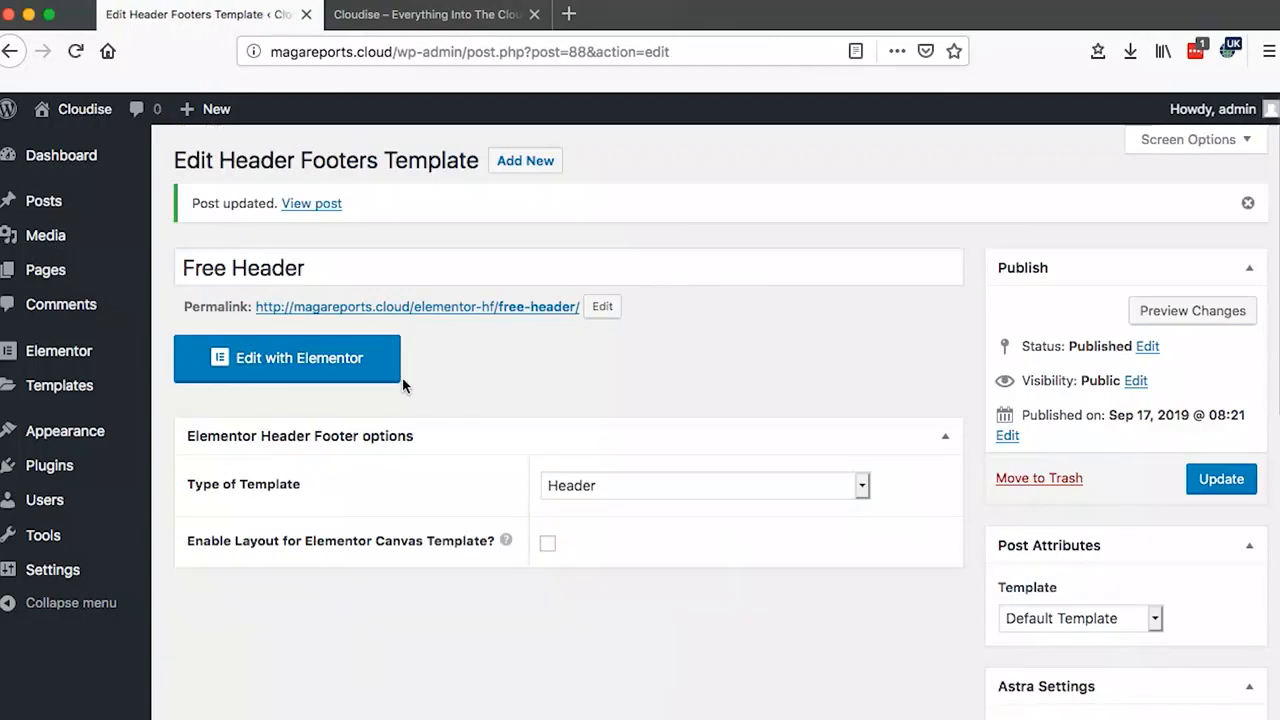
# - Open the Free Header template for editing with Elementor, and open the Cloudise site's dashboard in a separate browser tab
pyautogui.click(296, 352)
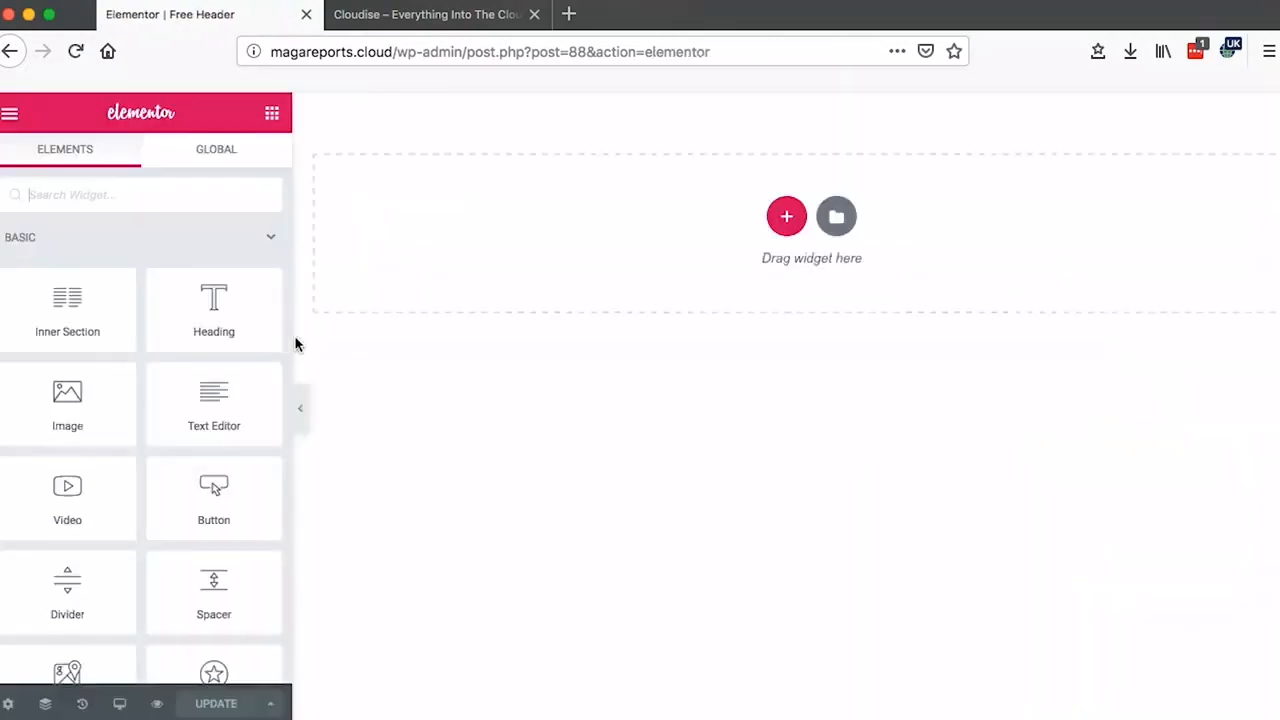
pyautogui.click(400, 15)
pyautogui.moveTo(75, 105)
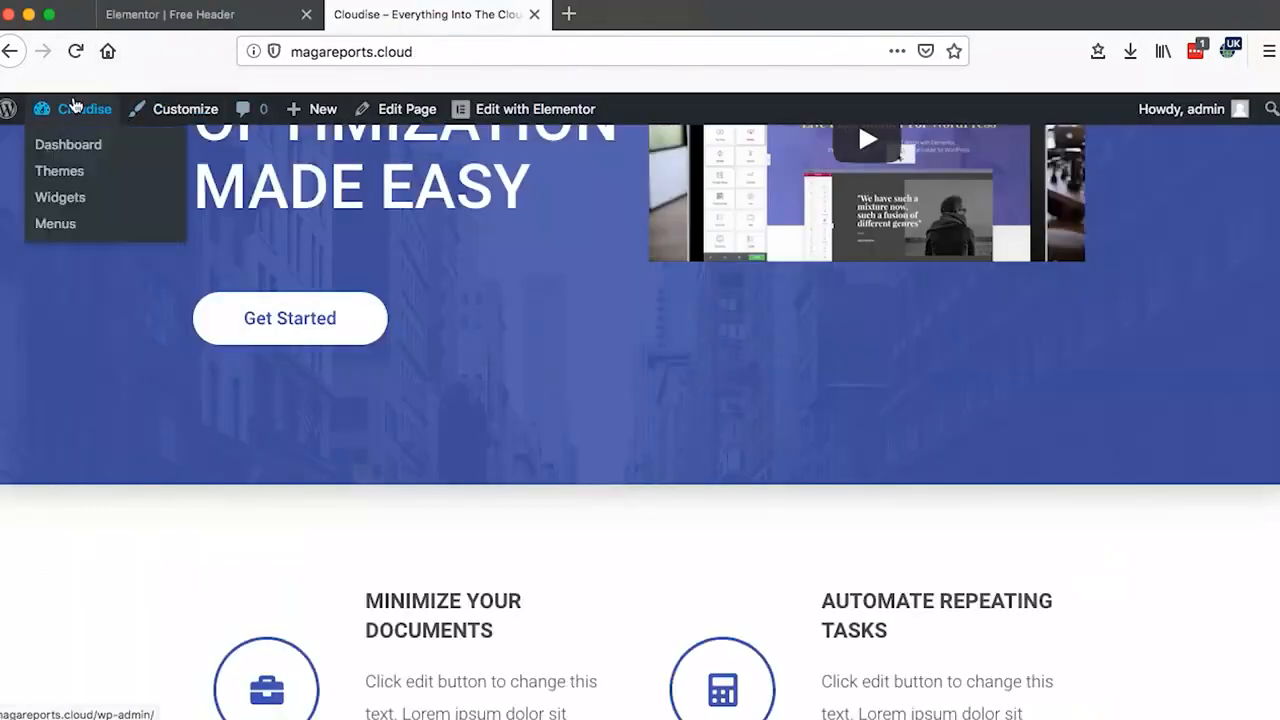
pyautogui.keyDown('super'); pyautogui.click(65, 152); pyautogui.keyUp('super')
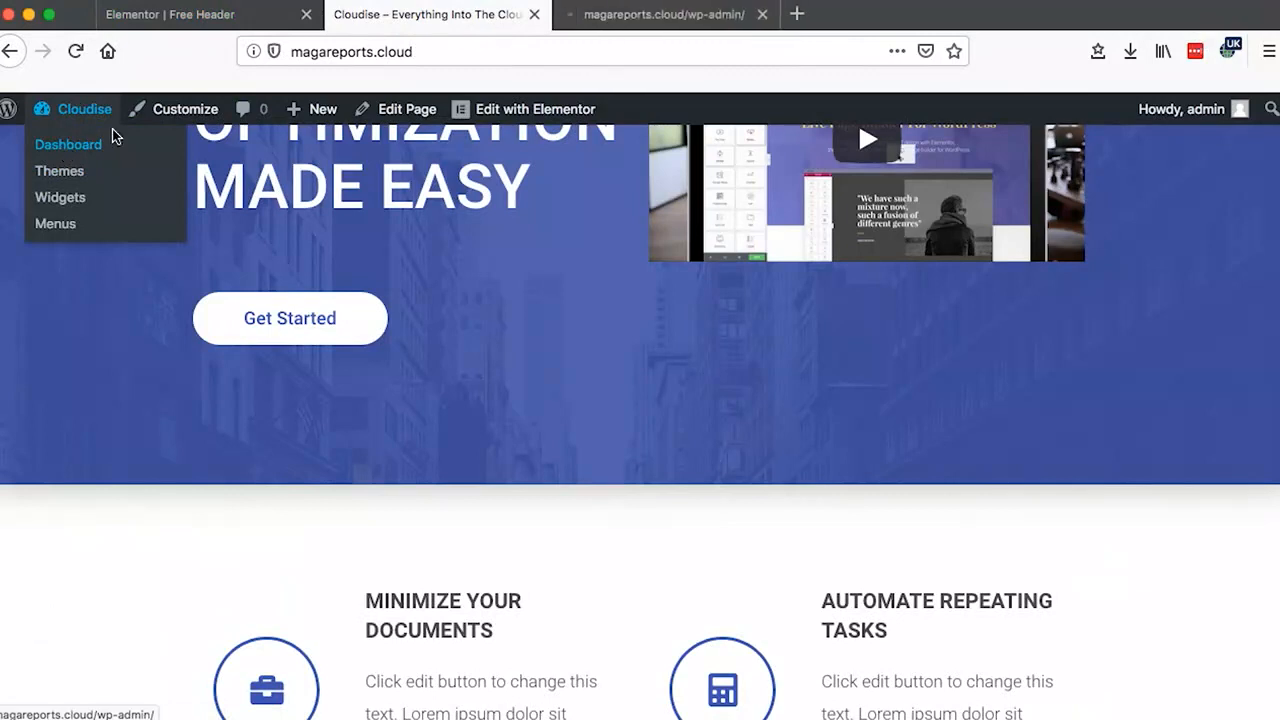
pyautogui.click(625, 13)
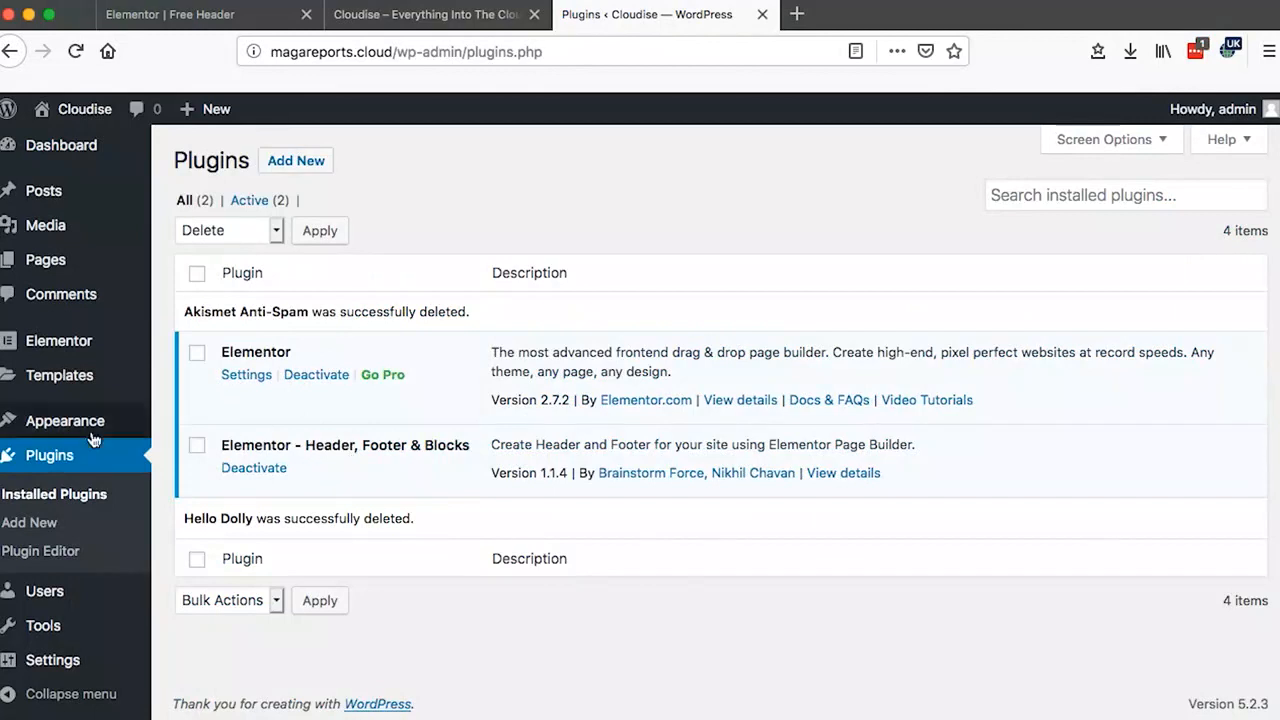
# - Return to the Free Header editor and add a new section with a single-column structure
pyautogui.click(175, 15)
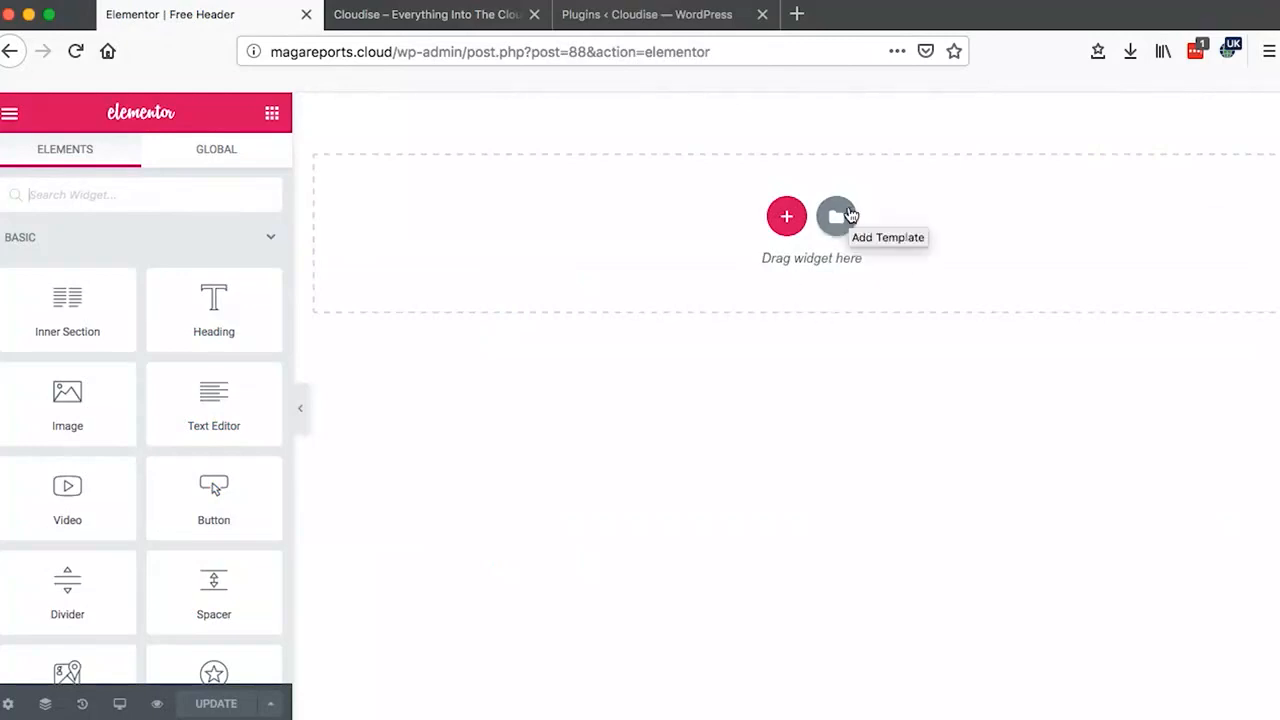
pyautogui.click(786, 217)
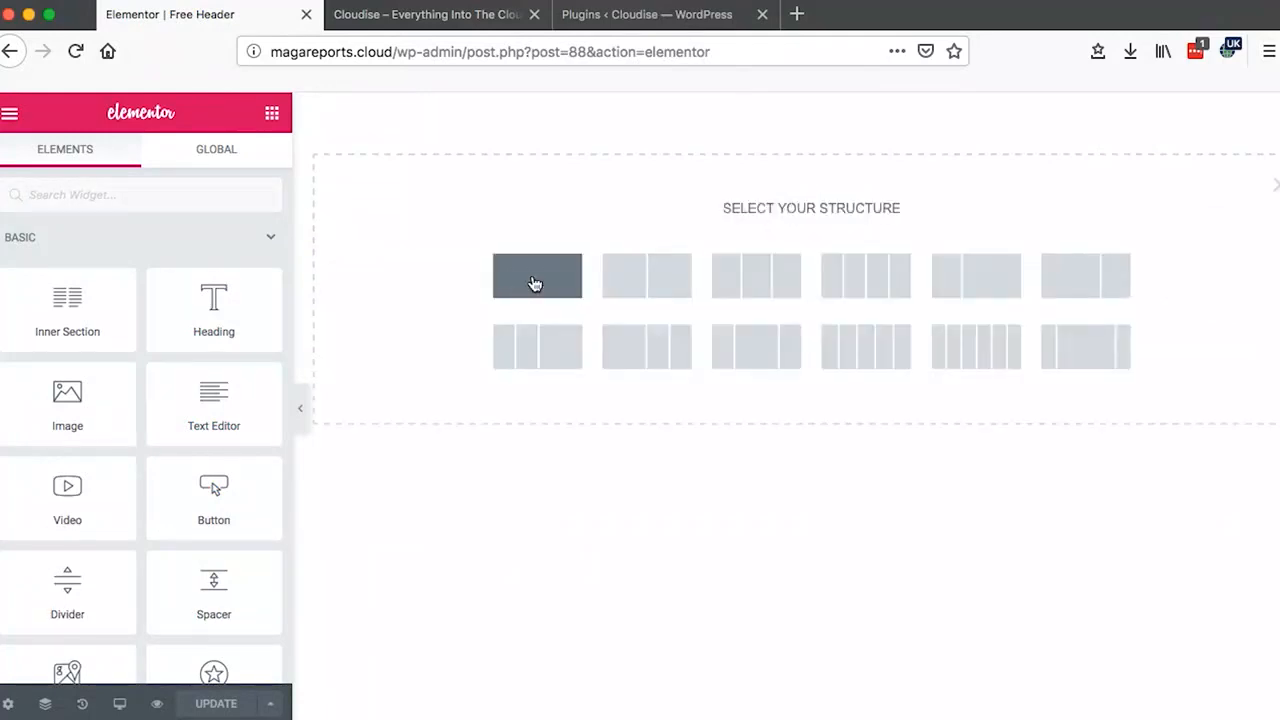
pyautogui.click(535, 285)
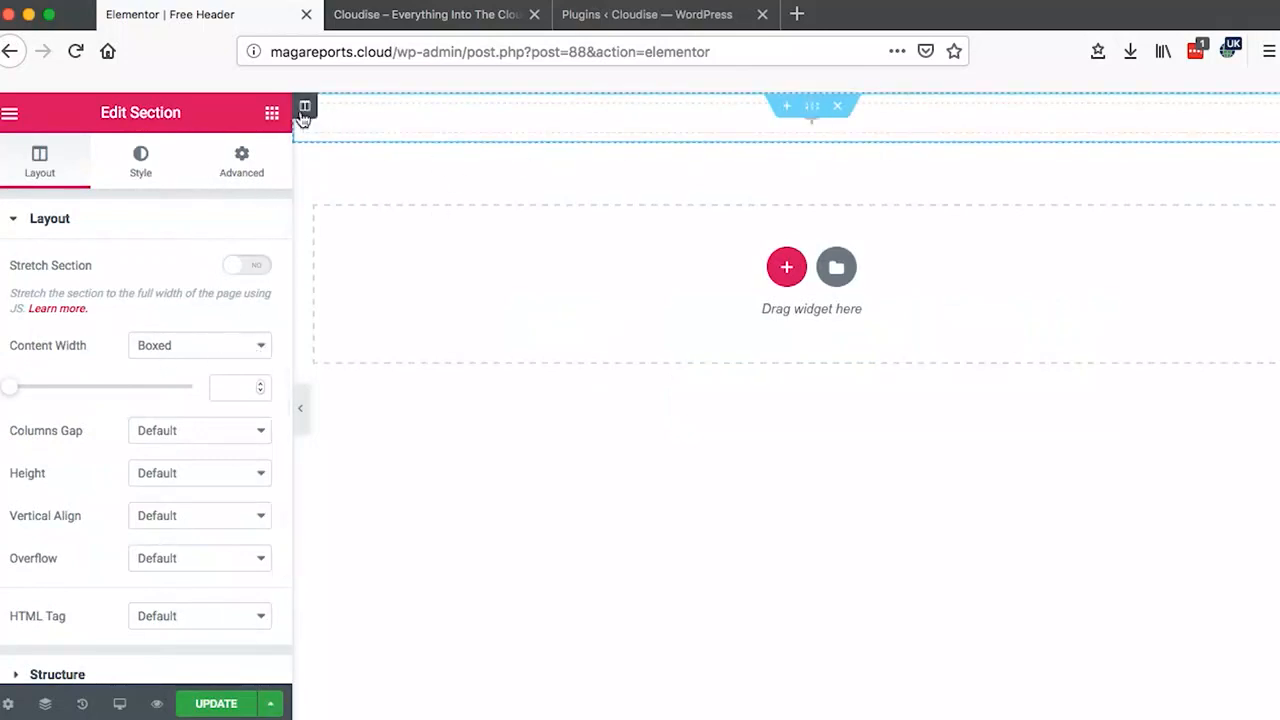
# - Add two more columns to the section and narrow the first one so the middle column is about 46% wide
pyautogui.rightClick(303, 117)
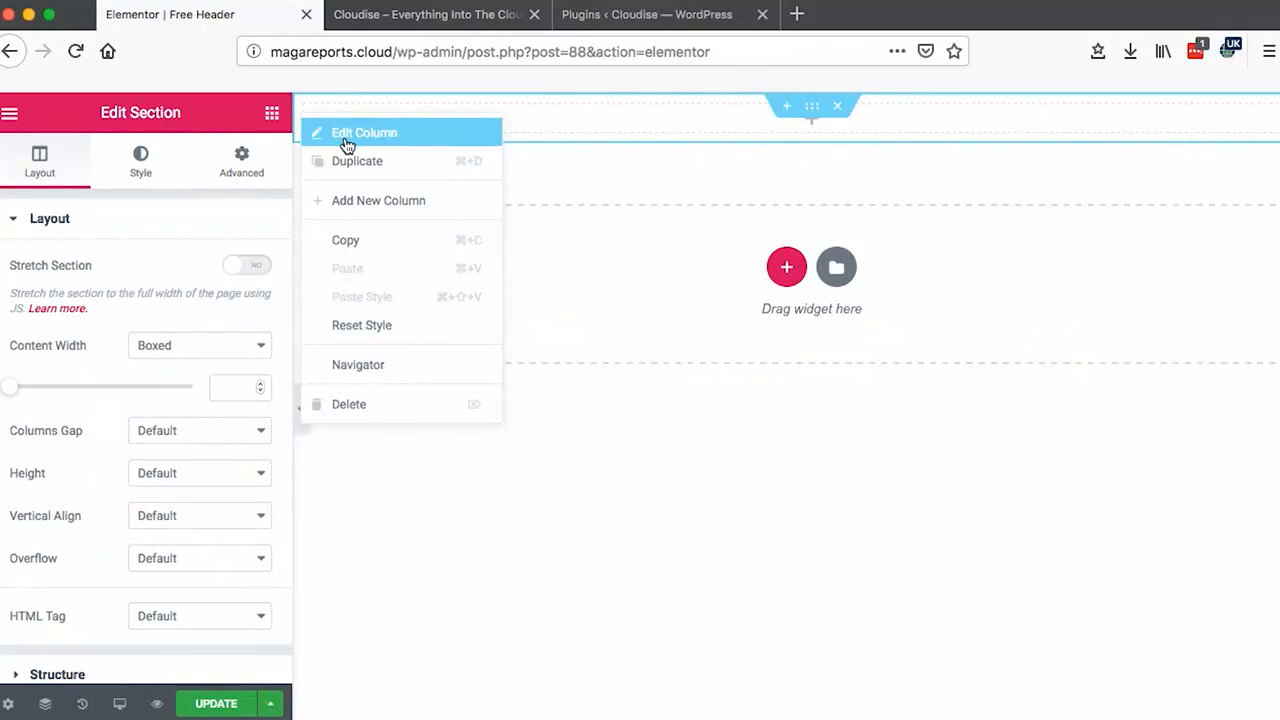
pyautogui.click(355, 201)
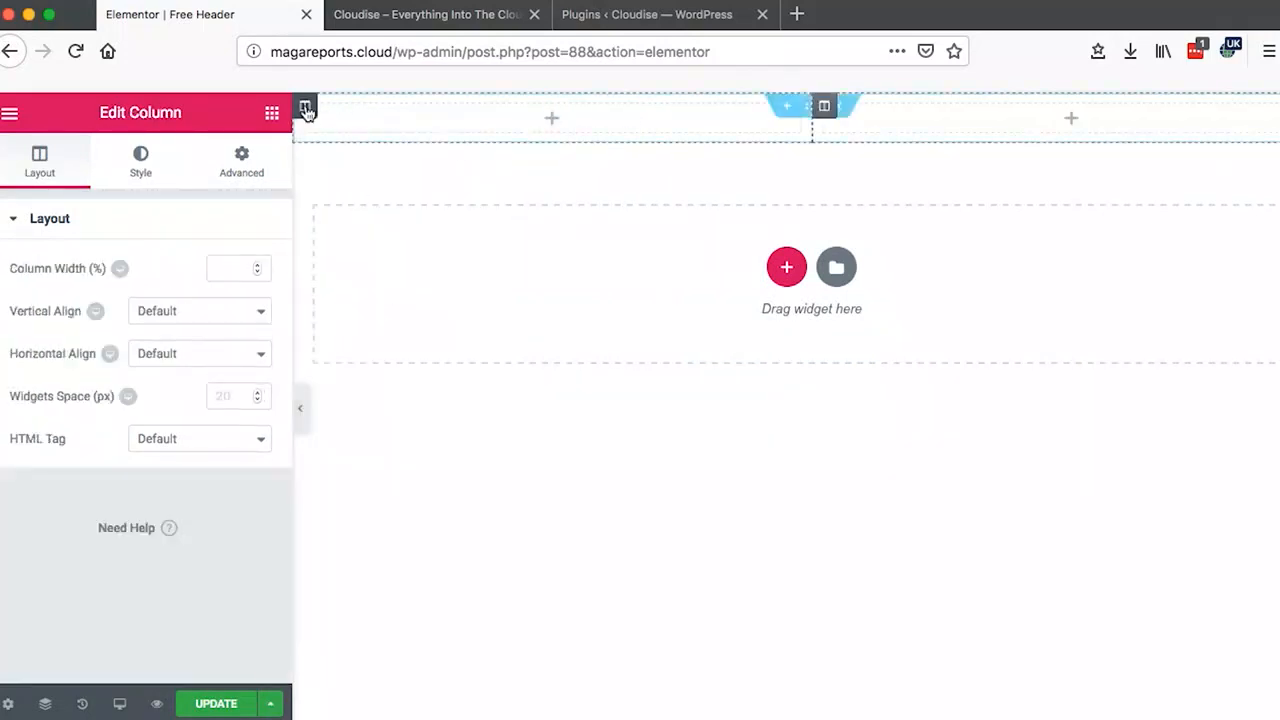
pyautogui.rightClick(305, 110)
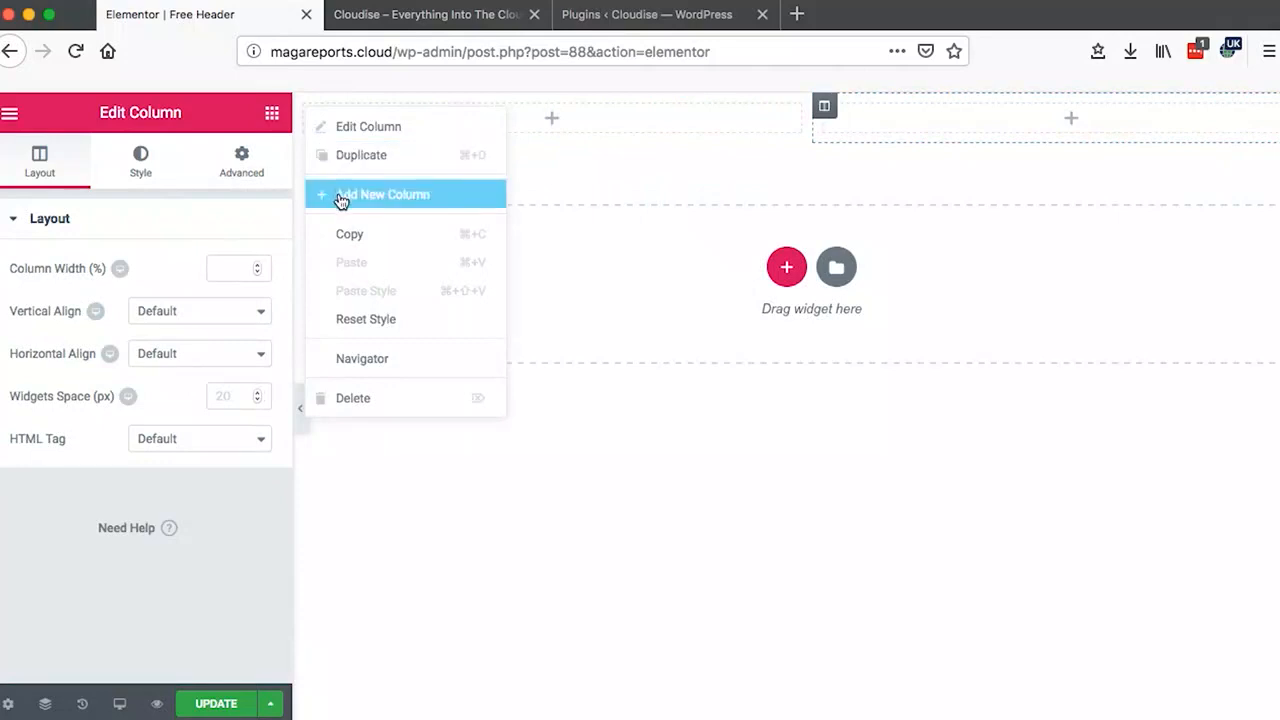
pyautogui.click(341, 200)
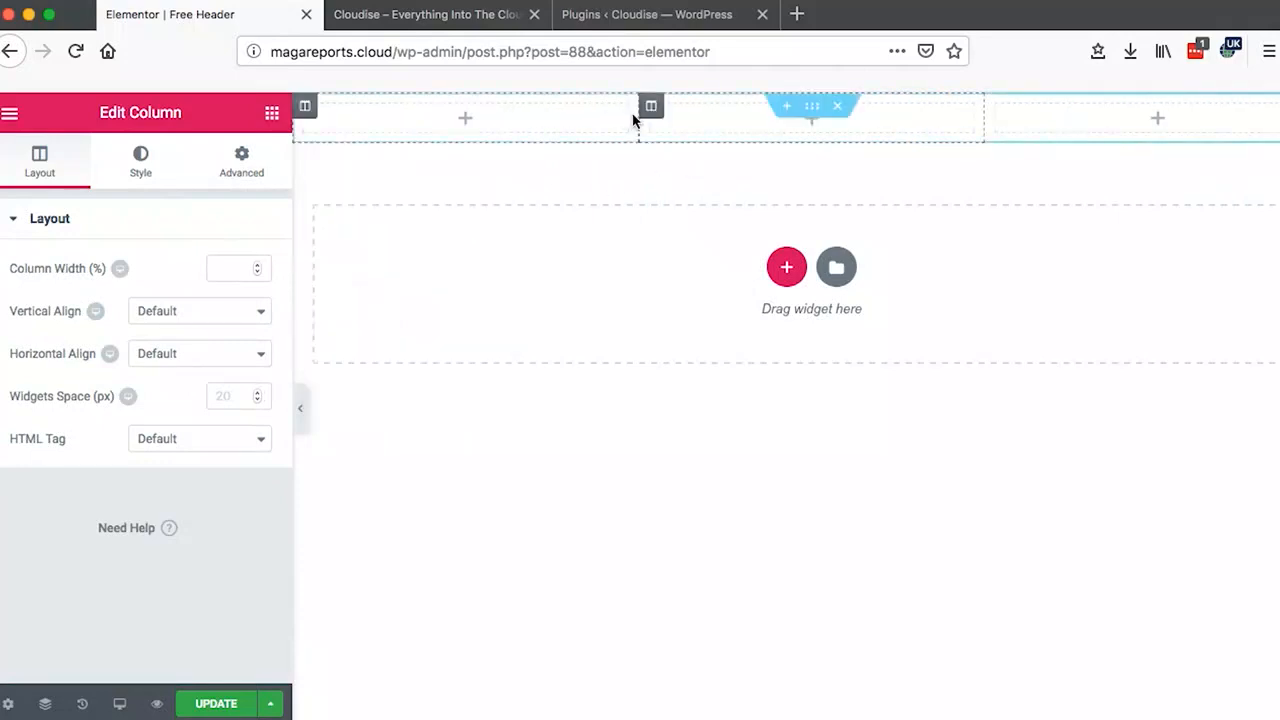
pyautogui.moveTo(637, 122); pyautogui.dragTo(503, 118)
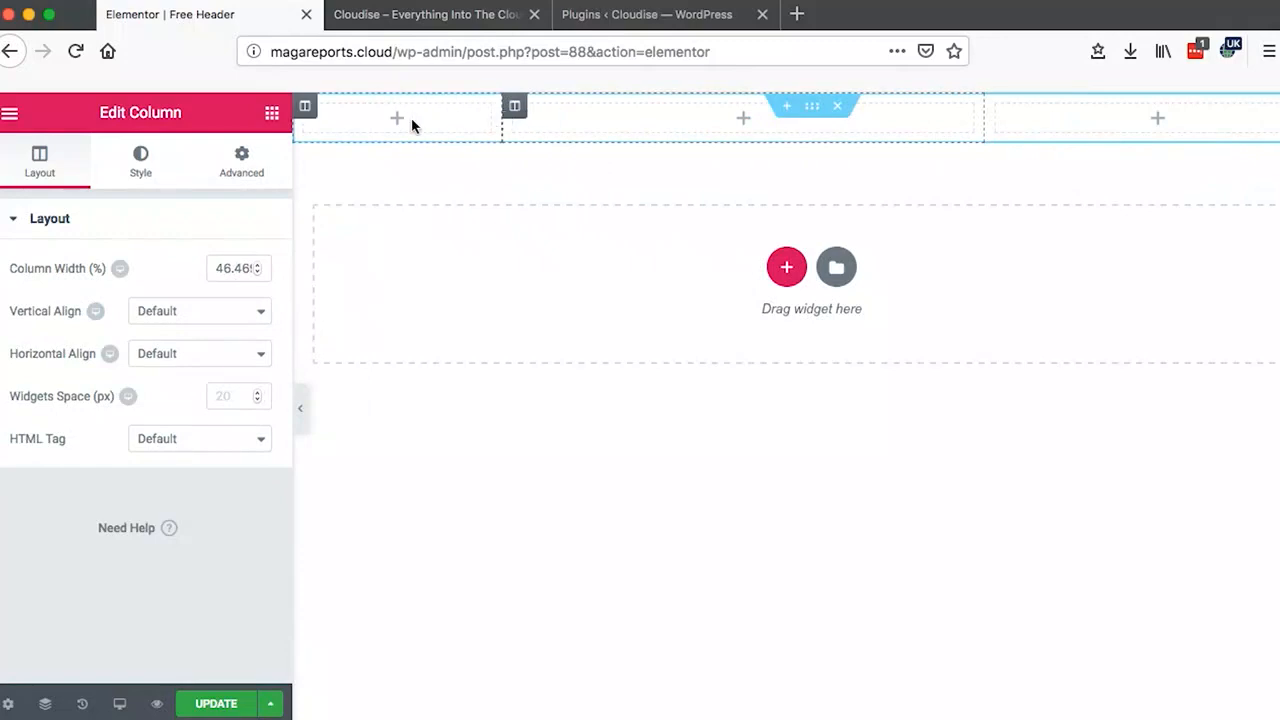
# - Add an Image widget to the section's first column and insert Digital-School-Logo.png from the media library
pyautogui.click(271, 113)
pyautogui.moveTo(67, 400); pyautogui.dragTo(409, 123)
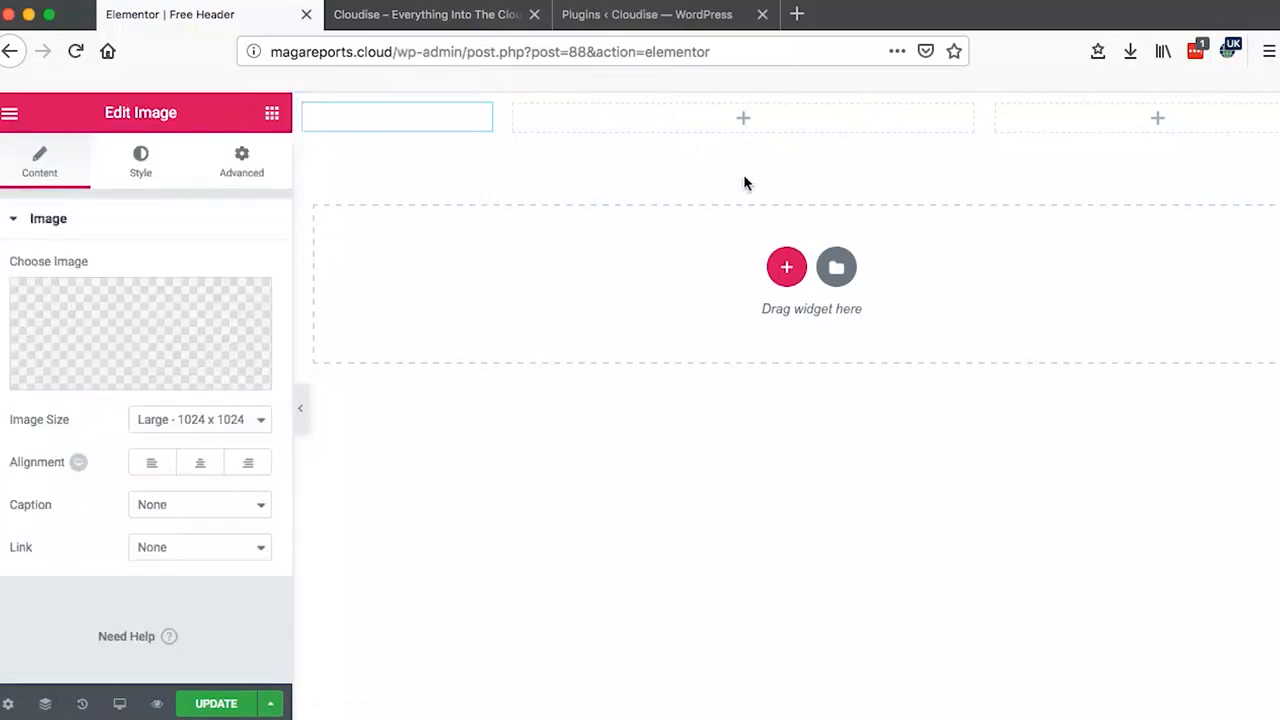
pyautogui.click(157, 326)
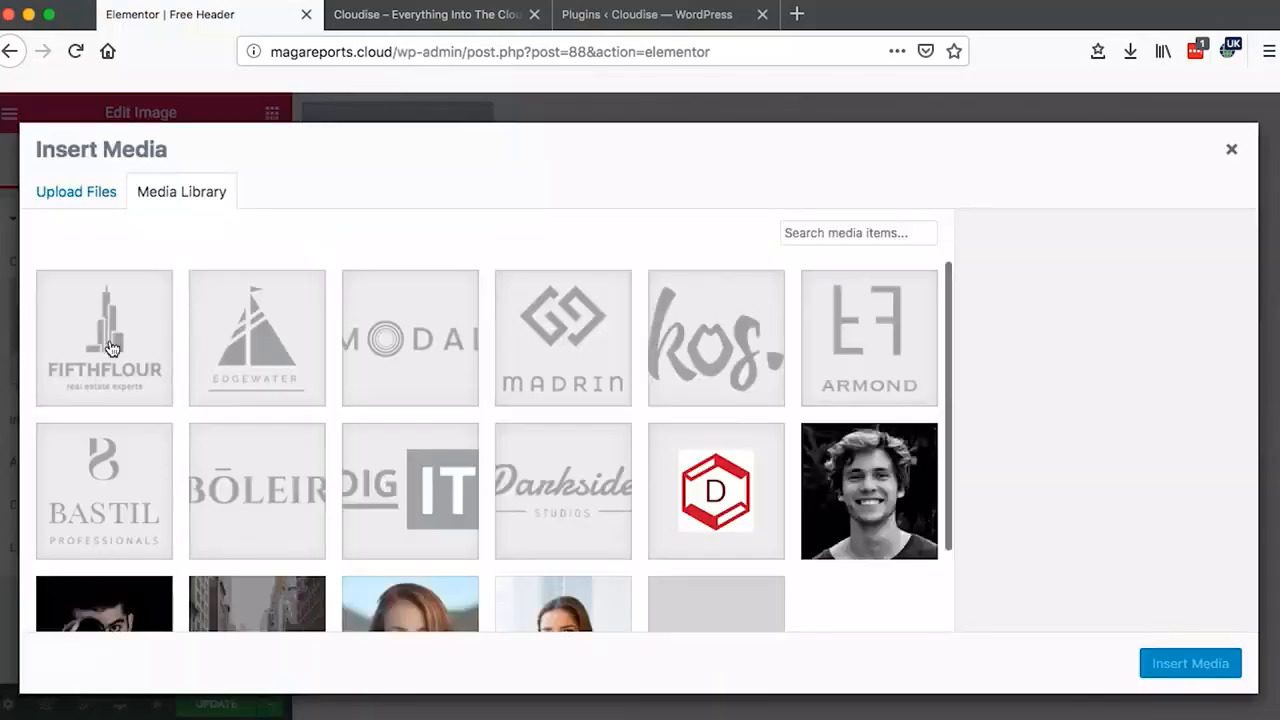
pyautogui.click(683, 484)
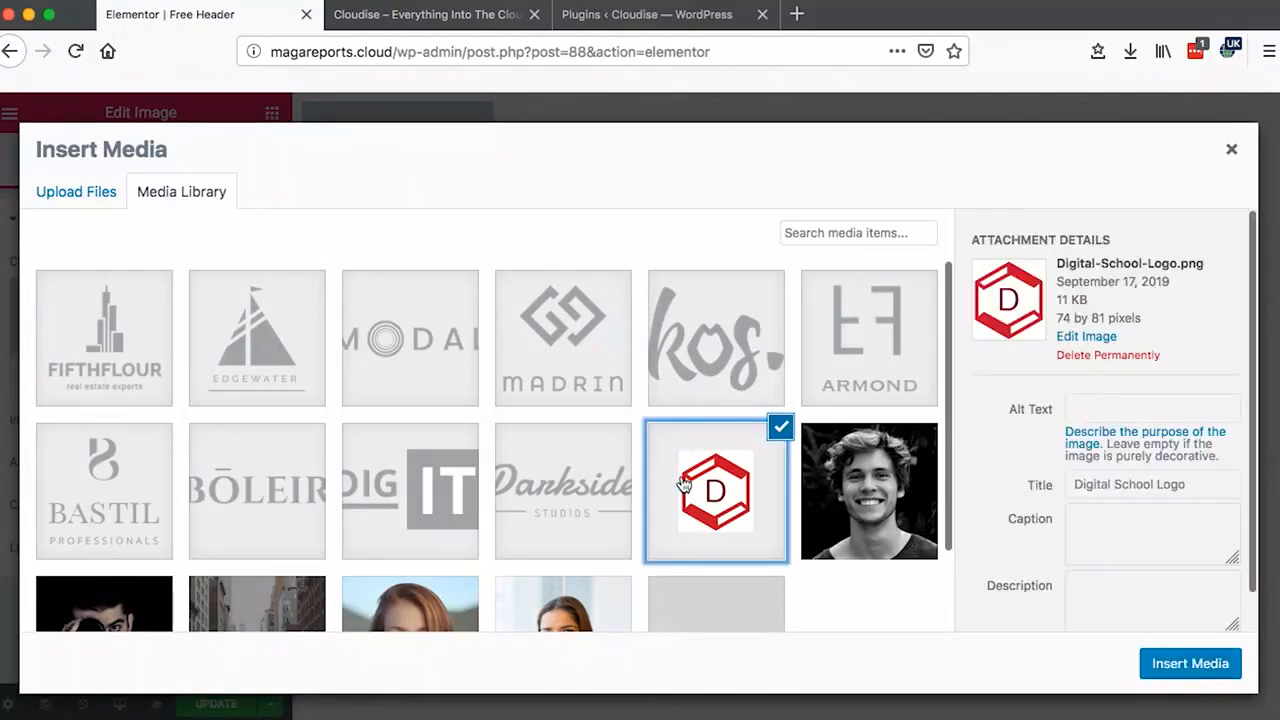
pyautogui.click(1212, 675)
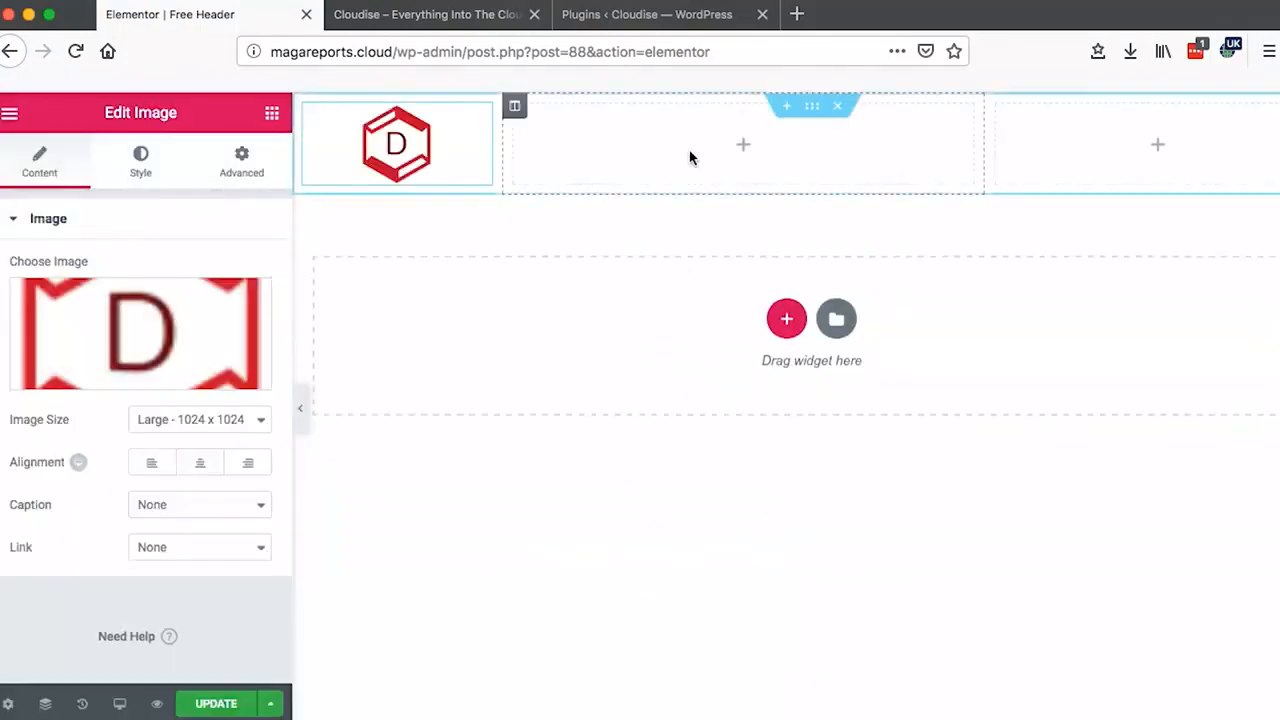
# - Add a Social Icons widget to the third column and narrow that column to widen the middle one
pyautogui.click(1052, 133)
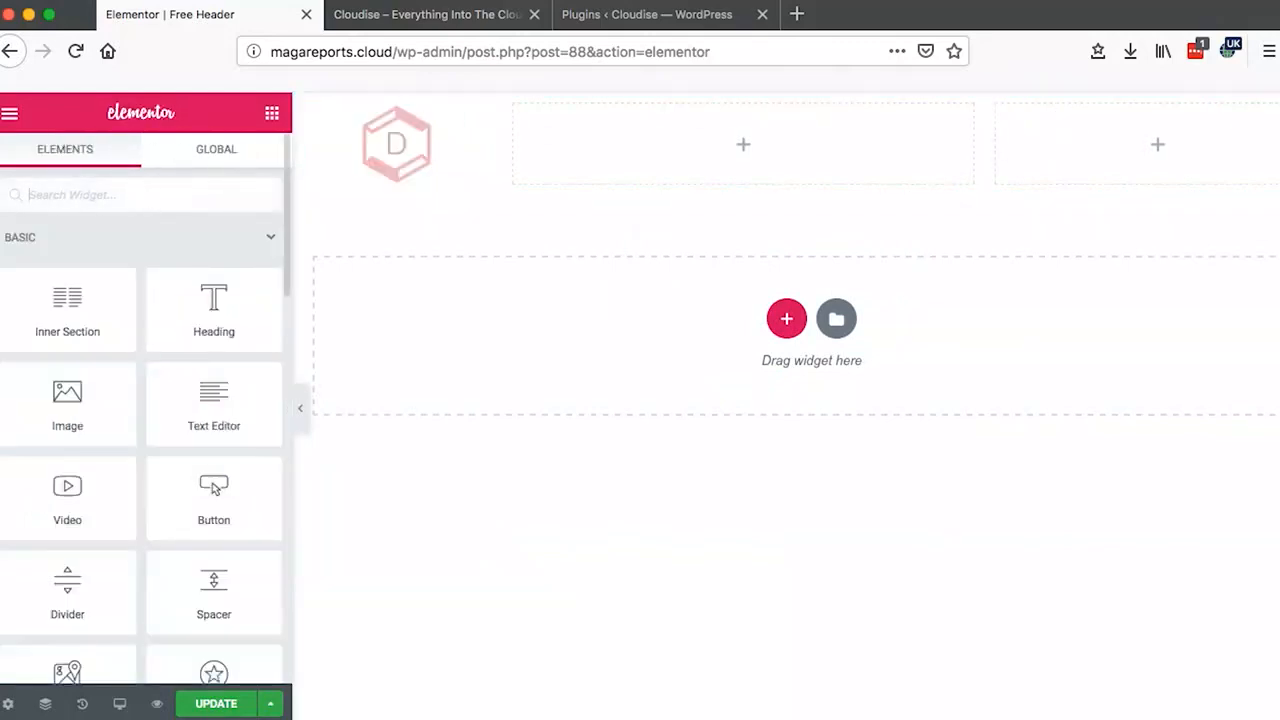
pyautogui.write('soc')
pyautogui.moveTo(97, 250); pyautogui.dragTo(1125, 165)
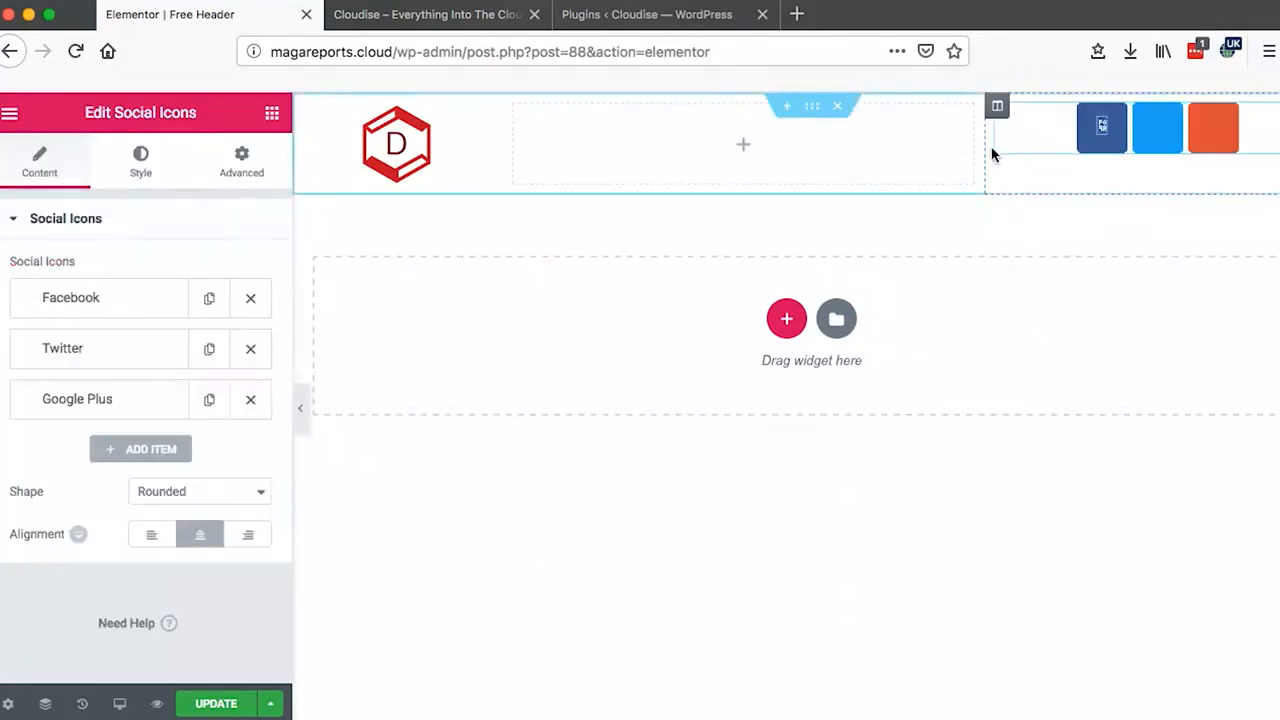
pyautogui.moveTo(986, 146); pyautogui.dragTo(1120, 148)
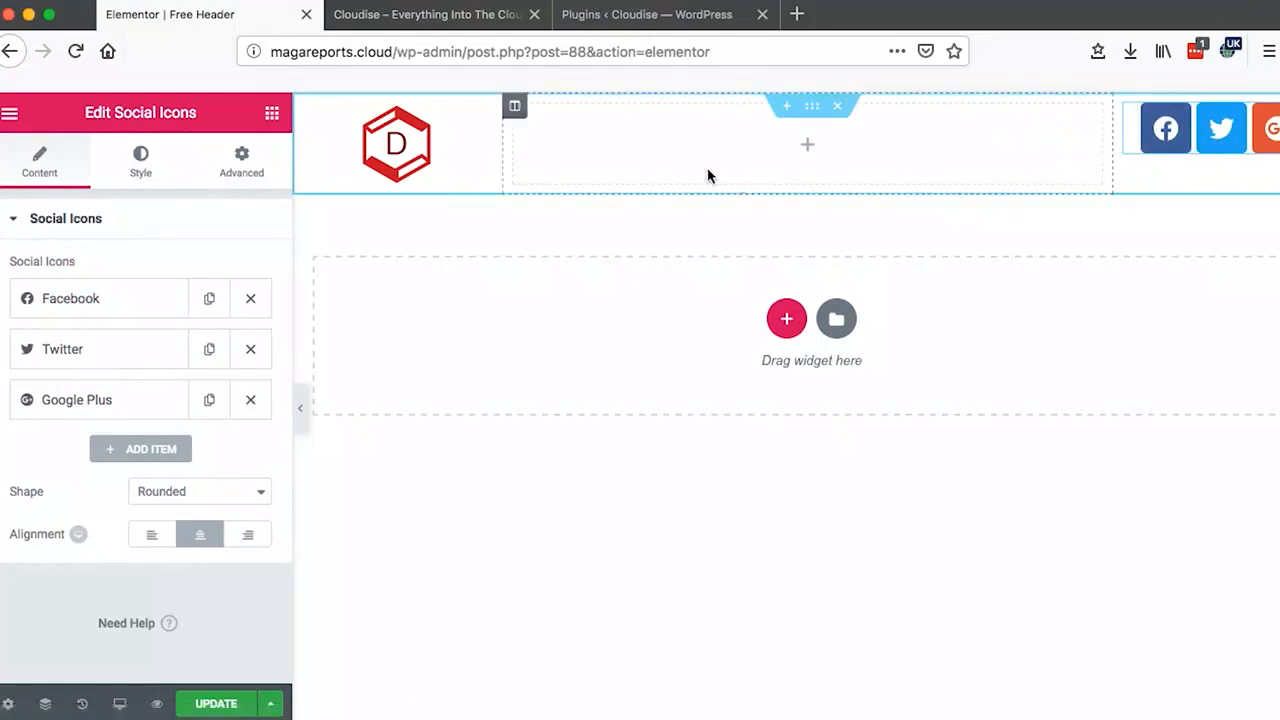
# - Place an Inner Section in the middle column and add a third column to it
pyautogui.click(597, 157)
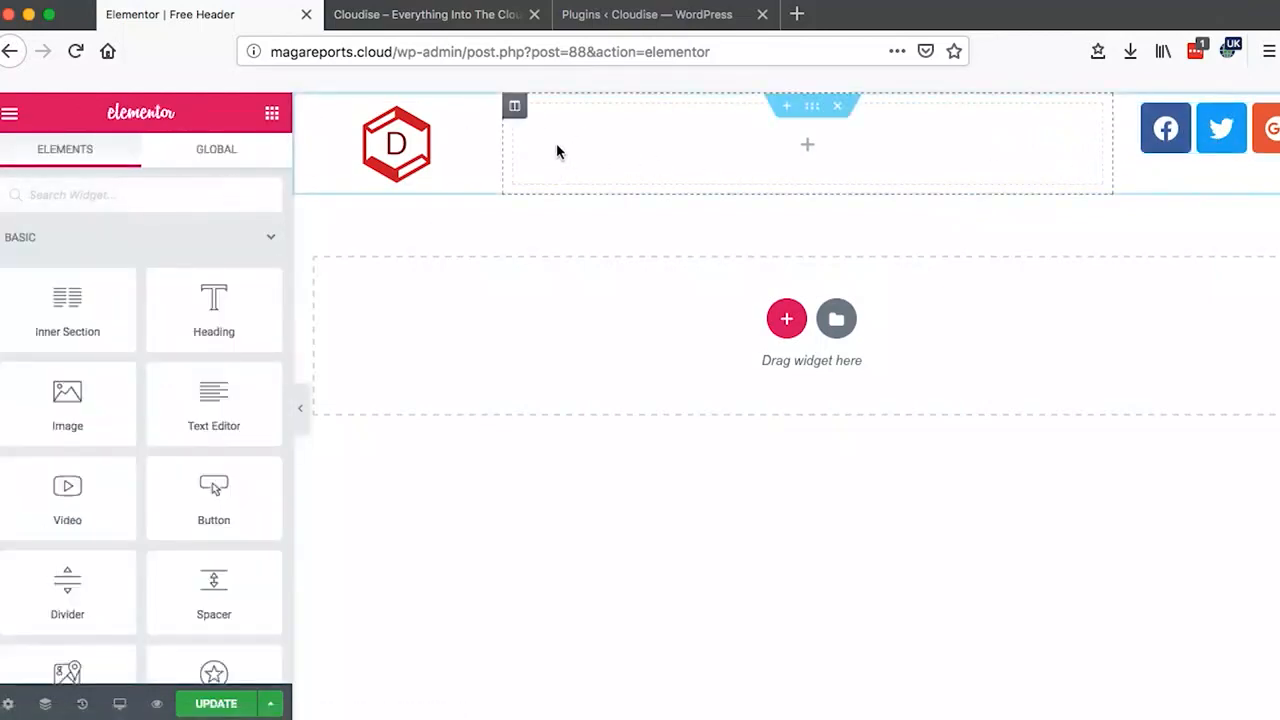
pyautogui.moveTo(63, 303); pyautogui.dragTo(812, 188)
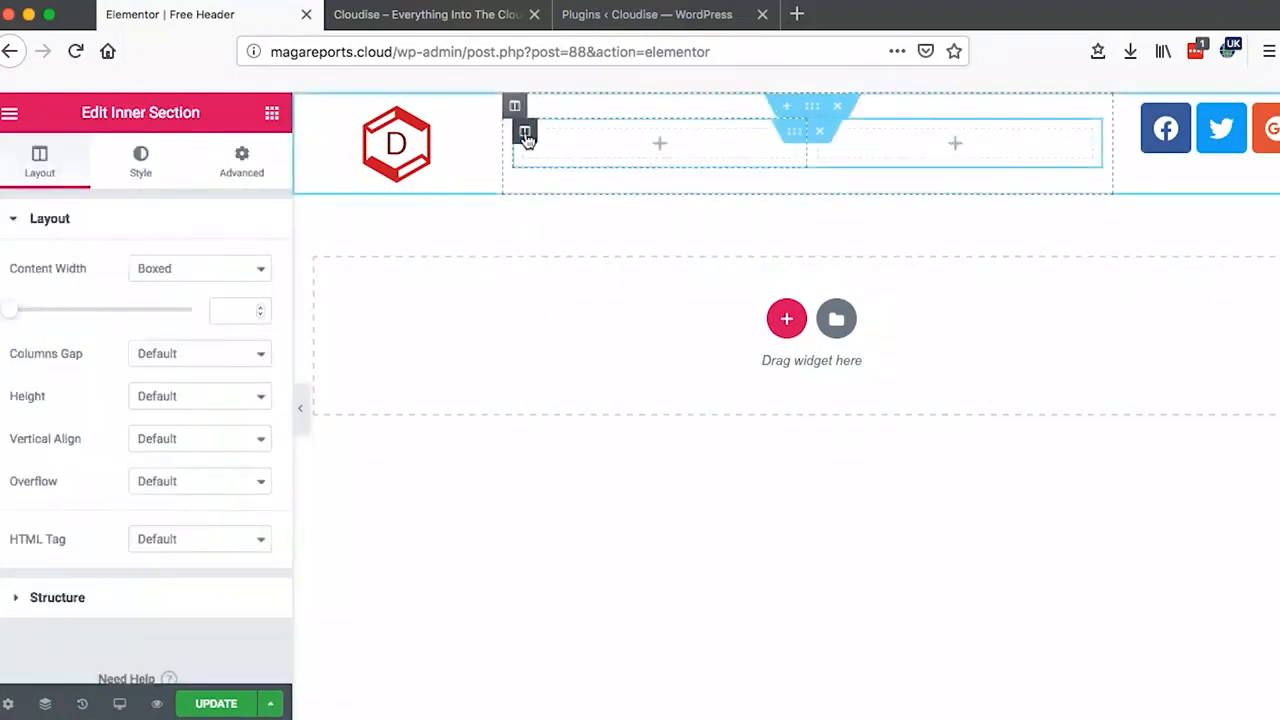
pyautogui.rightClick(527, 139)
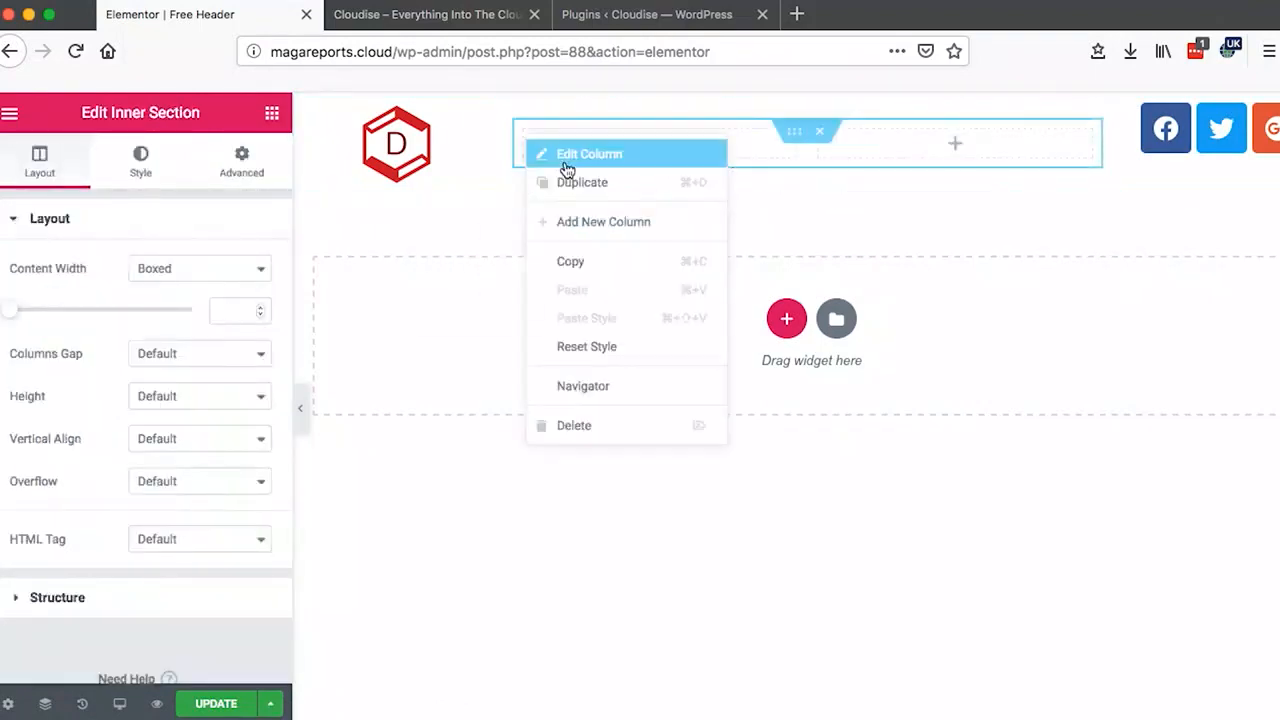
pyautogui.click(608, 222)
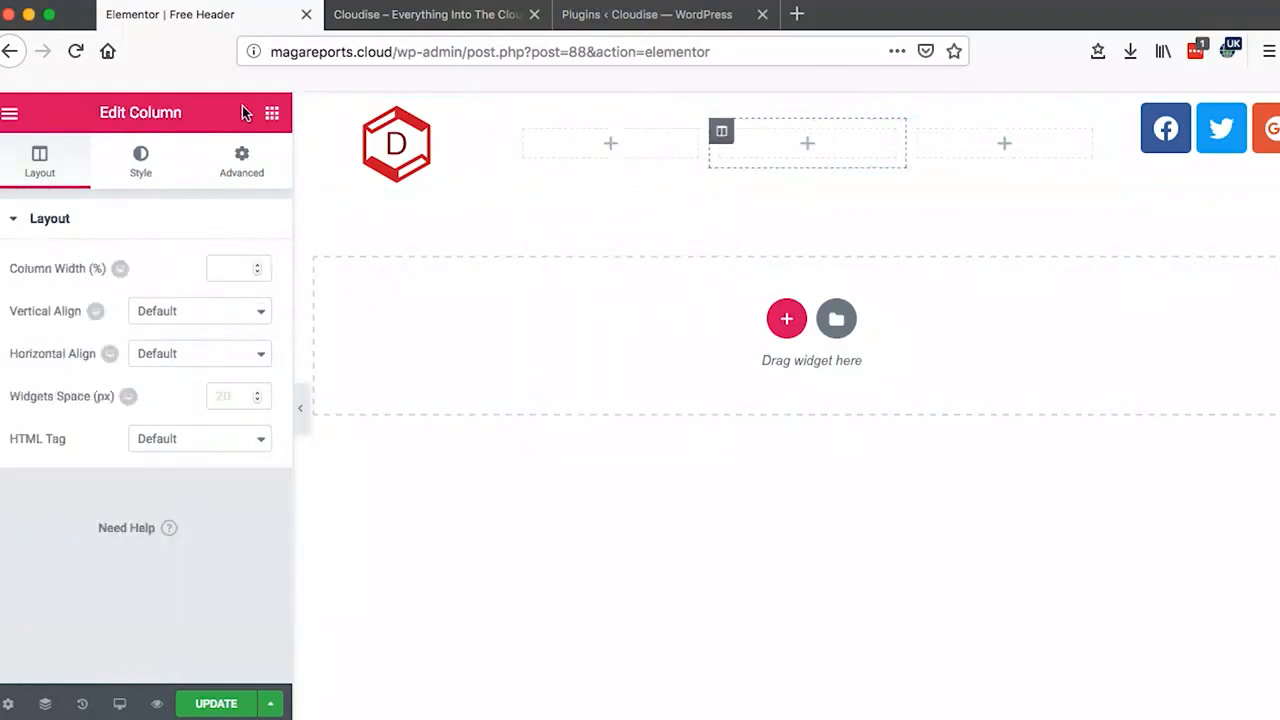
# - Add a Button widget to the first column of the inner section
pyautogui.click(270, 118)
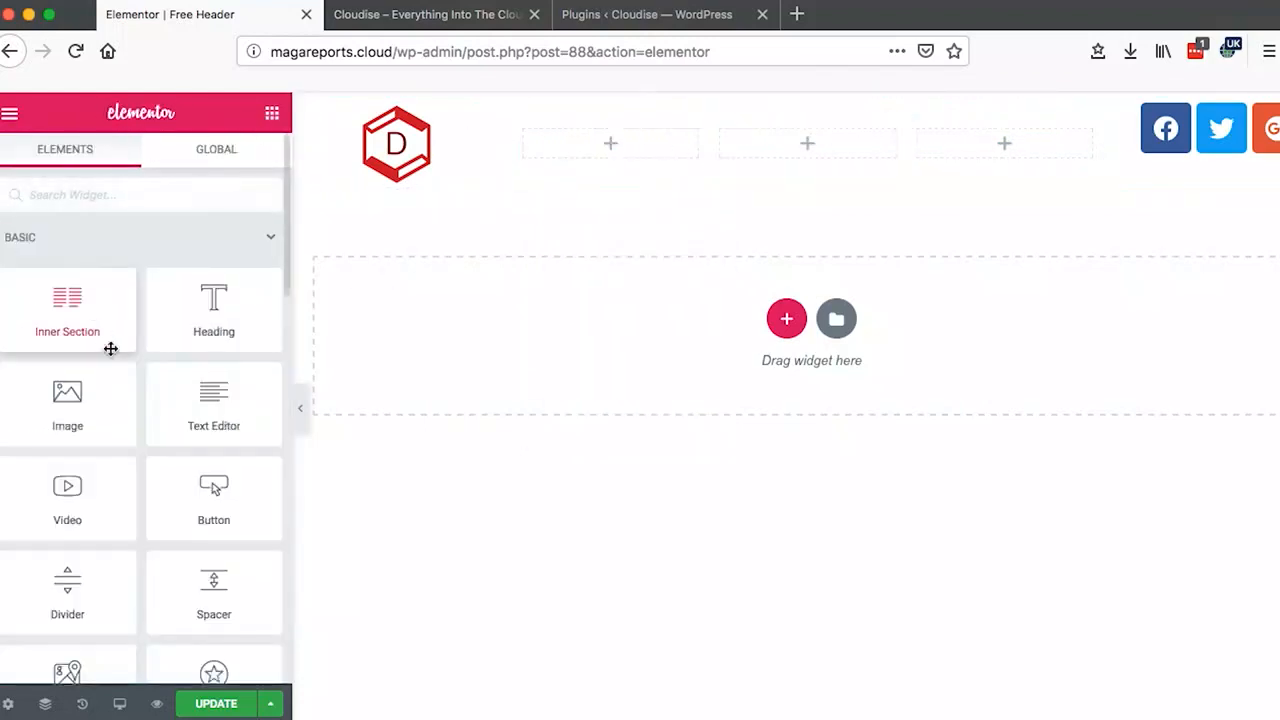
pyautogui.moveTo(197, 517); pyautogui.dragTo(323, 451)
pyautogui.moveTo(626, 146); pyautogui.dragTo(628, 138)
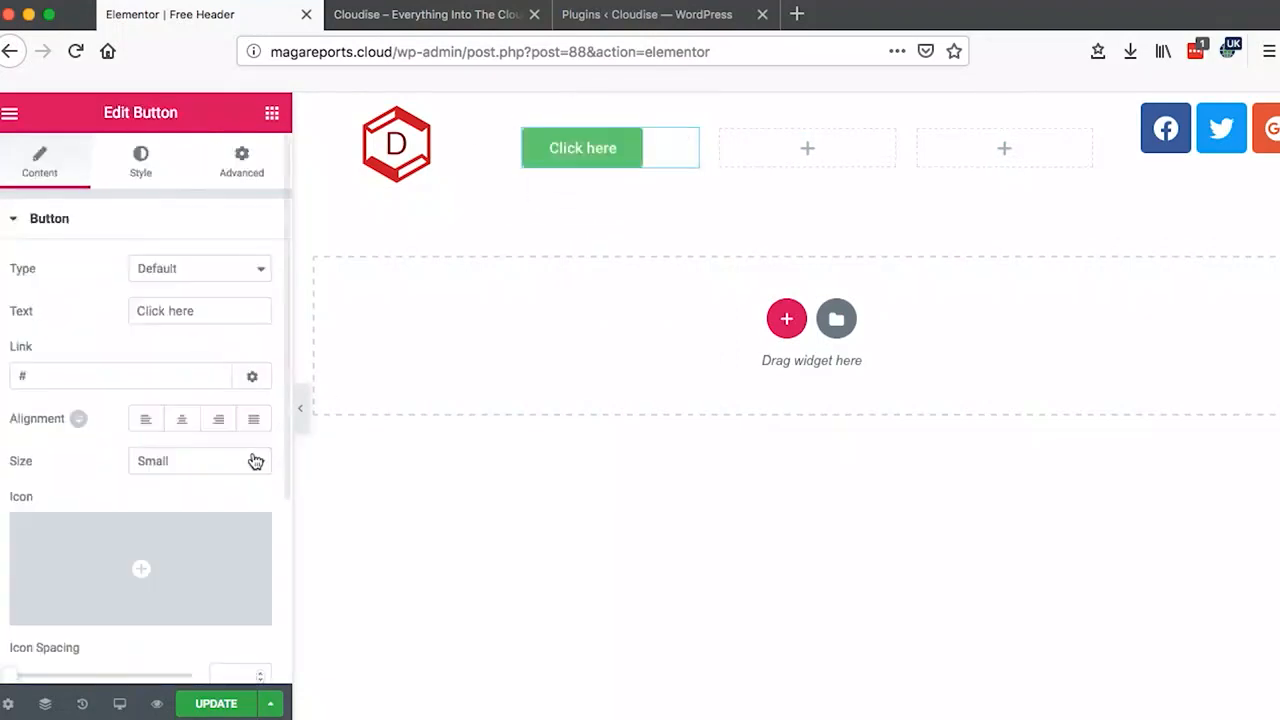
pyautogui.click(273, 112)
pyautogui.moveTo(215, 500); pyautogui.dragTo(115, 470)
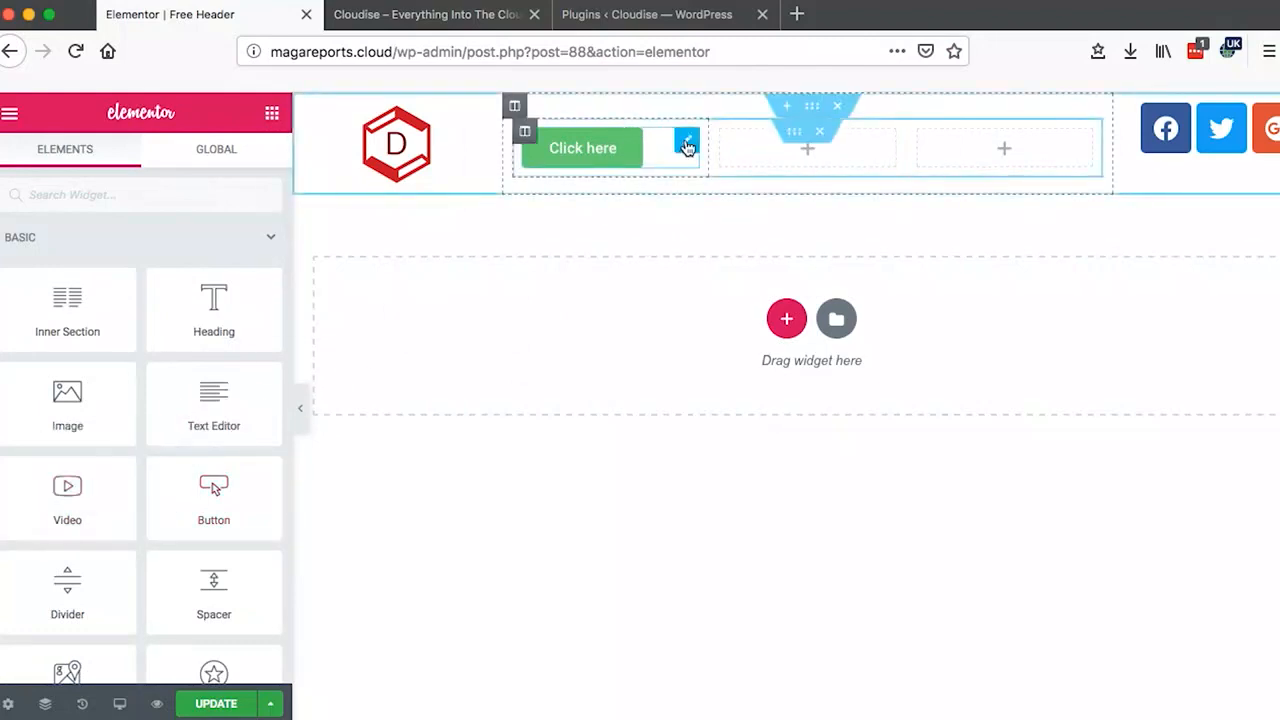
pyautogui.rightClick(686, 142)
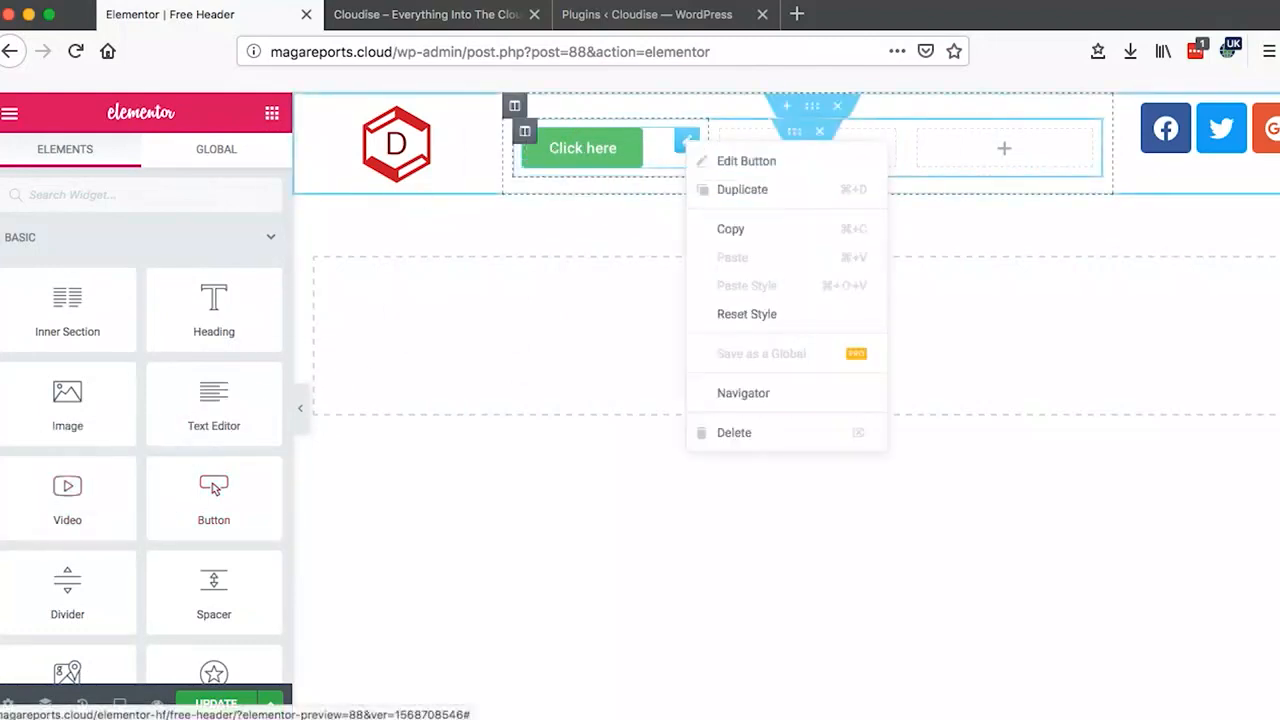
# - Set the button's text to "Menu Item 1"
pyautogui.click(556, 152)
pyautogui.tripleClick(175, 317)
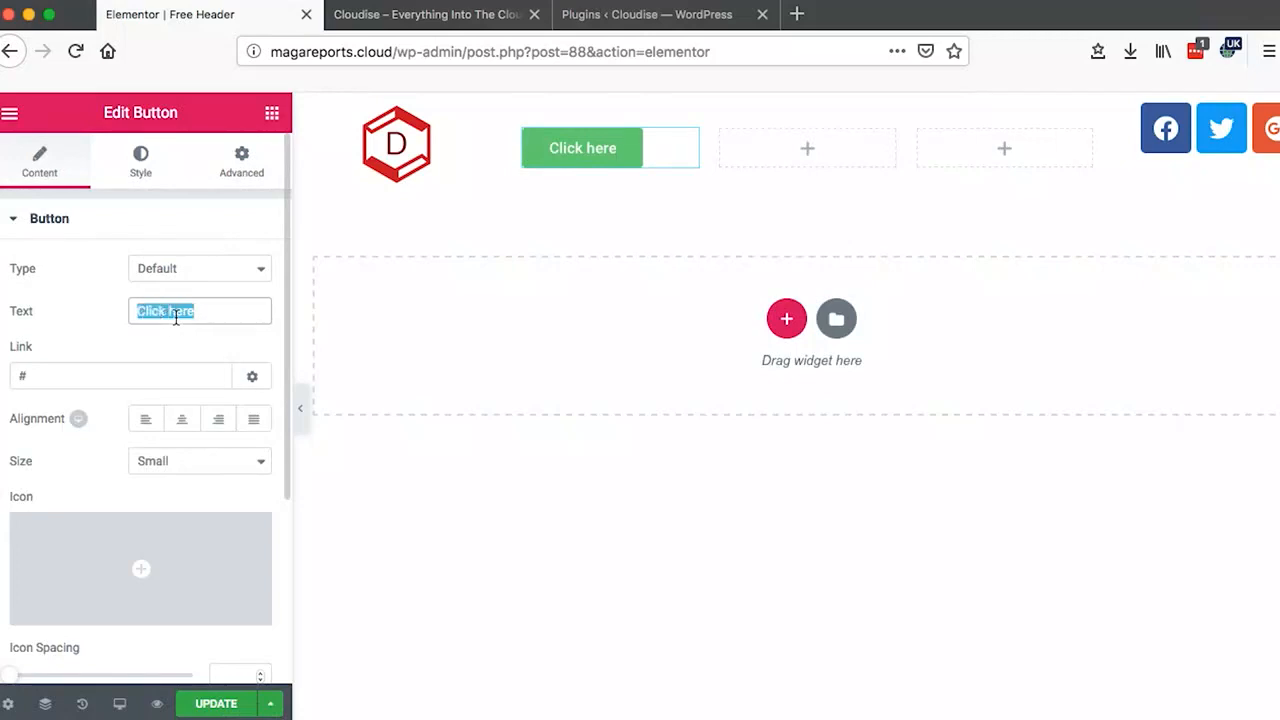
pyautogui.write('Menu Ite')
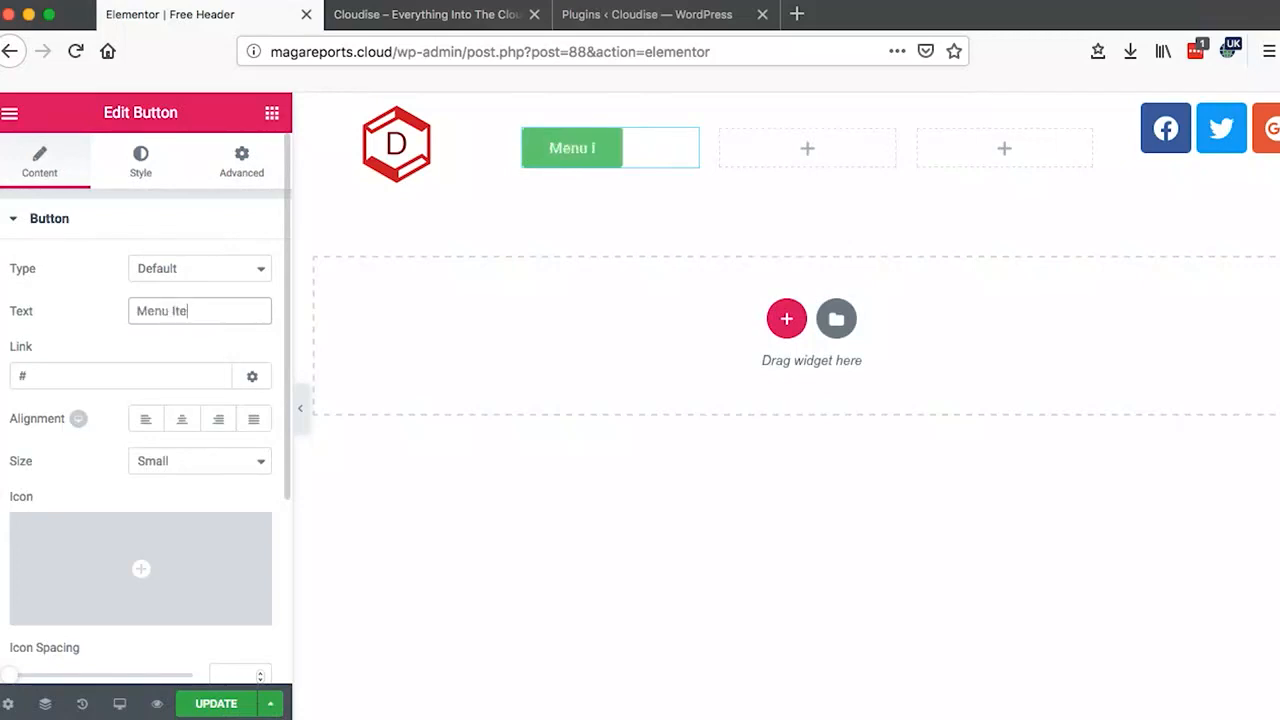
pyautogui.write('m 1')
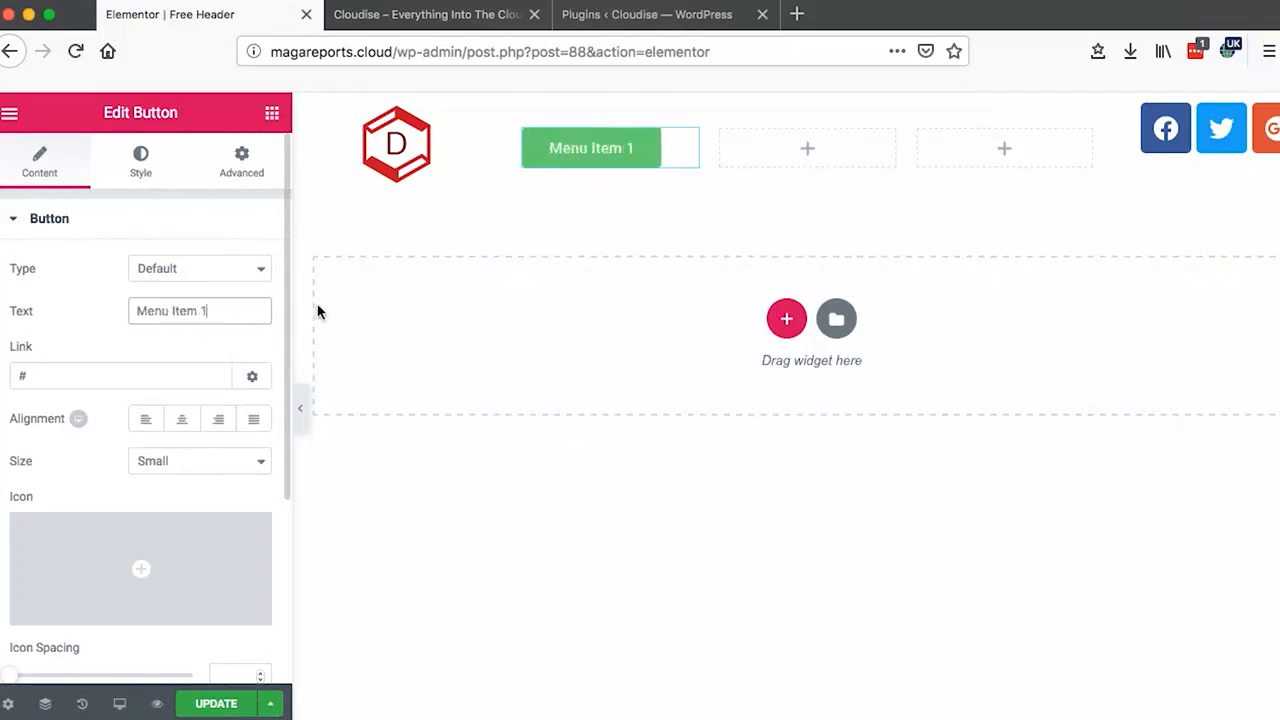
# - Set the Menu Item 1 button's normal background color to the blue preset #4054b2
pyautogui.click(141, 161)
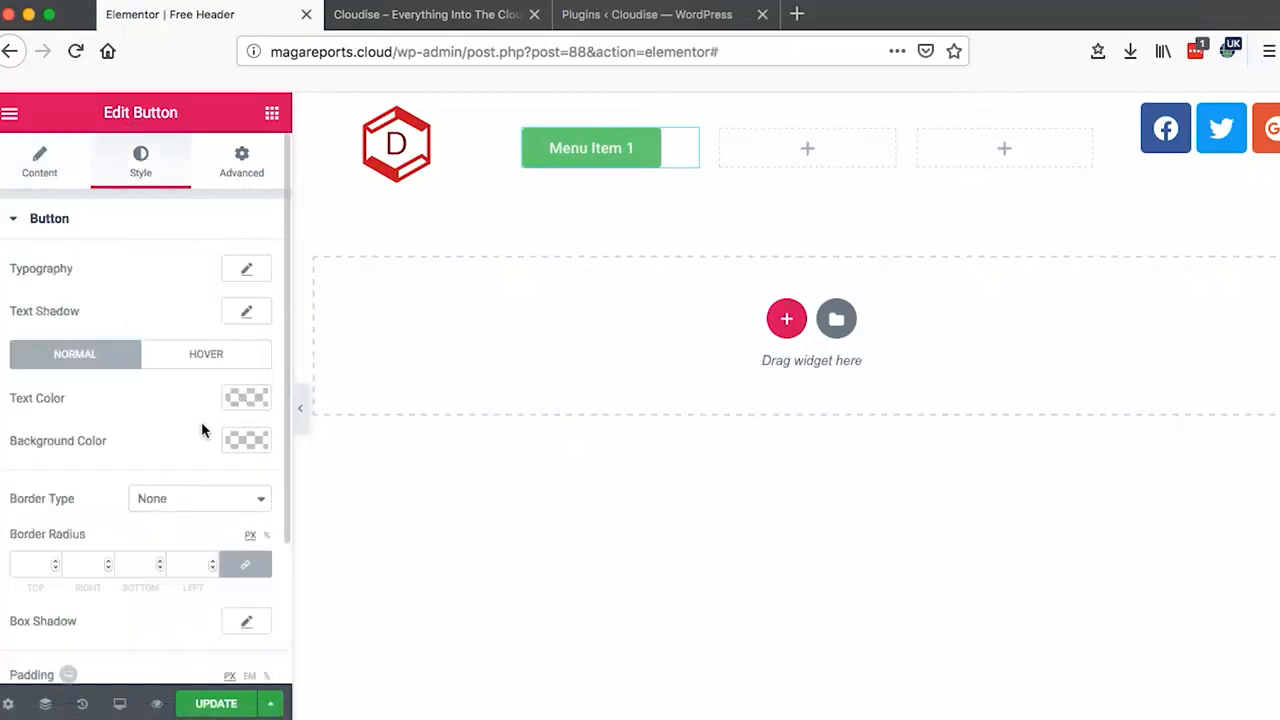
pyautogui.scroll(-3, 203, 424)
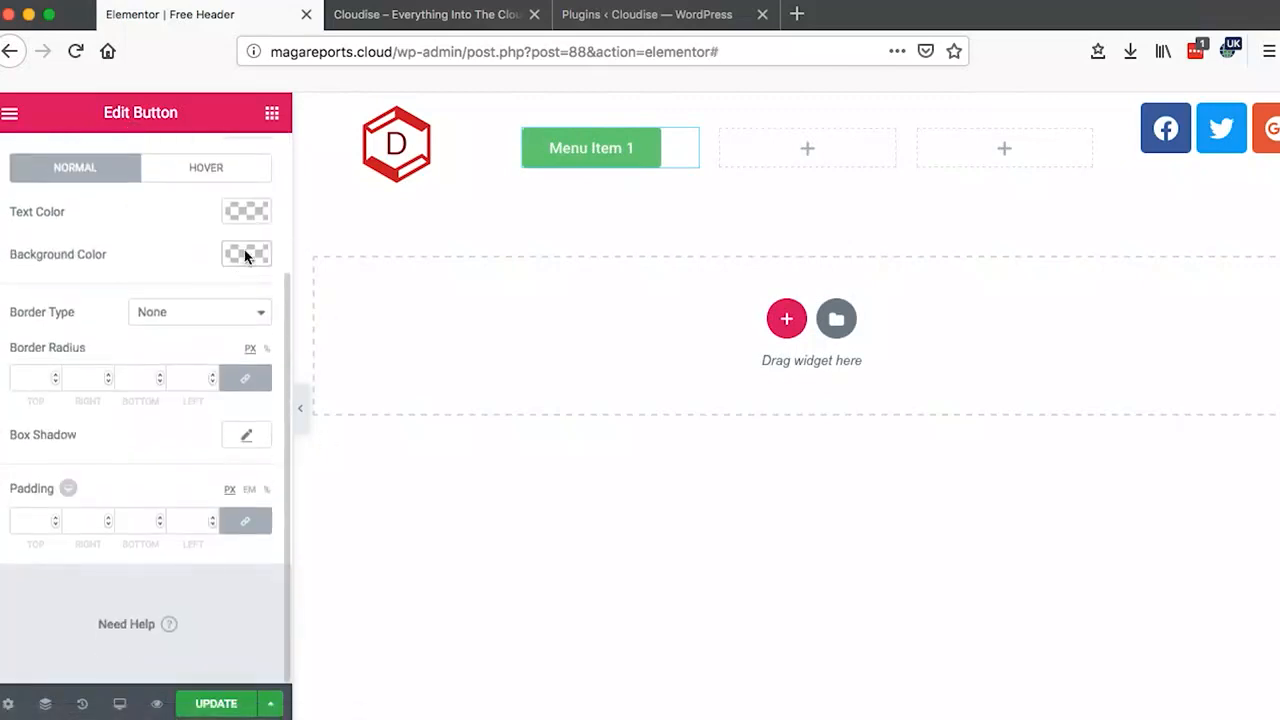
pyautogui.click(247, 253)
pyautogui.click(131, 484)
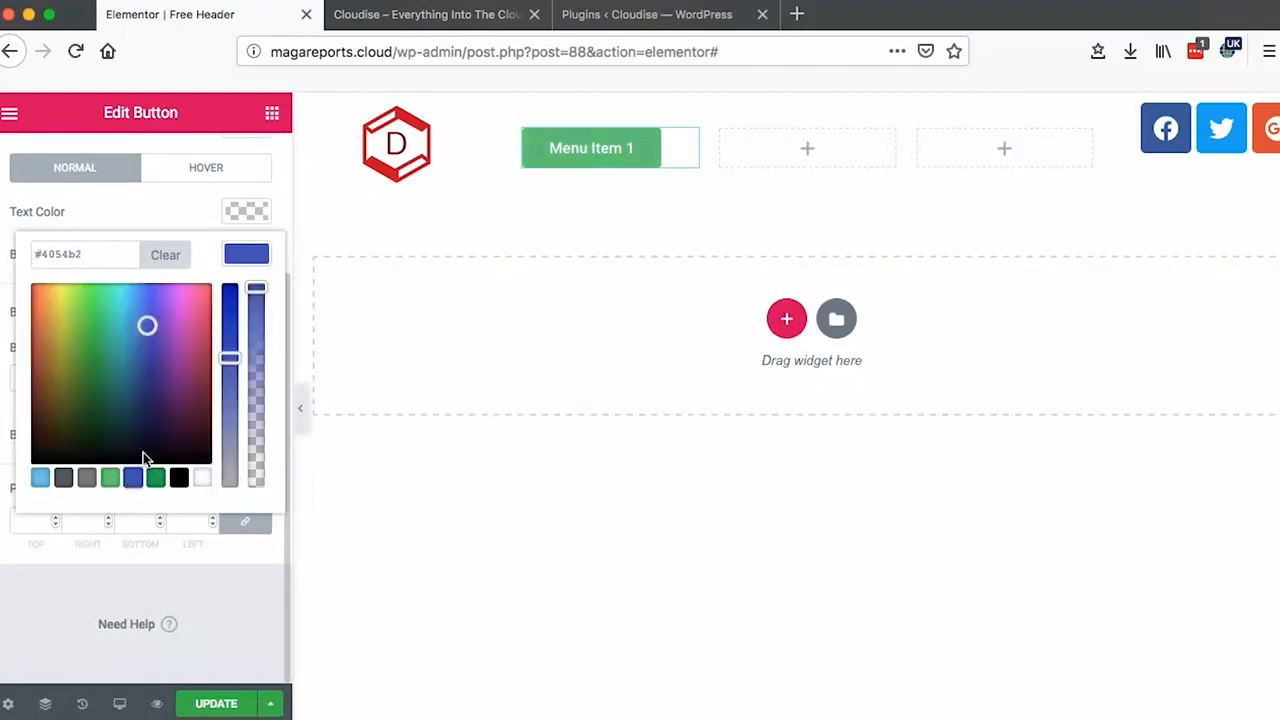
# - Give the Menu Item 1 button a purple background color for its hover state
pyautogui.click(216, 182)
pyautogui.click(217, 184)
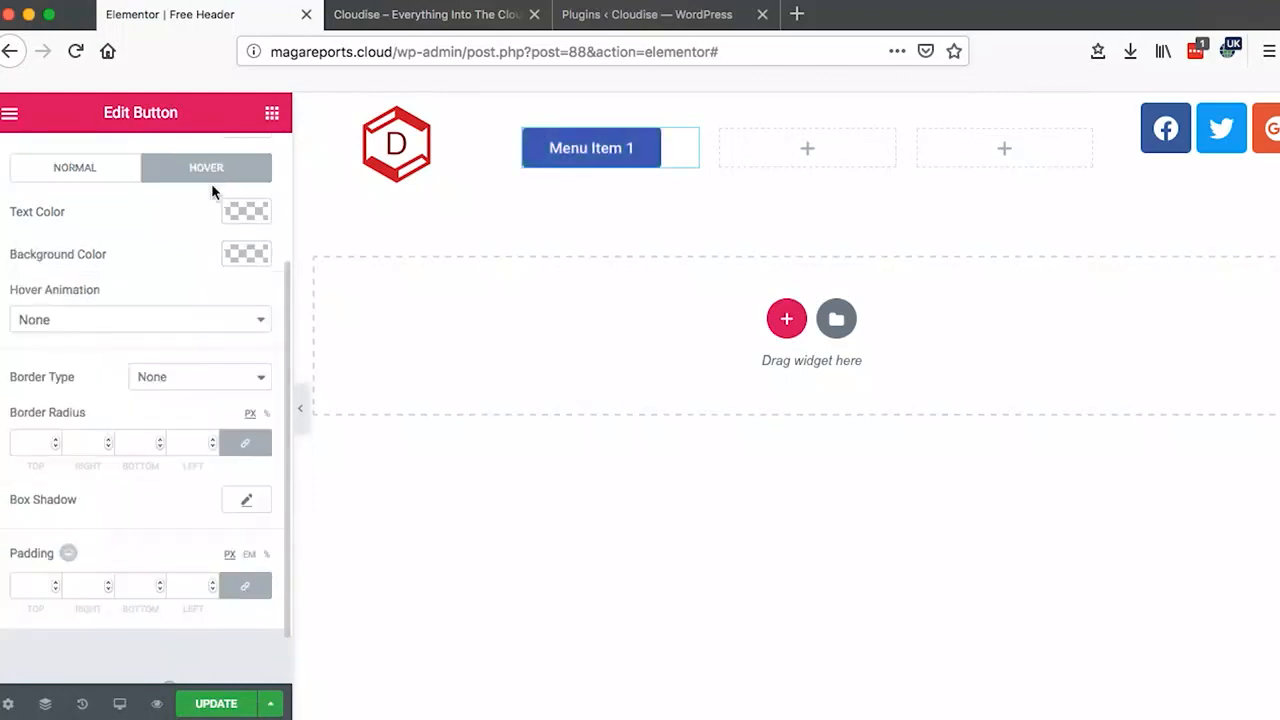
pyautogui.click(247, 253)
pyautogui.moveTo(165, 318)
pyautogui.mouseDown()
pyautogui.moveTo(129, 317)
pyautogui.moveTo(140, 345)
pyautogui.moveTo(106, 371)
pyautogui.moveTo(103, 337)
pyautogui.moveTo(137, 311)
pyautogui.moveTo(183, 313)
pyautogui.moveTo(180, 303)
pyautogui.mouseUp()
pyautogui.click(248, 252)
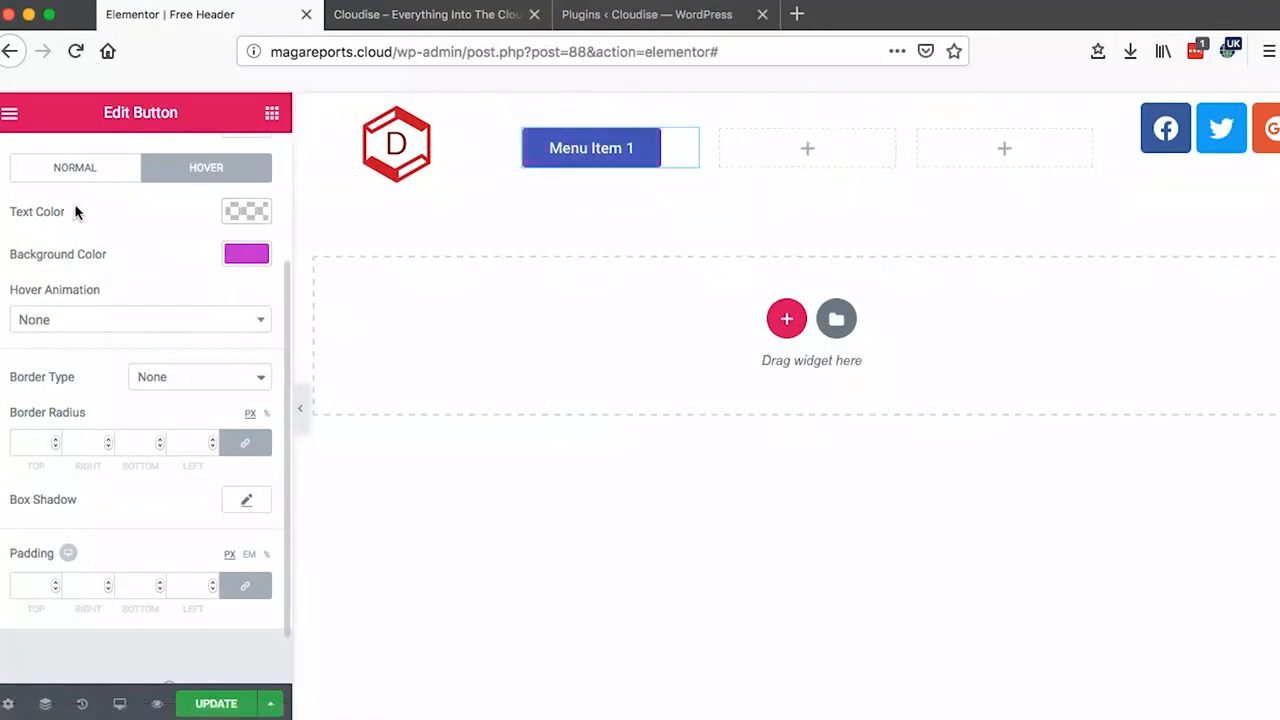
# - Remove the # placeholder from the Menu Item 1 button's link
pyautogui.scroll(4, 74, 203)
pyautogui.click(55, 163)
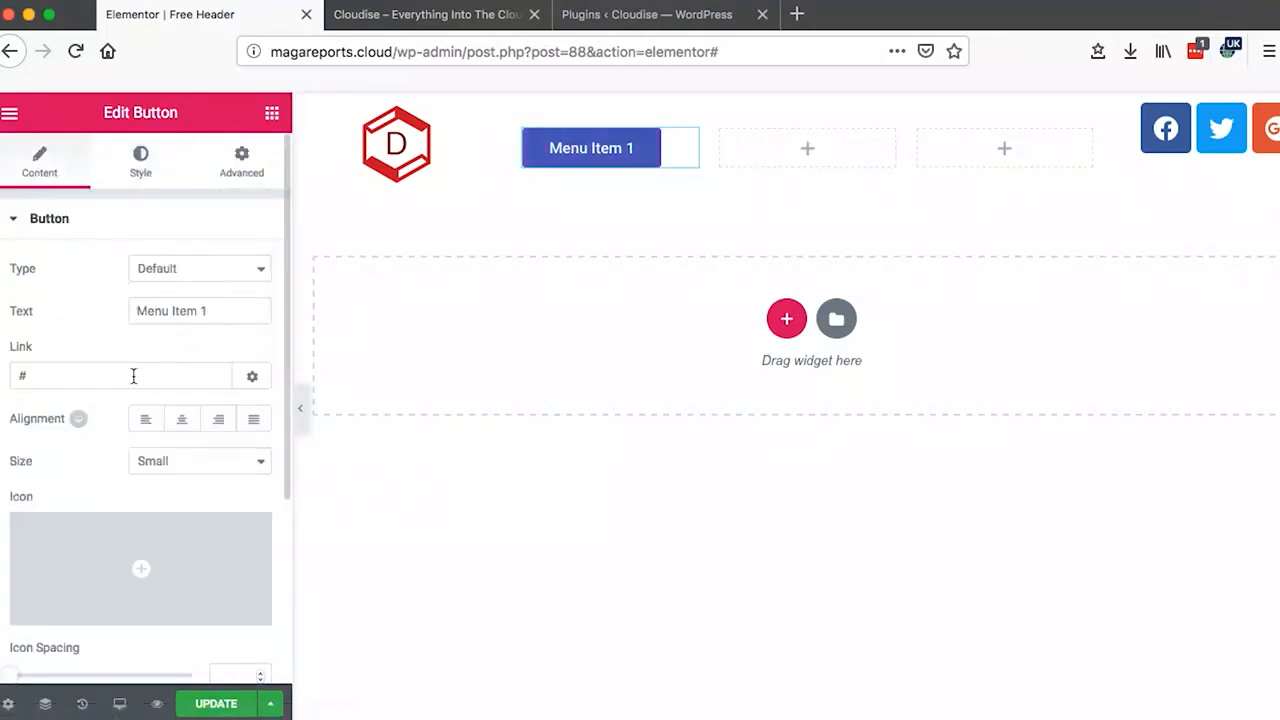
pyautogui.doubleClick(122, 387)
pyautogui.press('BackSpace')
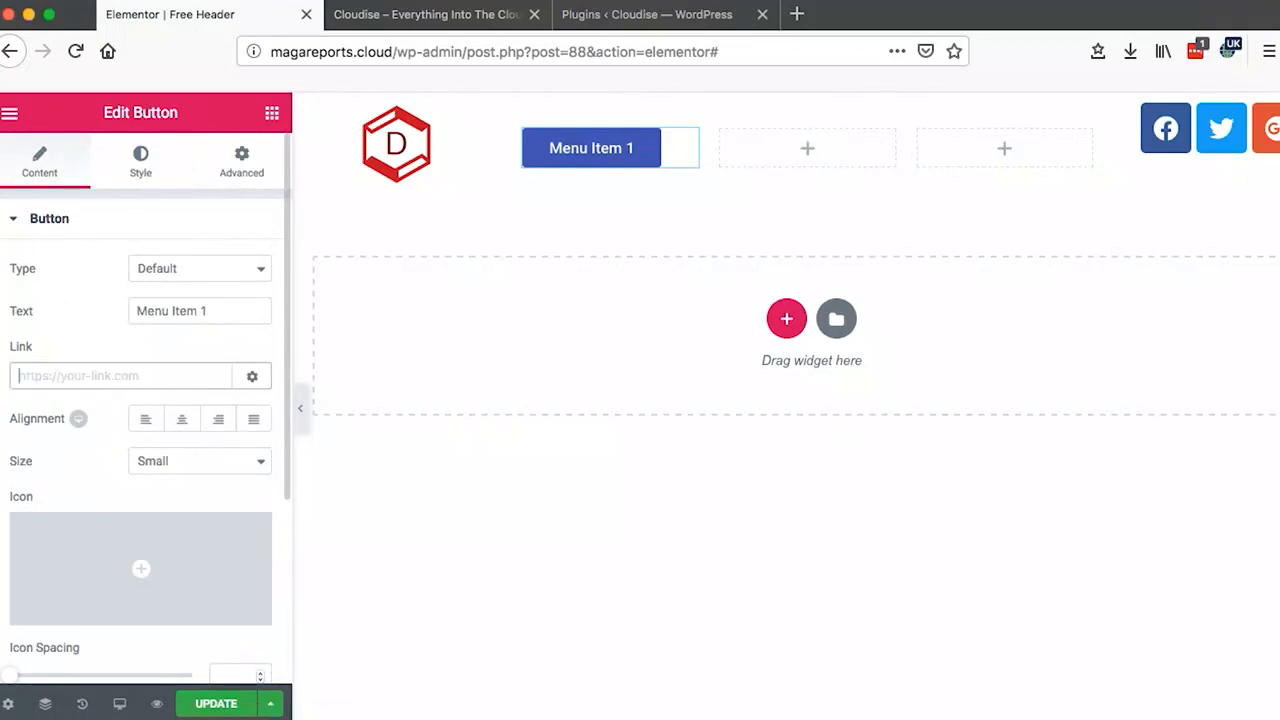
# - Try to find existing site content for the button's link with terms such as "ele" and "post", and clear the link again
pyautogui.write('ele')
pyautogui.press('BackSpace')
pyautogui.press('BackSpace')
pyautogui.write('h')
pyautogui.press('BackSpace')
pyautogui.write('g')
pyautogui.press('BackSpace')
pyautogui.write('con')
pyautogui.press('BackSpace')
pyautogui.press('BackSpace')
pyautogui.write('p')
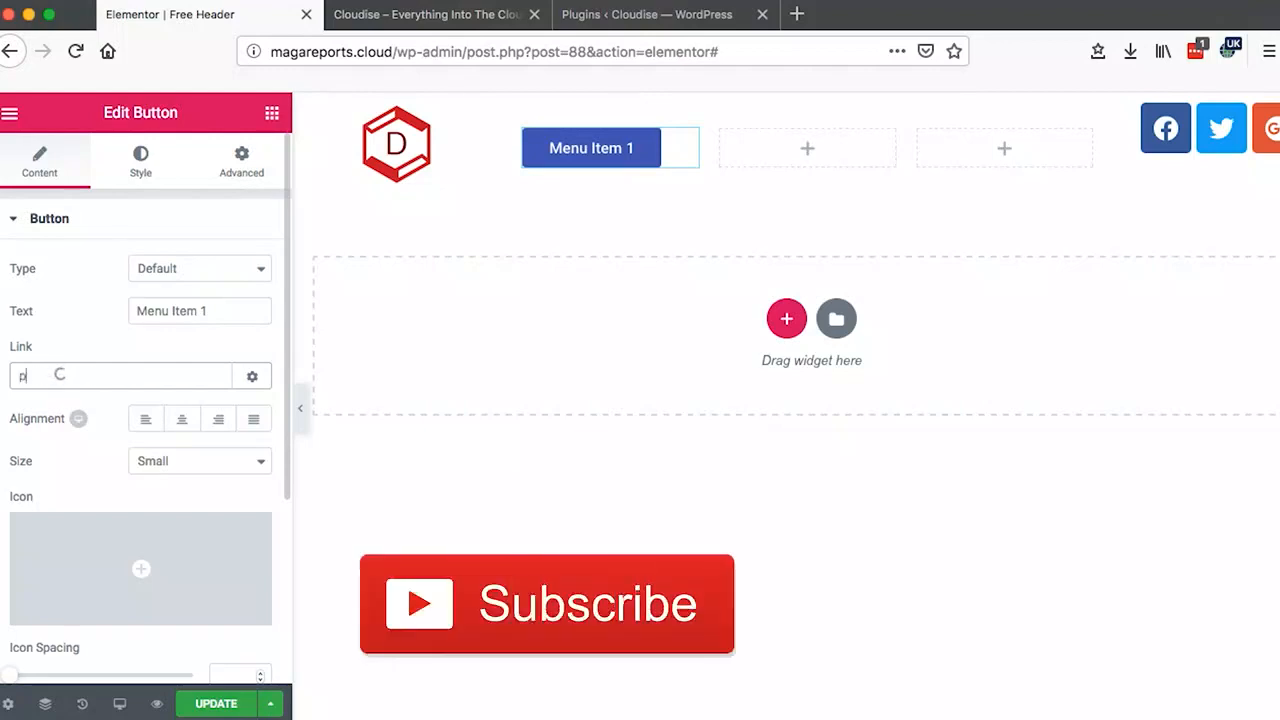
pyautogui.write('ost')
pyautogui.press('BackSpace')
pyautogui.press('BackSpace')
pyautogui.press('BackSpace')
pyautogui.press('BackSpace')
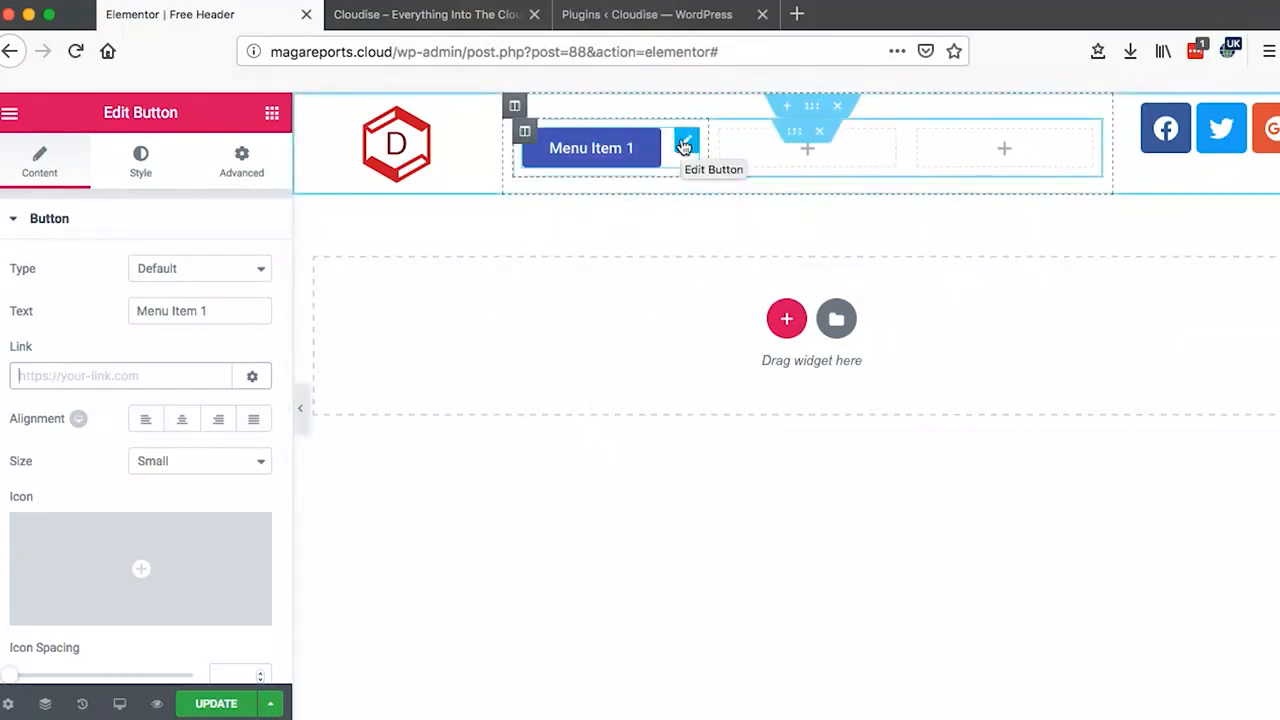
# - Duplicate the Menu Item 1 button twice and place the copies in the inner section's second and third columns
pyautogui.rightClick(686, 142)
pyautogui.click(748, 190)
pyautogui.moveTo(688, 200); pyautogui.dragTo(830, 152)
pyautogui.rightClick(884, 148)
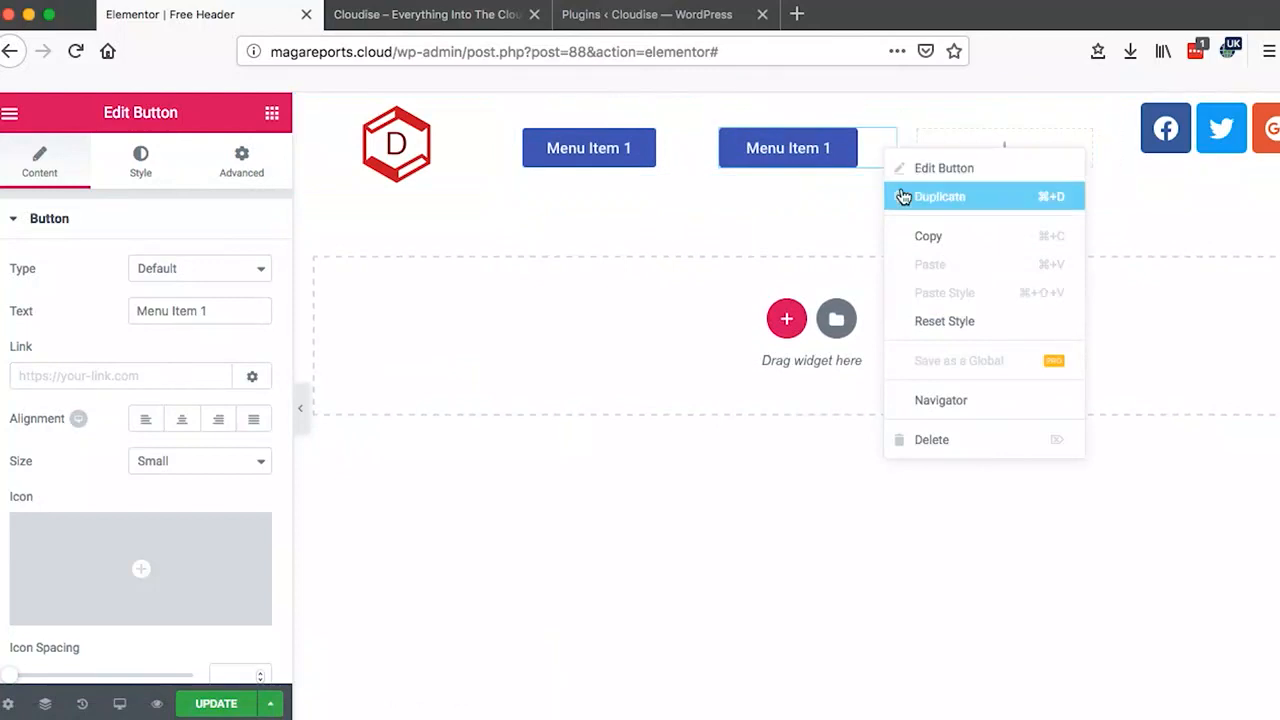
pyautogui.click(903, 196)
pyautogui.moveTo(883, 200); pyautogui.dragTo(1012, 165)
# - Change the text of the button in the inner section's second column to "Menu Item 2"
pyautogui.click(775, 150)
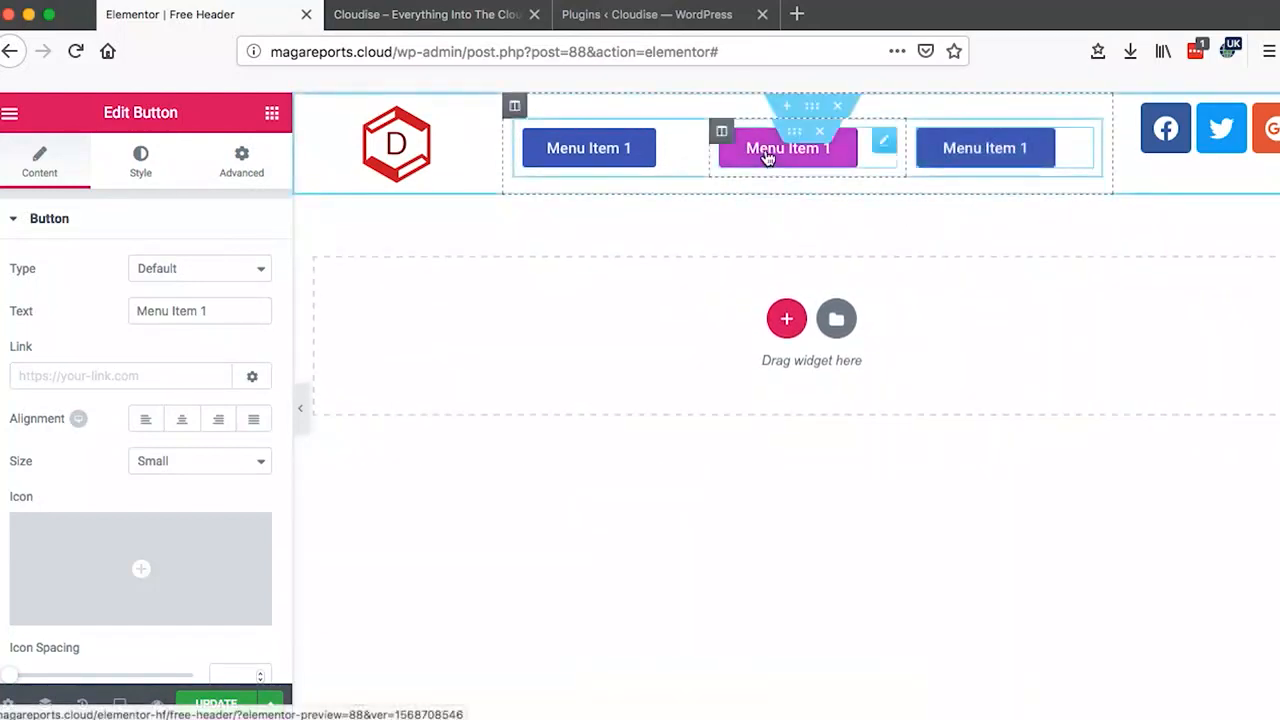
pyautogui.click(211, 303)
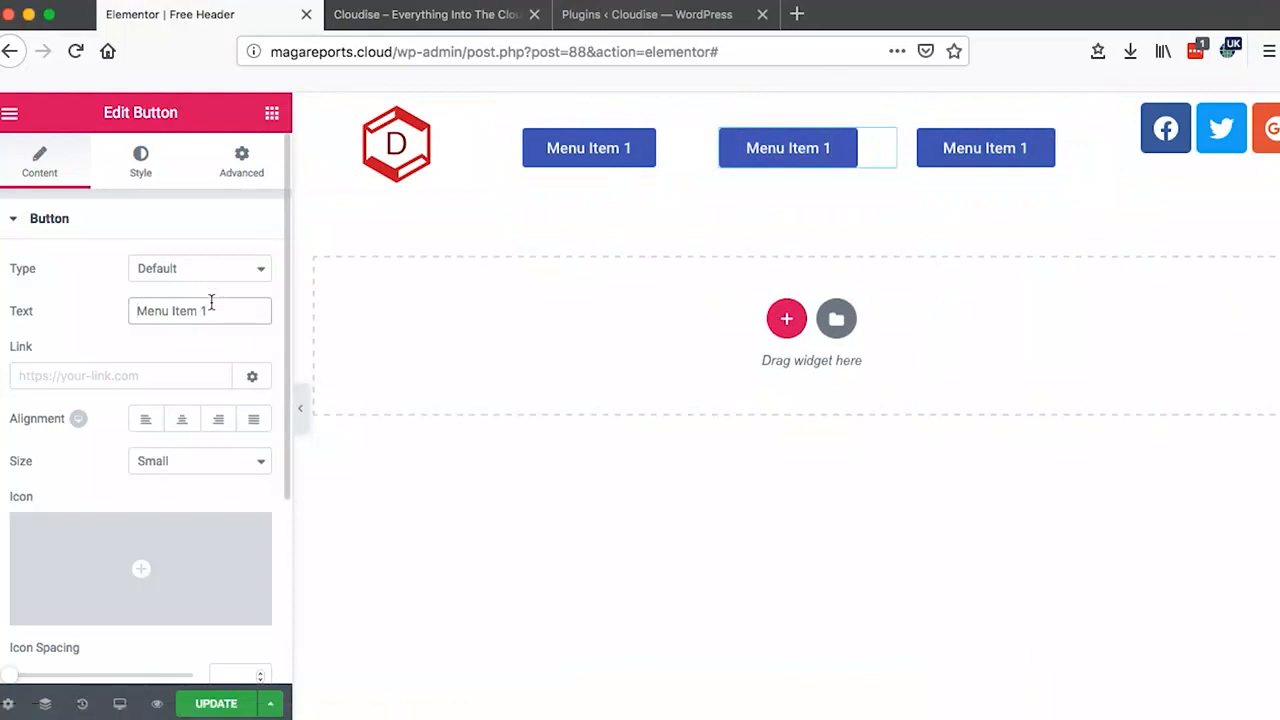
pyautogui.press('BackSpace')
pyautogui.write('2')
# - Change the text of the button in the inner section's third column to "Menu Item 3"
pyautogui.click(1015, 147)
pyautogui.click(204, 313)
pyautogui.write('2')
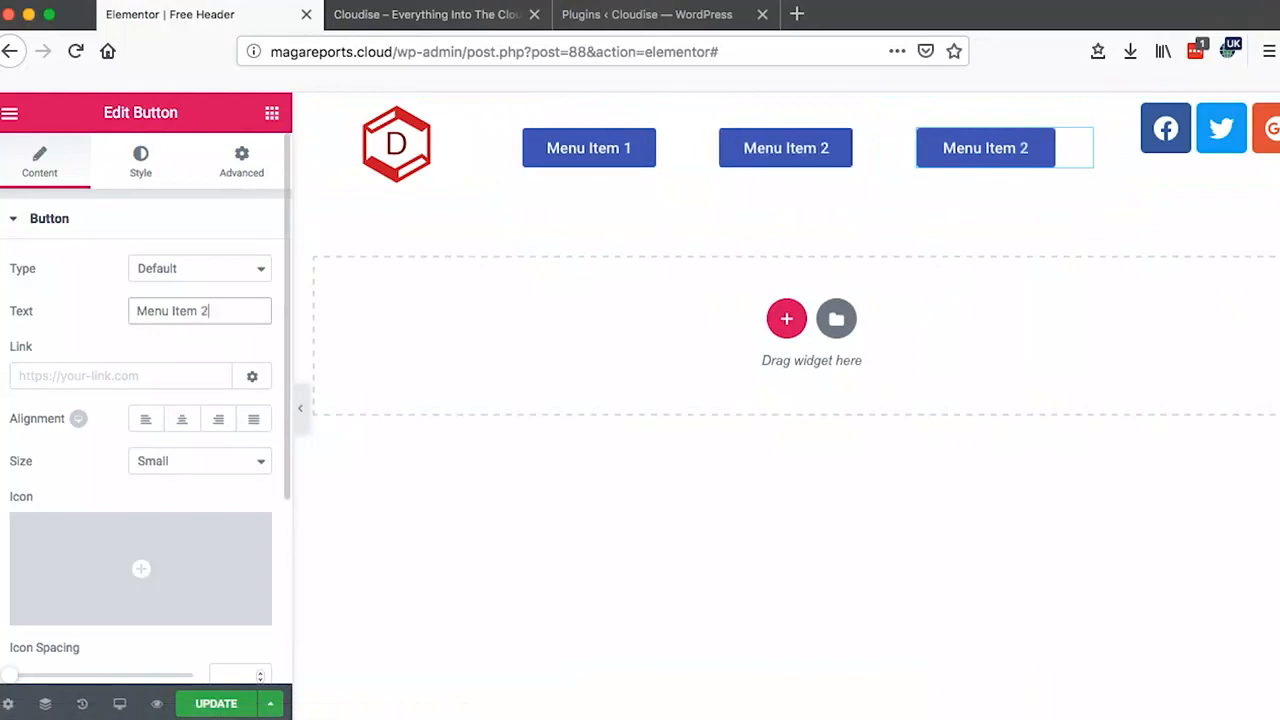
pyautogui.press('BackSpace')
pyautogui.write('3')
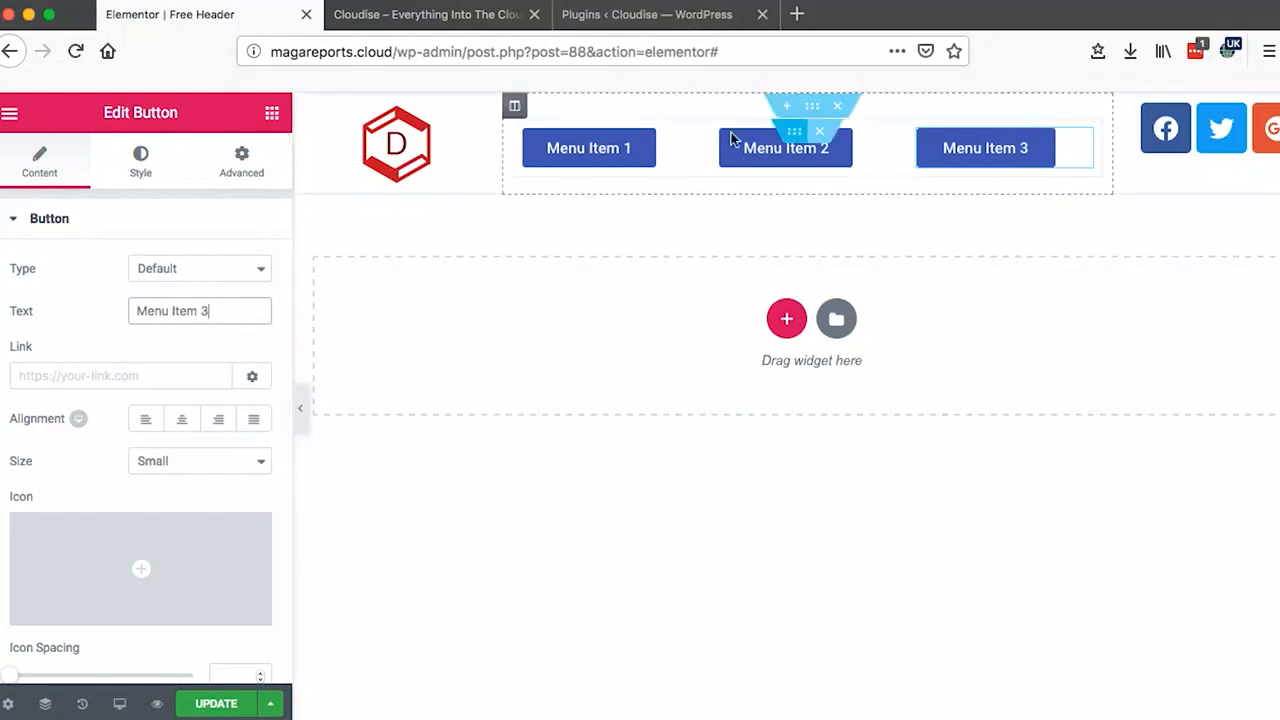
# - Open the header section's settings and review its layout, style and advanced options
pyautogui.click(811, 106)
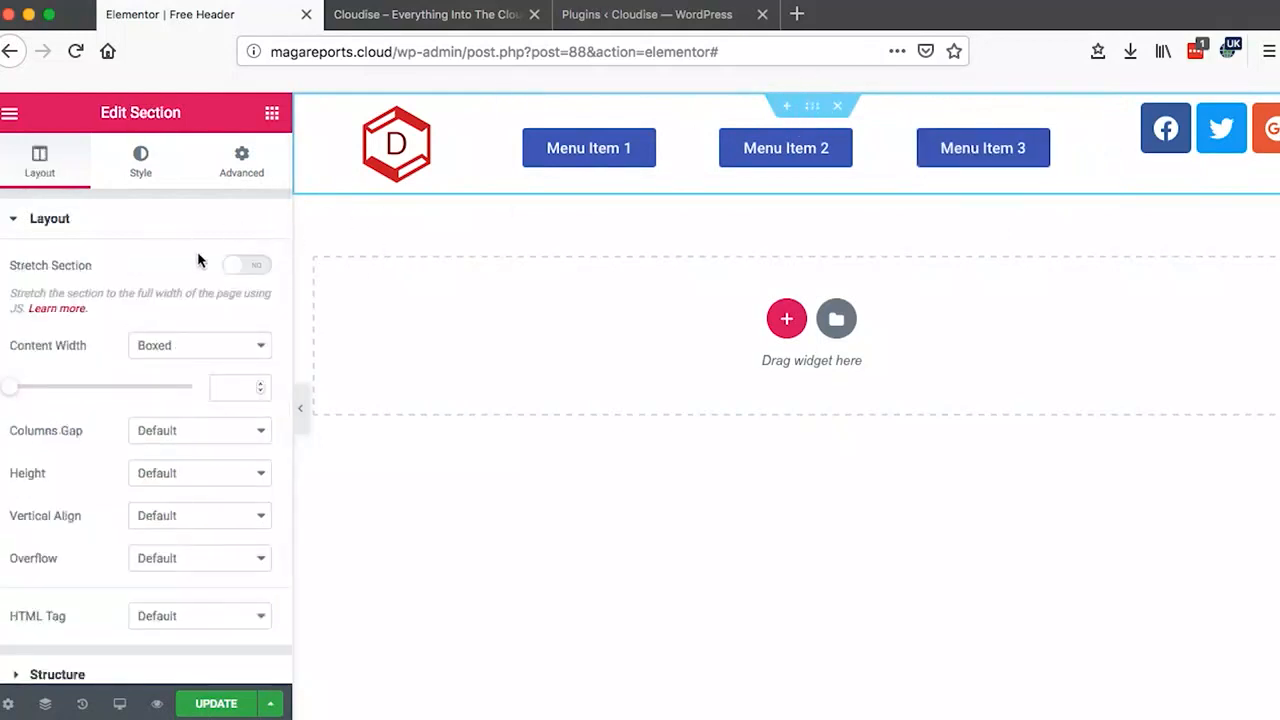
pyautogui.click(140, 160)
pyautogui.click(242, 160)
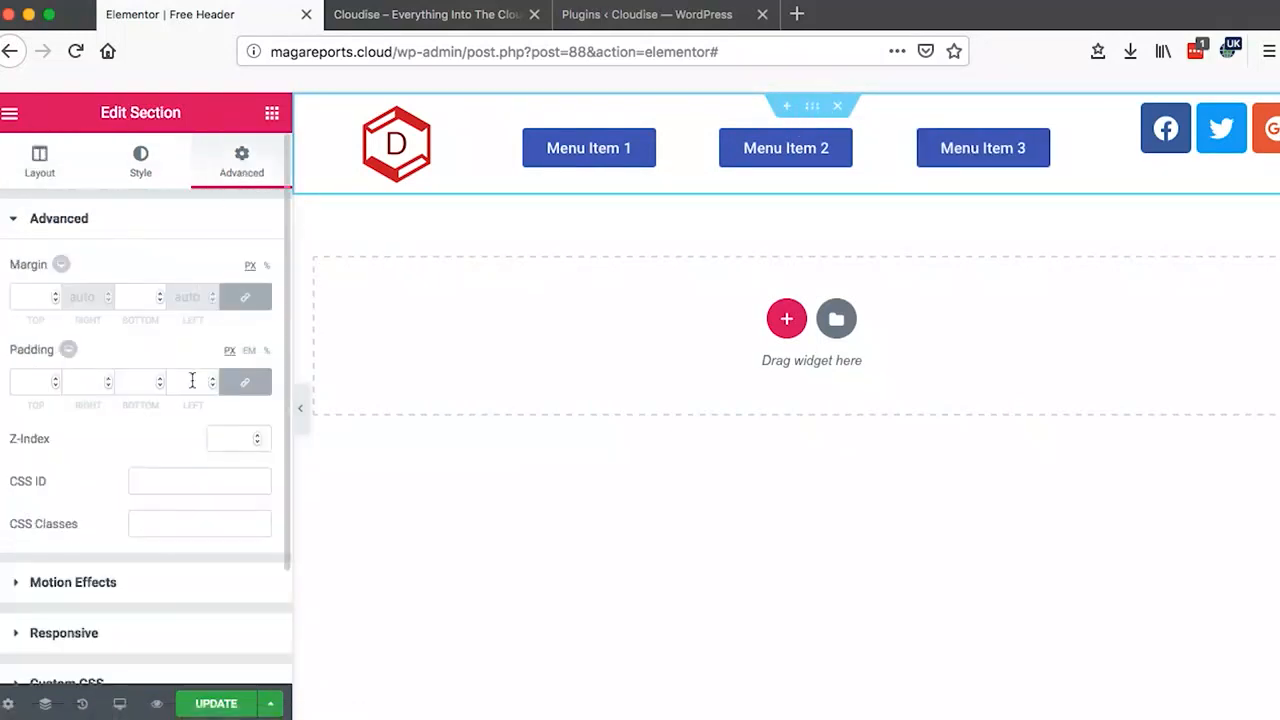
pyautogui.click(40, 162)
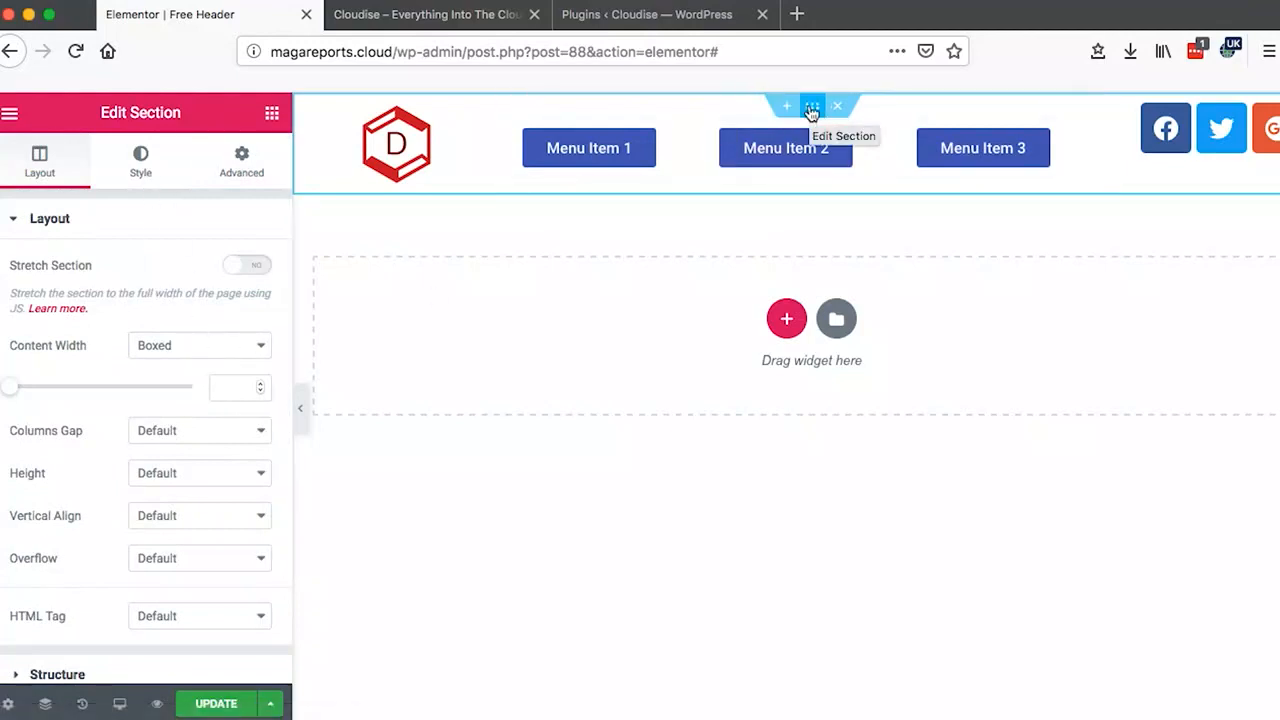
# - Set the header section's content width to Full Width and its background type to gradient
pyautogui.click(150, 345)
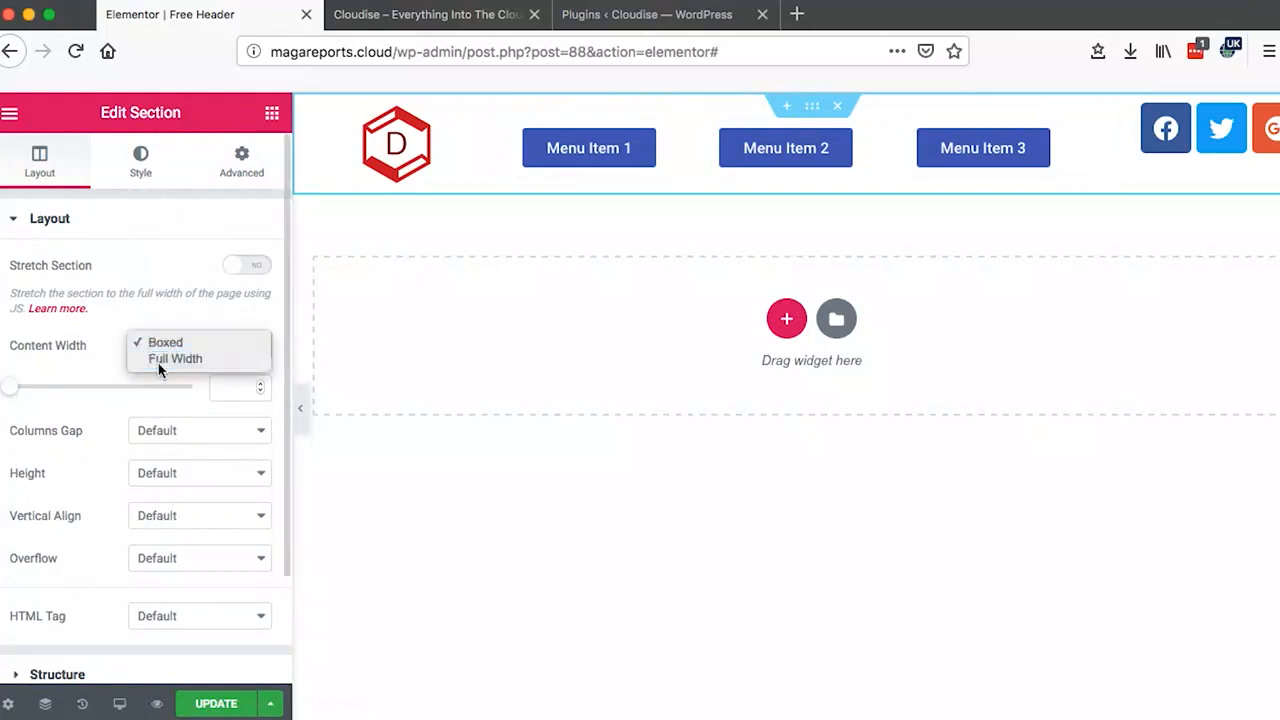
pyautogui.click(158, 360)
pyautogui.click(145, 177)
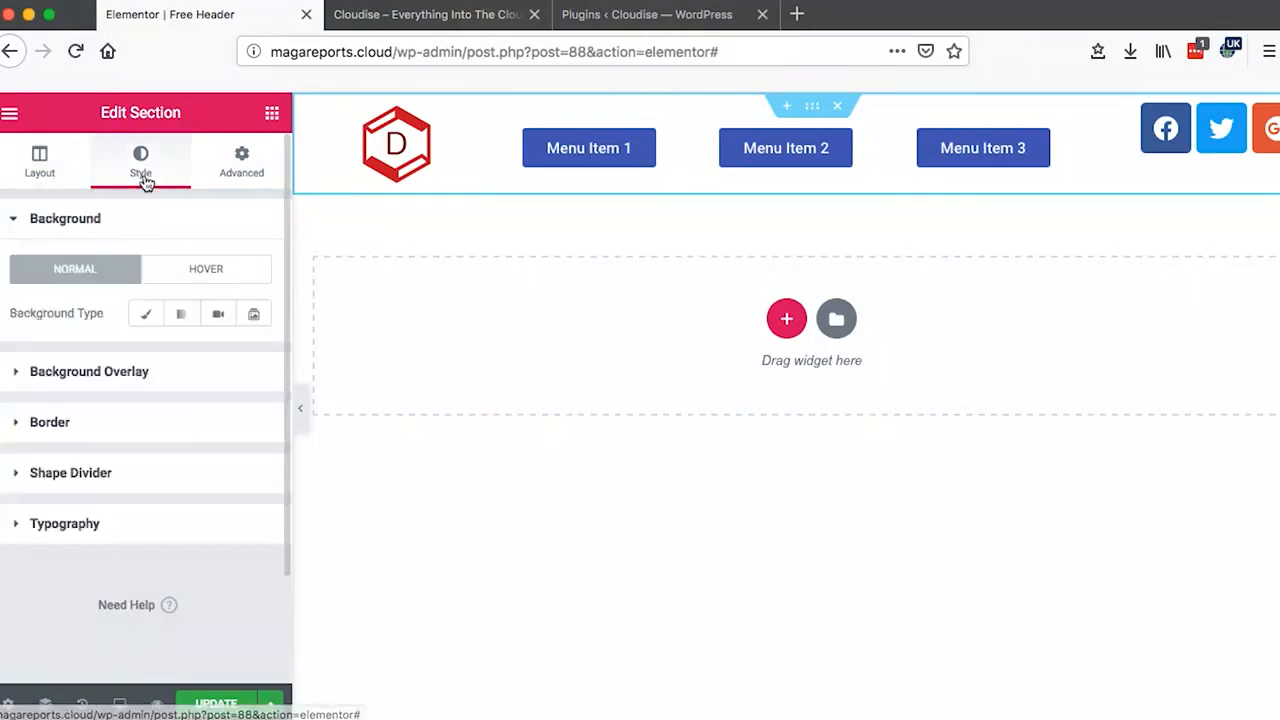
pyautogui.click(147, 317)
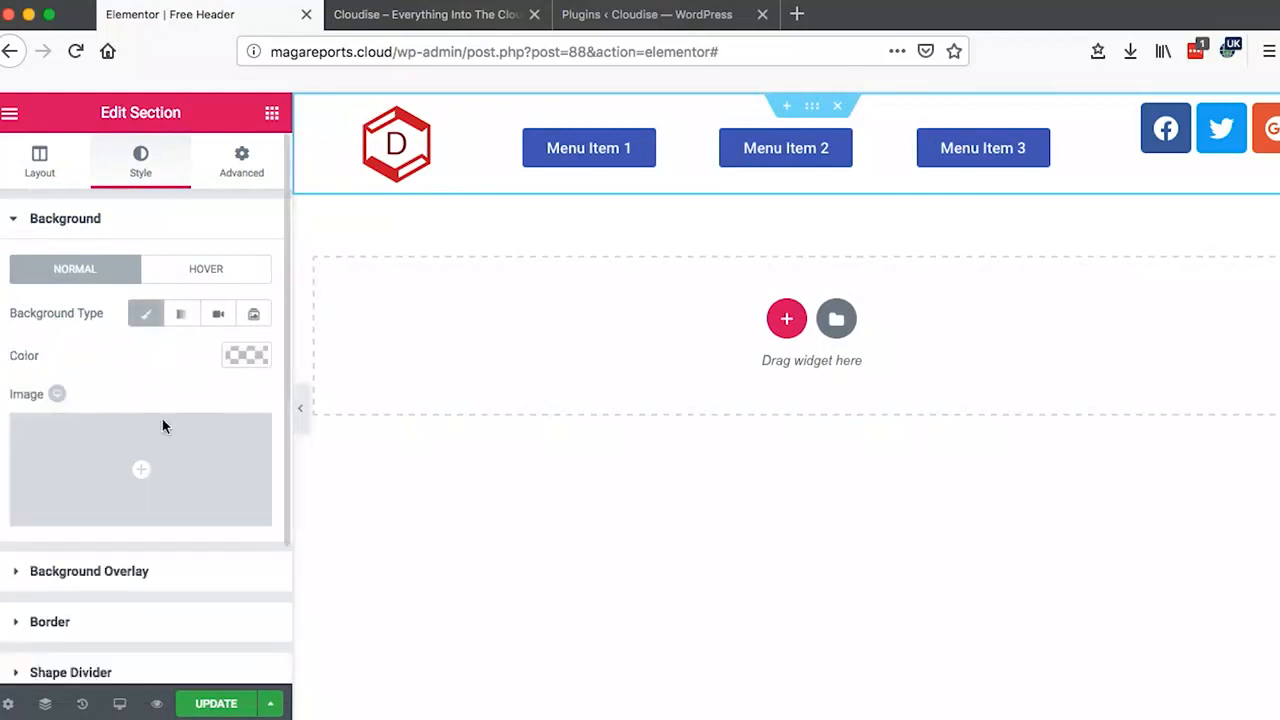
pyautogui.click(181, 314)
pyautogui.scroll(-1, 205, 500)
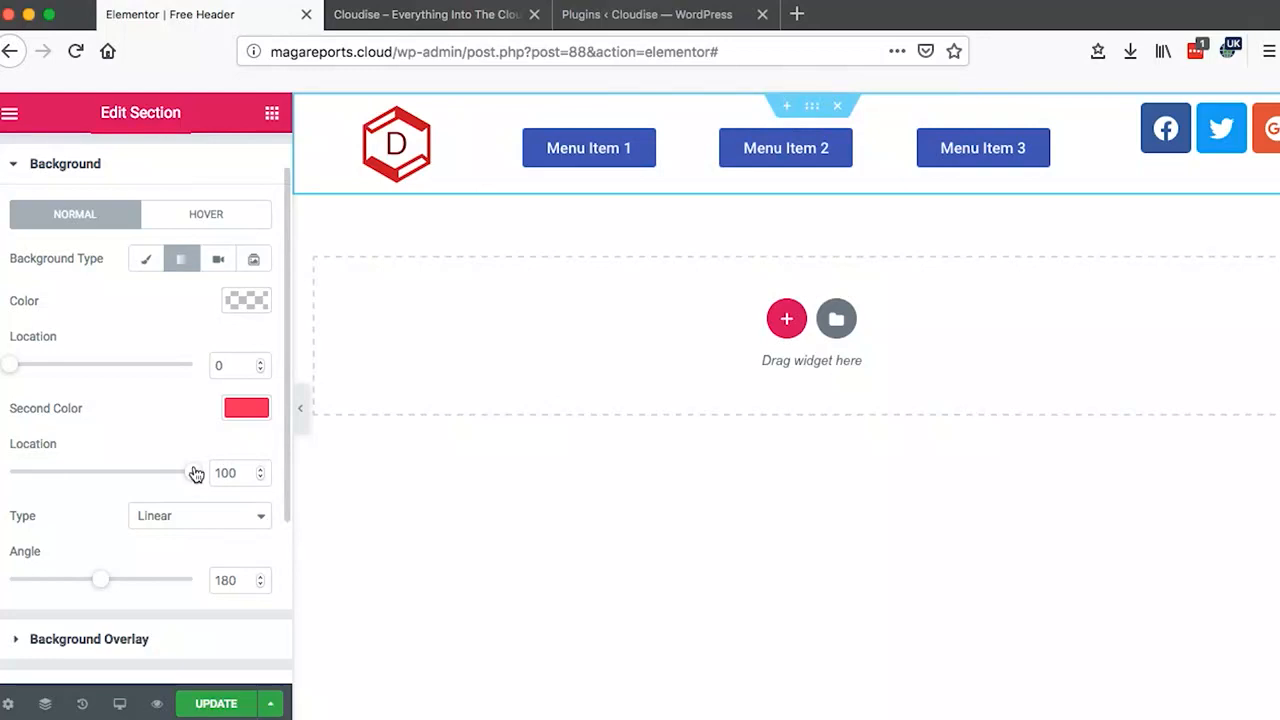
# - Set the gradient's first color to light grey #ededed and its linear angle to 90
pyautogui.click(246, 300)
pyautogui.moveTo(165, 385); pyautogui.dragTo(14, 334)
pyautogui.click(13, 333)
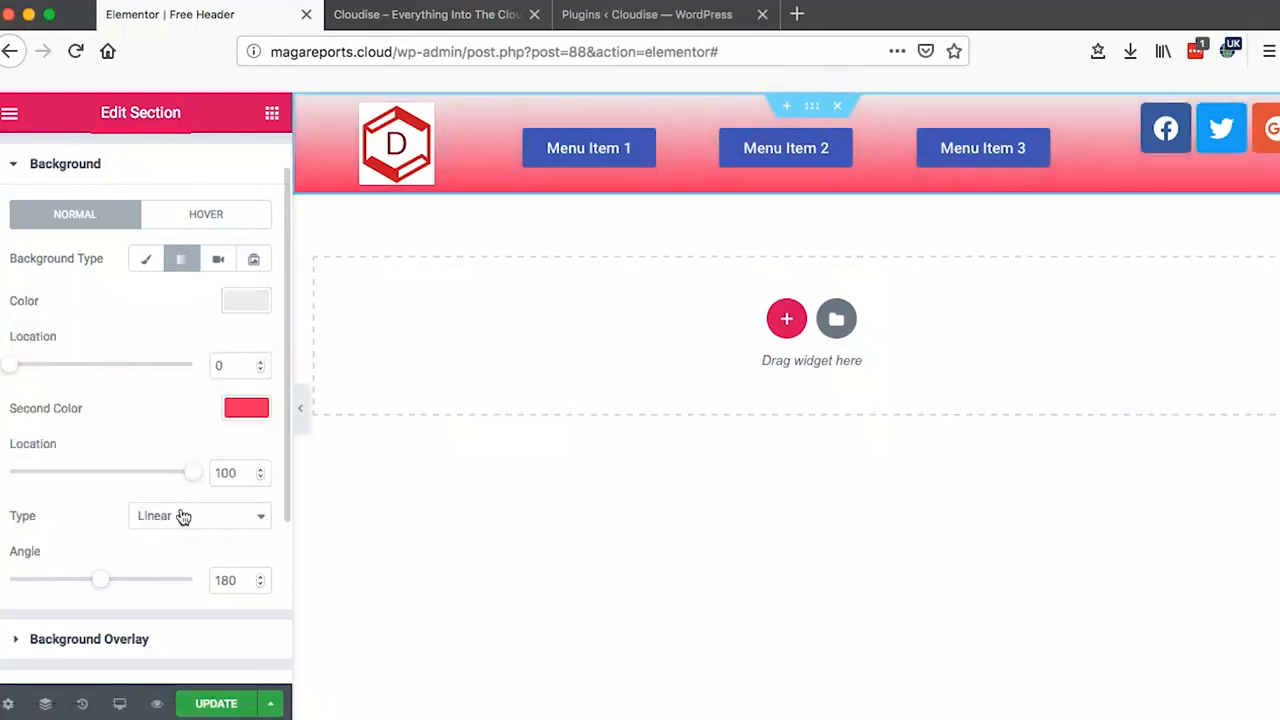
pyautogui.doubleClick(228, 582)
pyautogui.write('90')
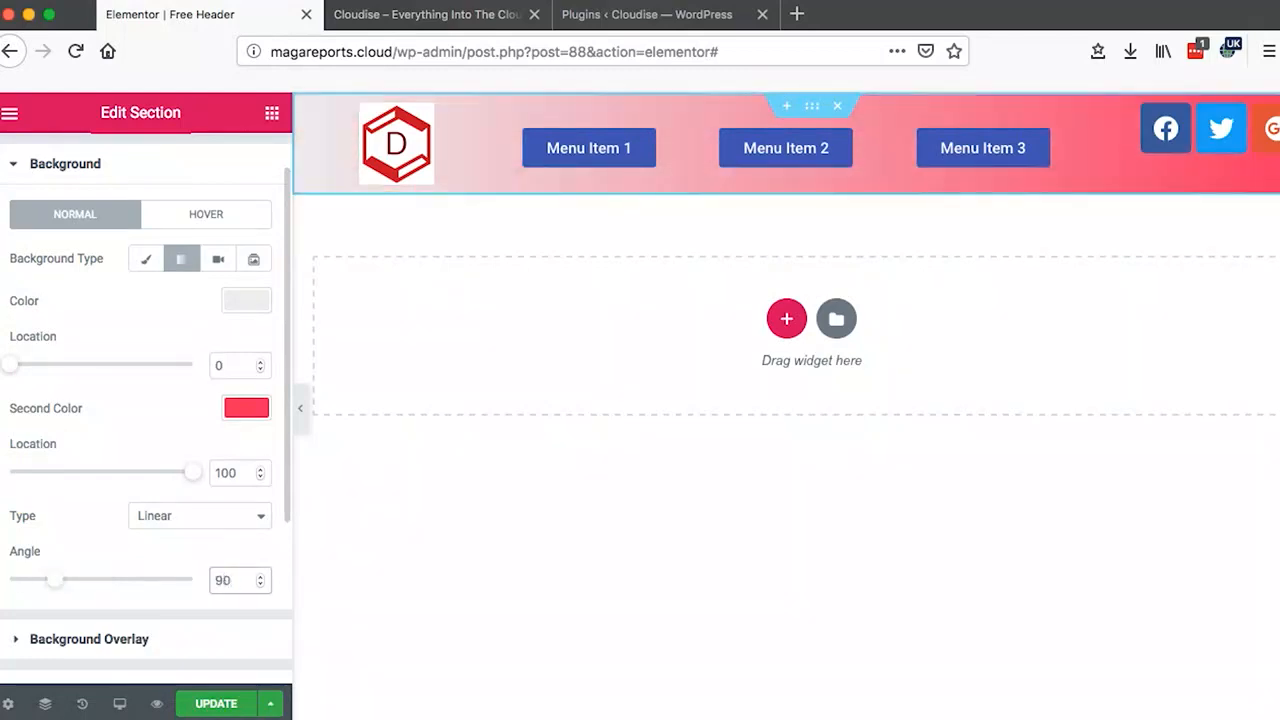
# - Set the gradient's first color location to 36 and make the red second color almost fully transparent
pyautogui.moveTo(19, 365); pyautogui.dragTo(77, 378)
pyautogui.click(250, 412)
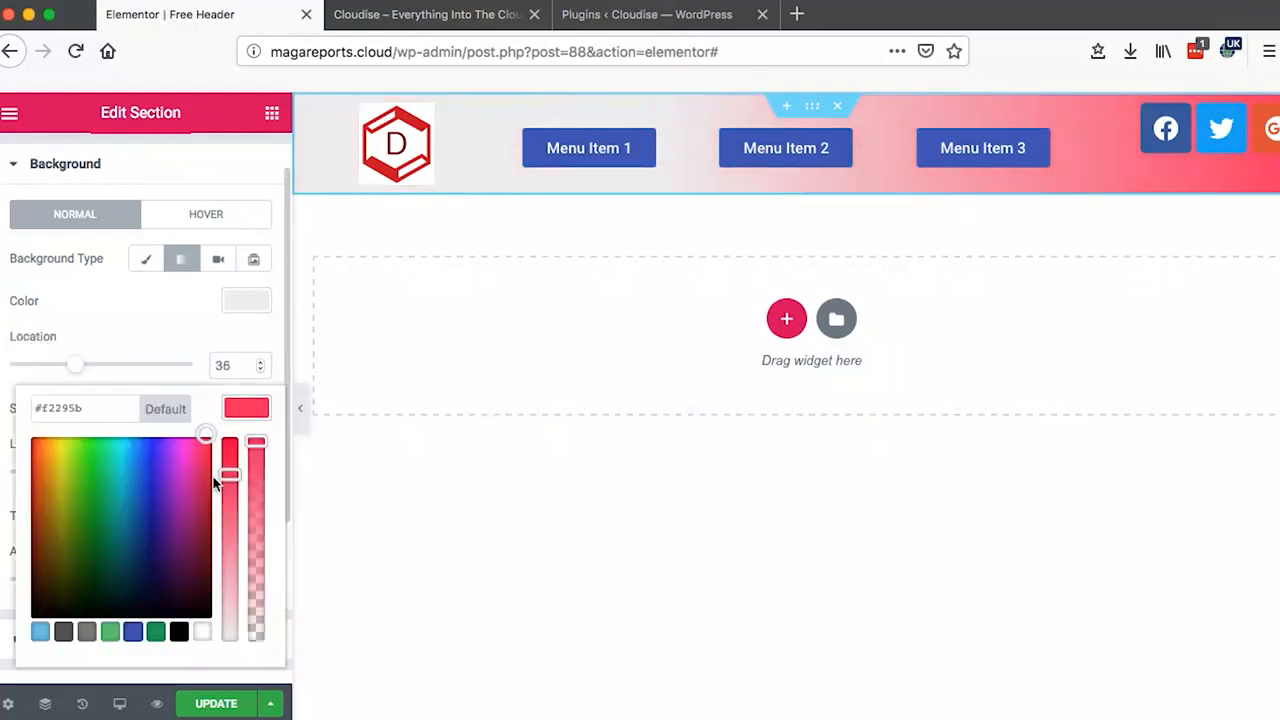
pyautogui.moveTo(255, 447); pyautogui.dragTo(253, 625)
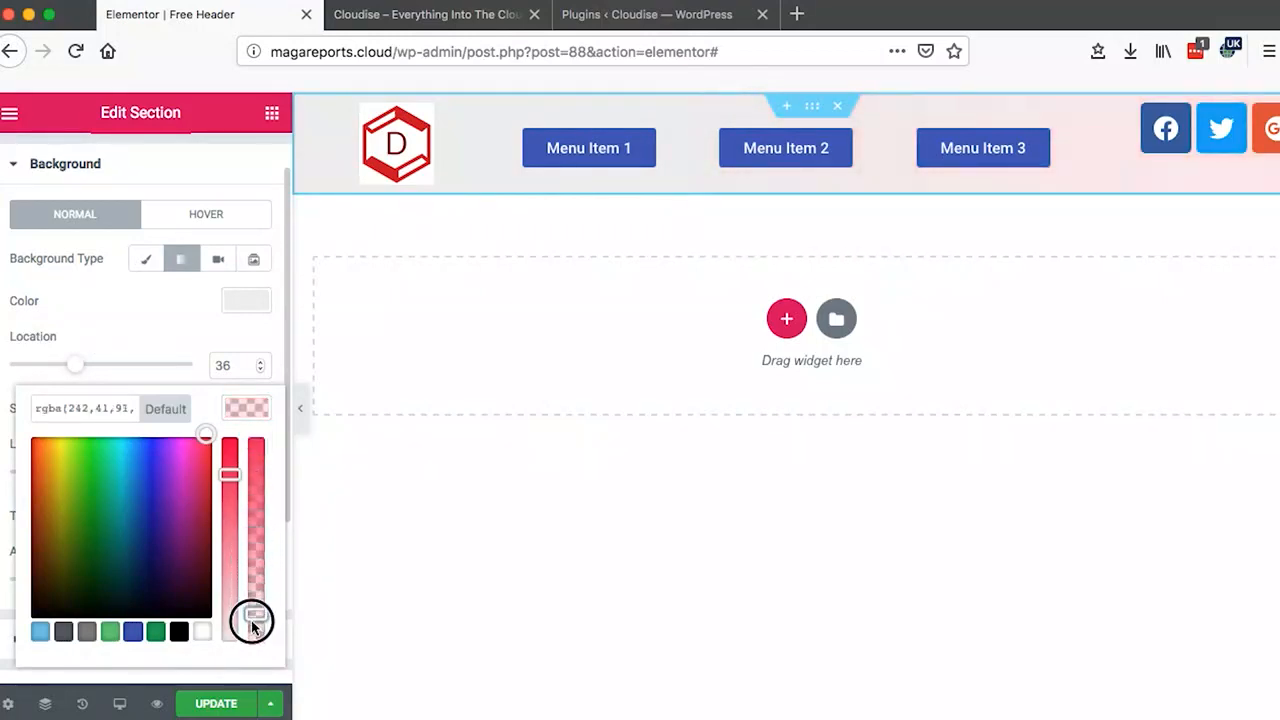
# - Change the header gradient's first color to white #ffffff
pyautogui.click(239, 301)
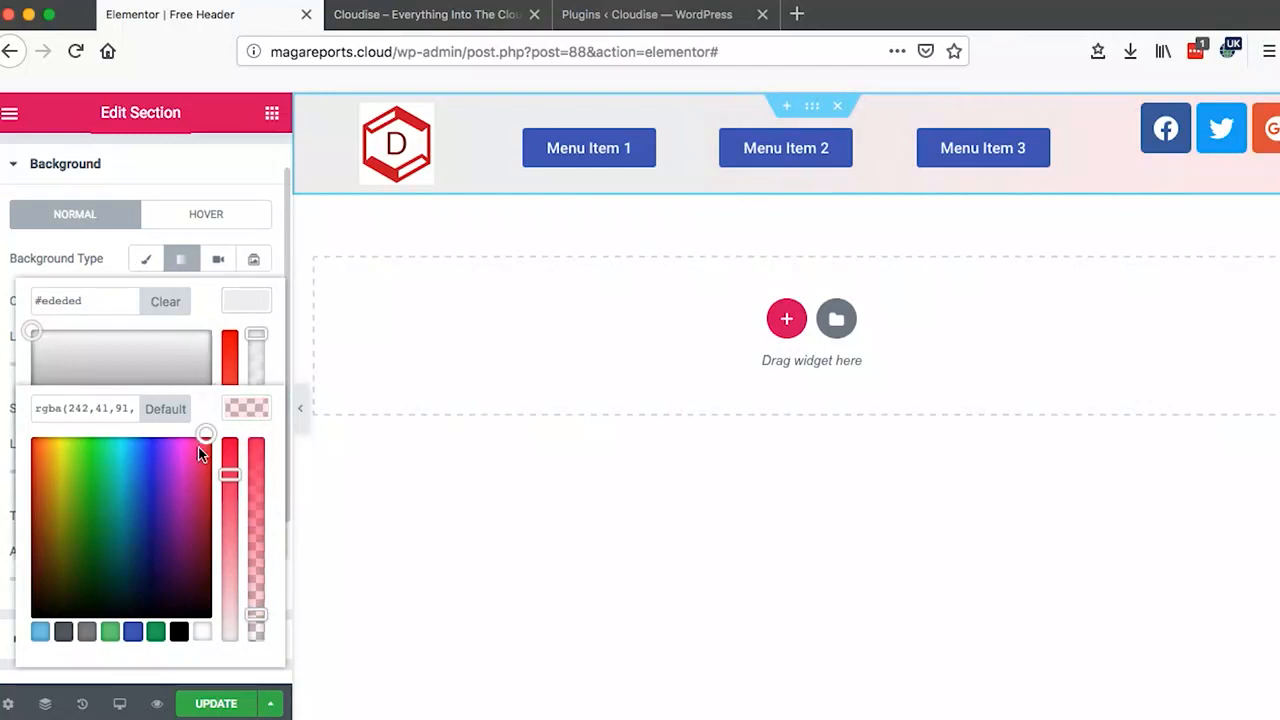
pyautogui.click(246, 421)
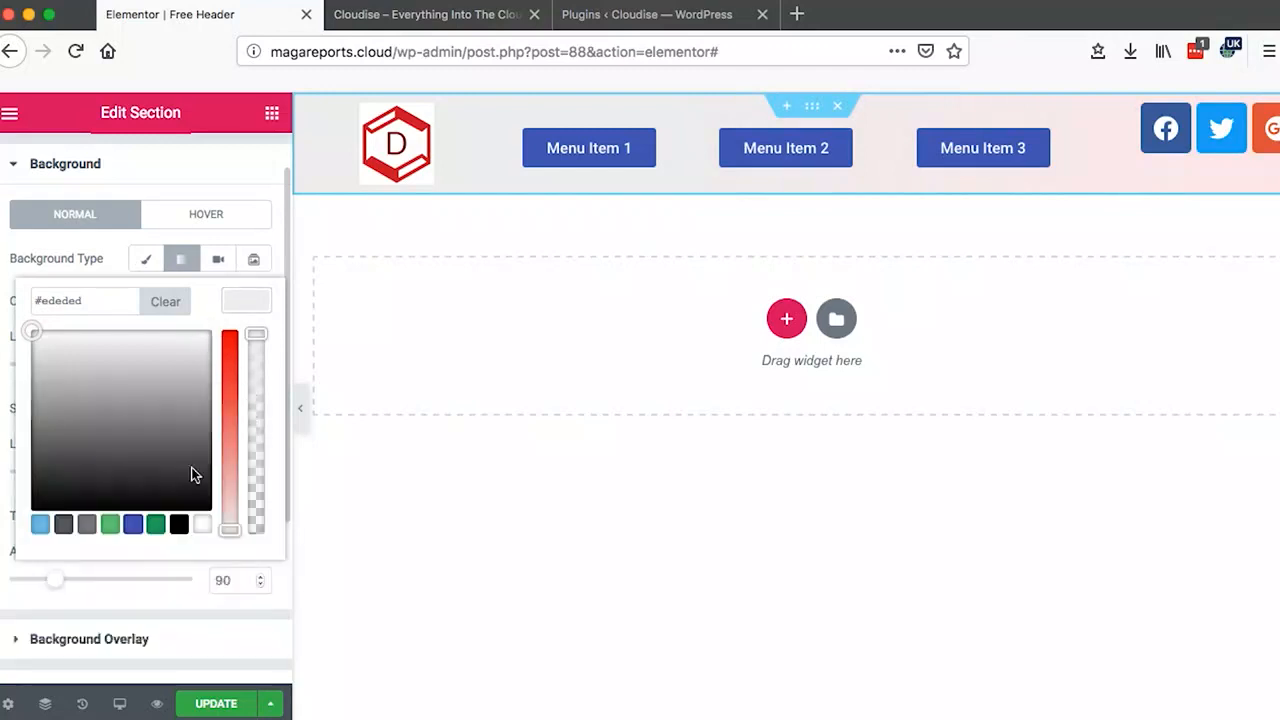
pyautogui.click(202, 524)
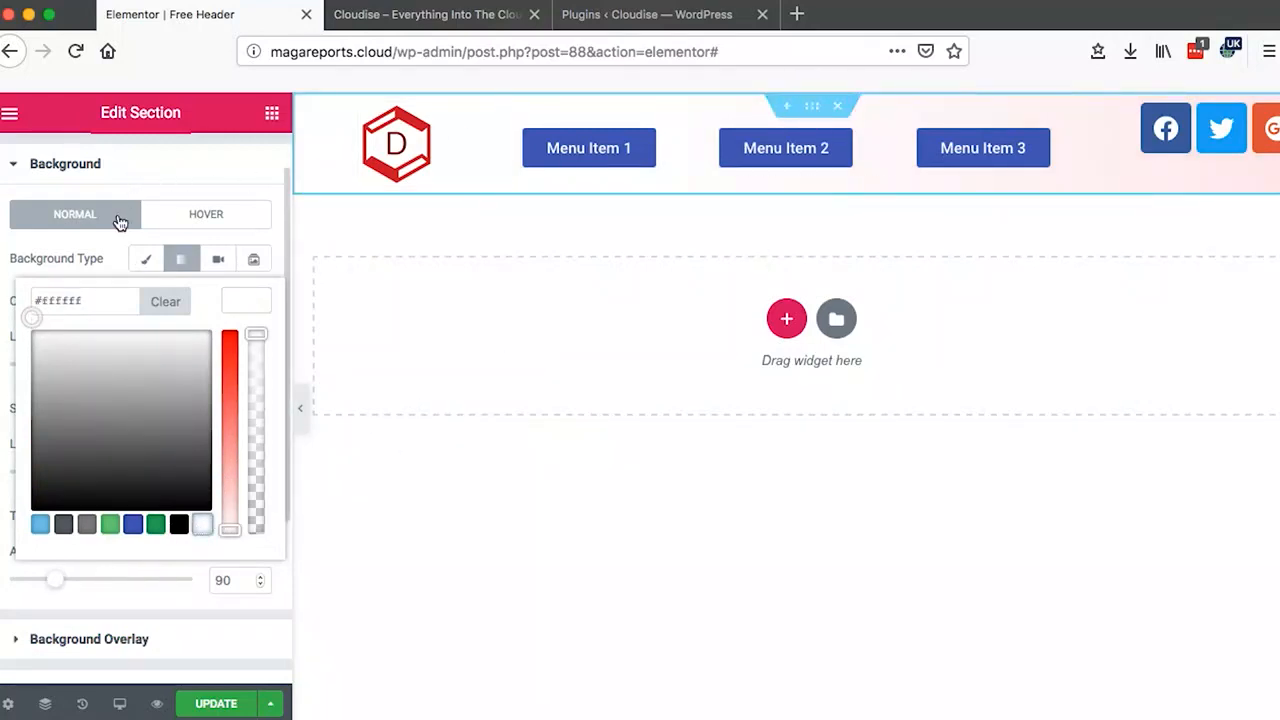
# - Set the header section's height to Min Height with a minimum height of 50 px
pyautogui.scroll(2, 118, 221)
pyautogui.click(40, 160)
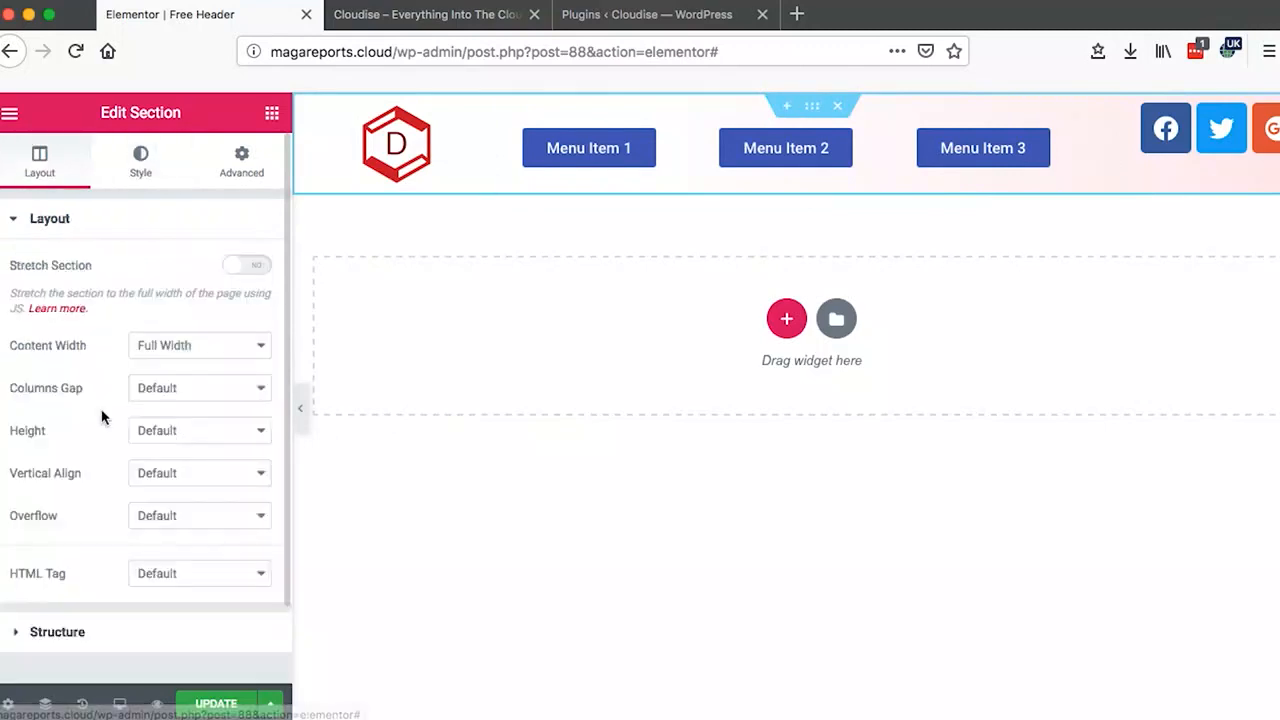
pyautogui.click(204, 444)
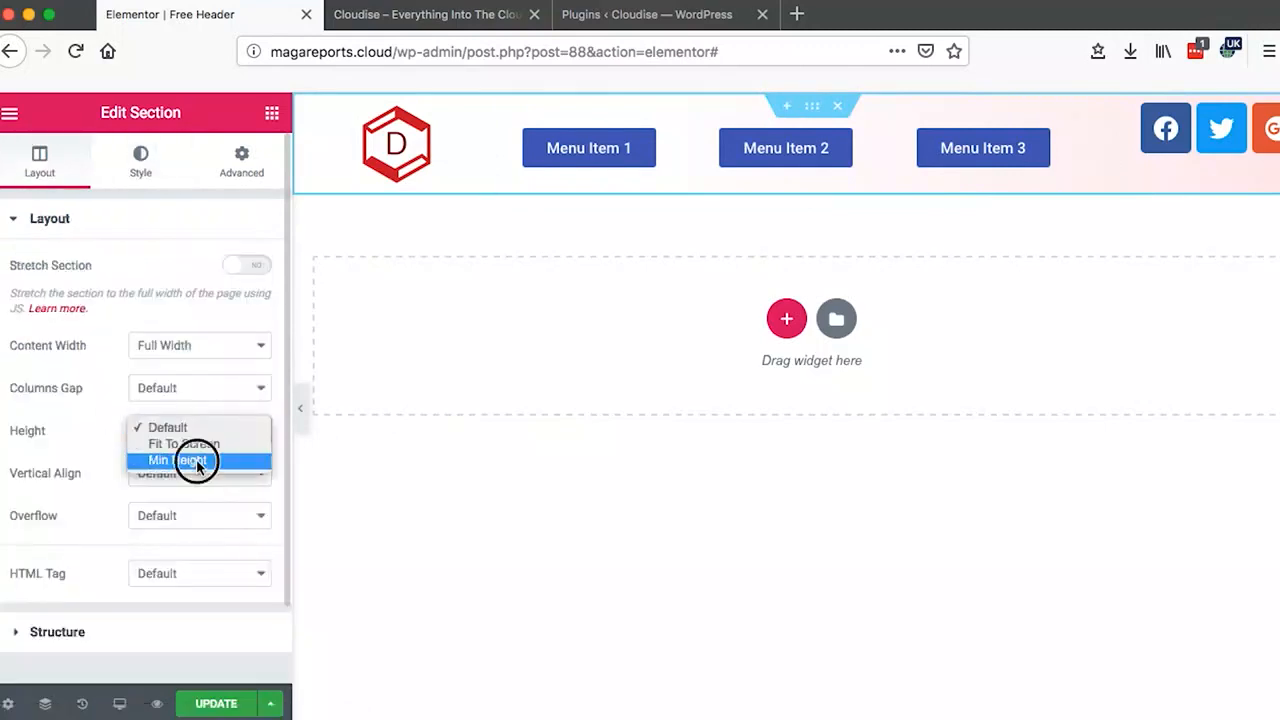
pyautogui.click(196, 459)
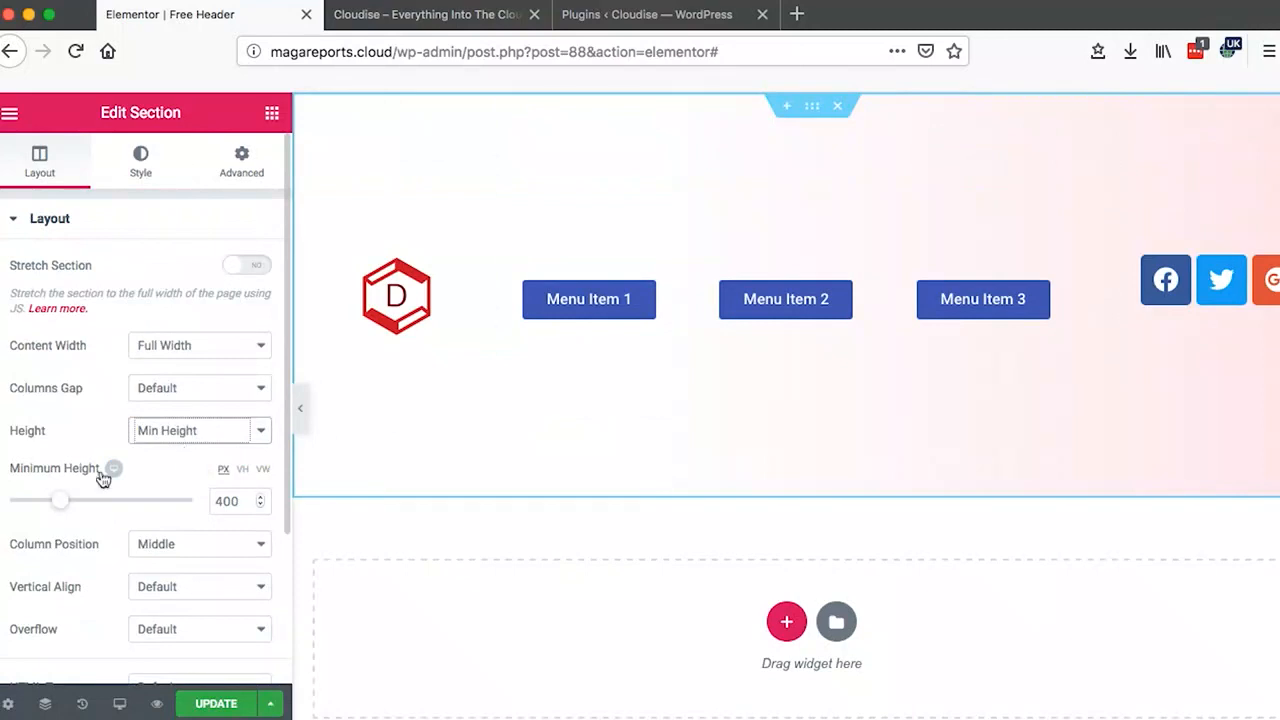
pyautogui.moveTo(62, 509); pyautogui.dragTo(20, 506)
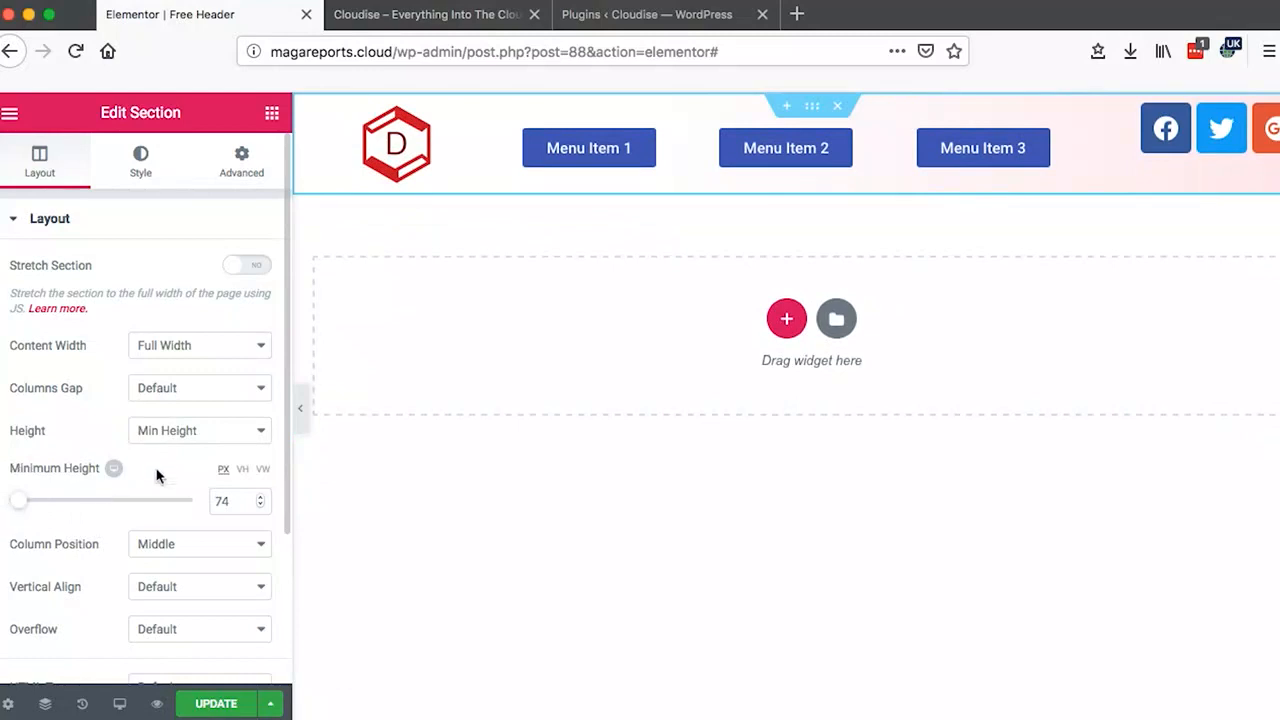
pyautogui.write('50')
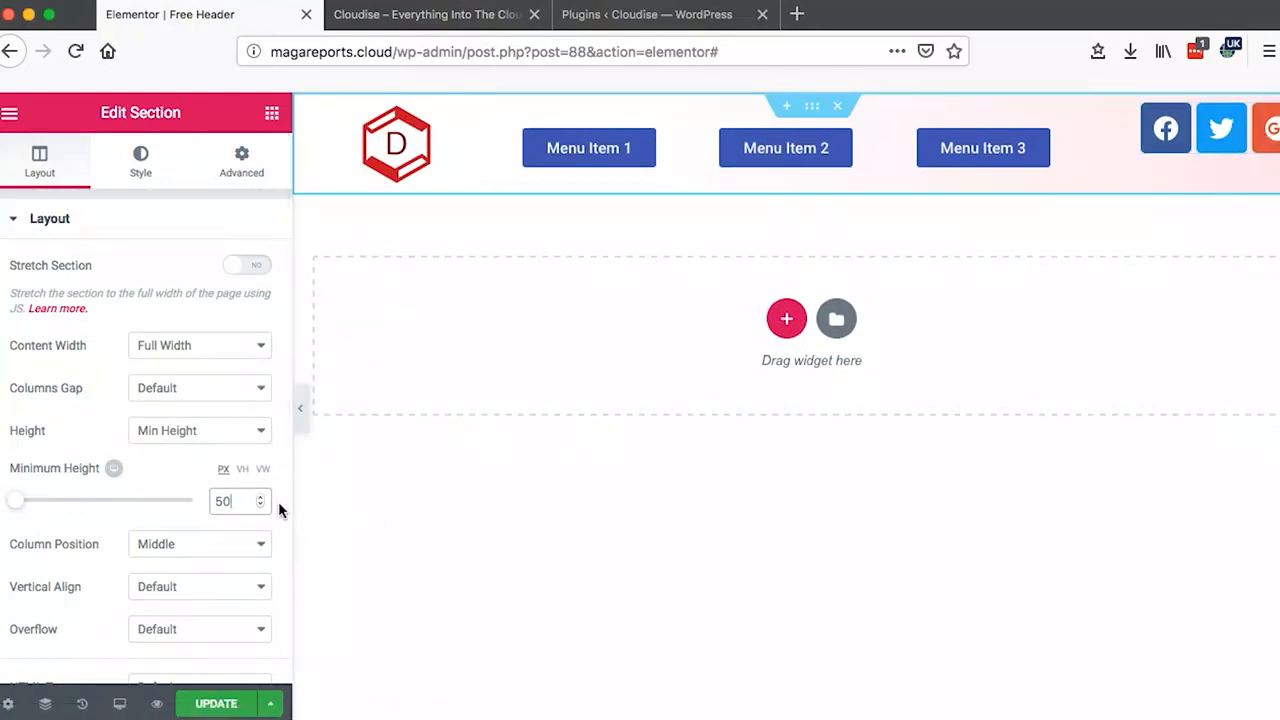
# - Narrow the editing panel and set the social icons column's vertical alignment to Middle
pyautogui.moveTo(288, 511); pyautogui.dragTo(254, 511)
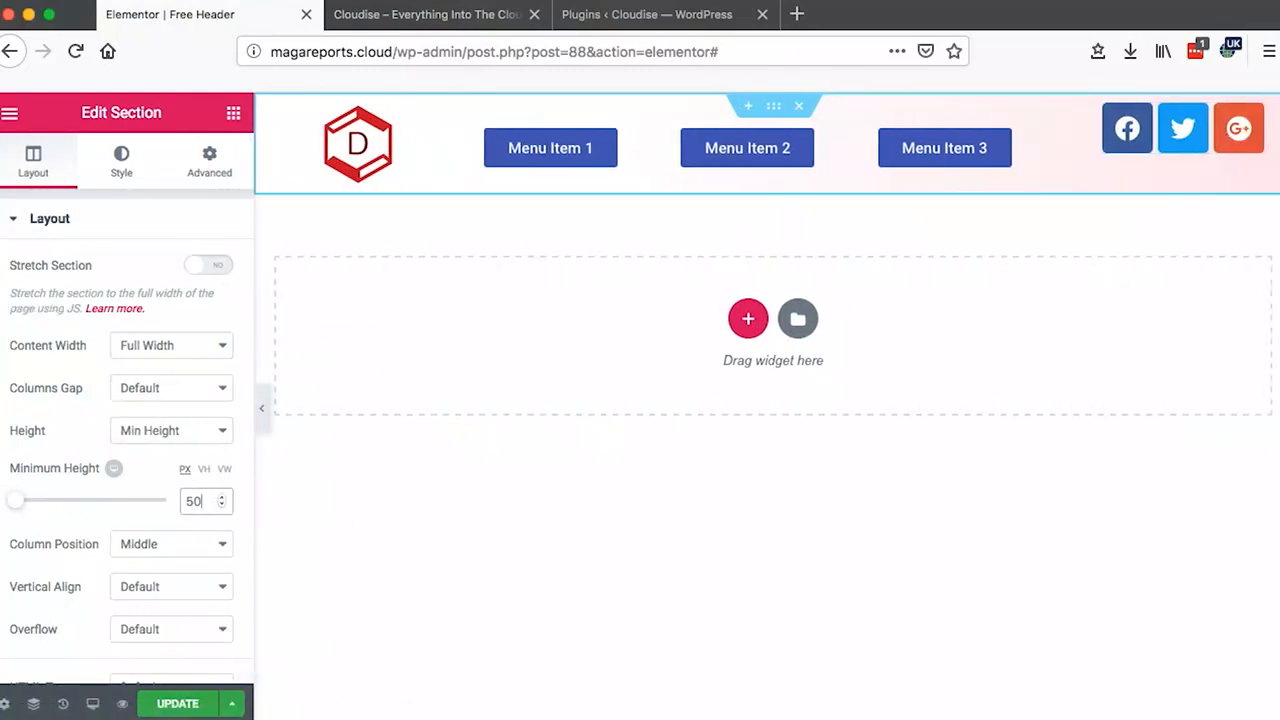
pyautogui.click(1087, 105)
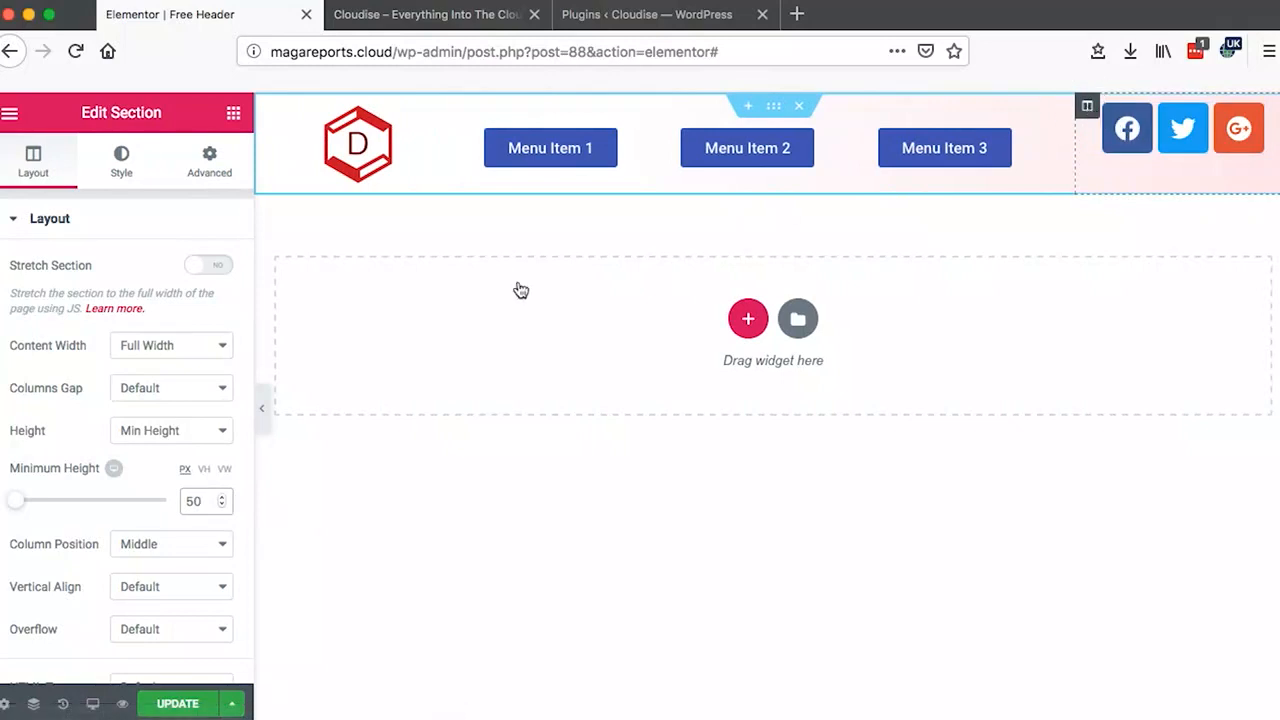
pyautogui.click(150, 311)
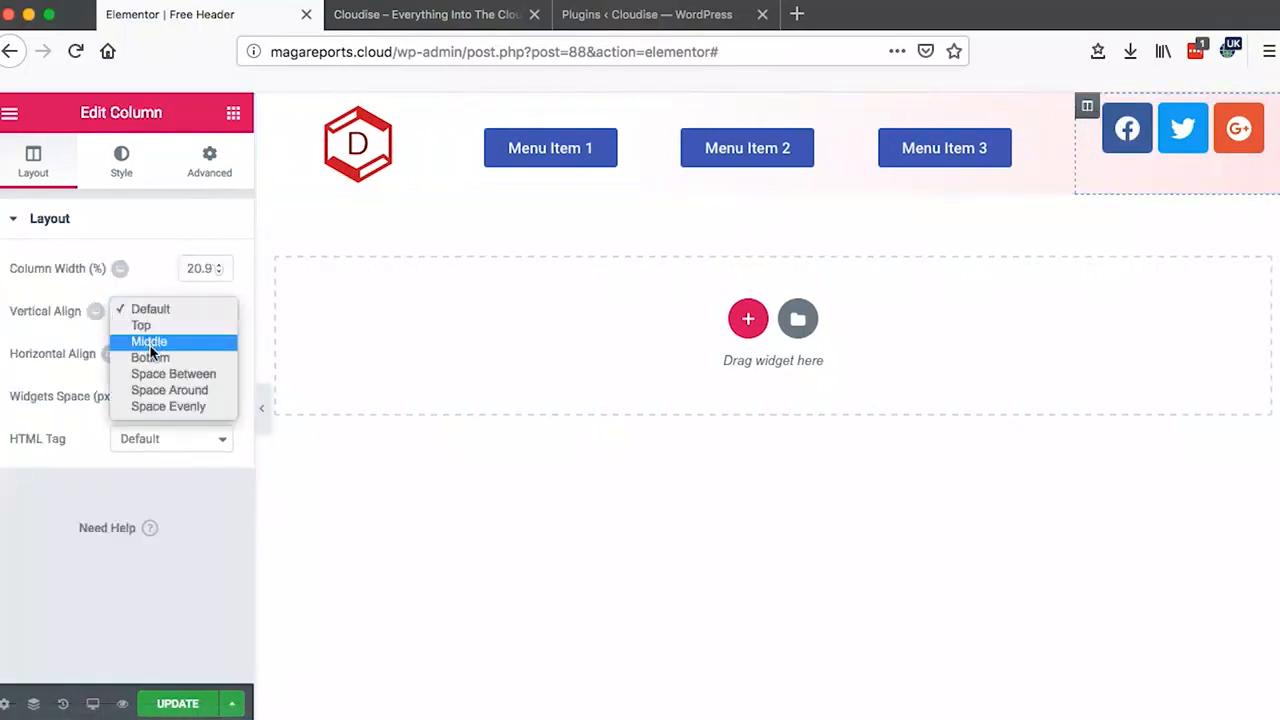
pyautogui.click(149, 341)
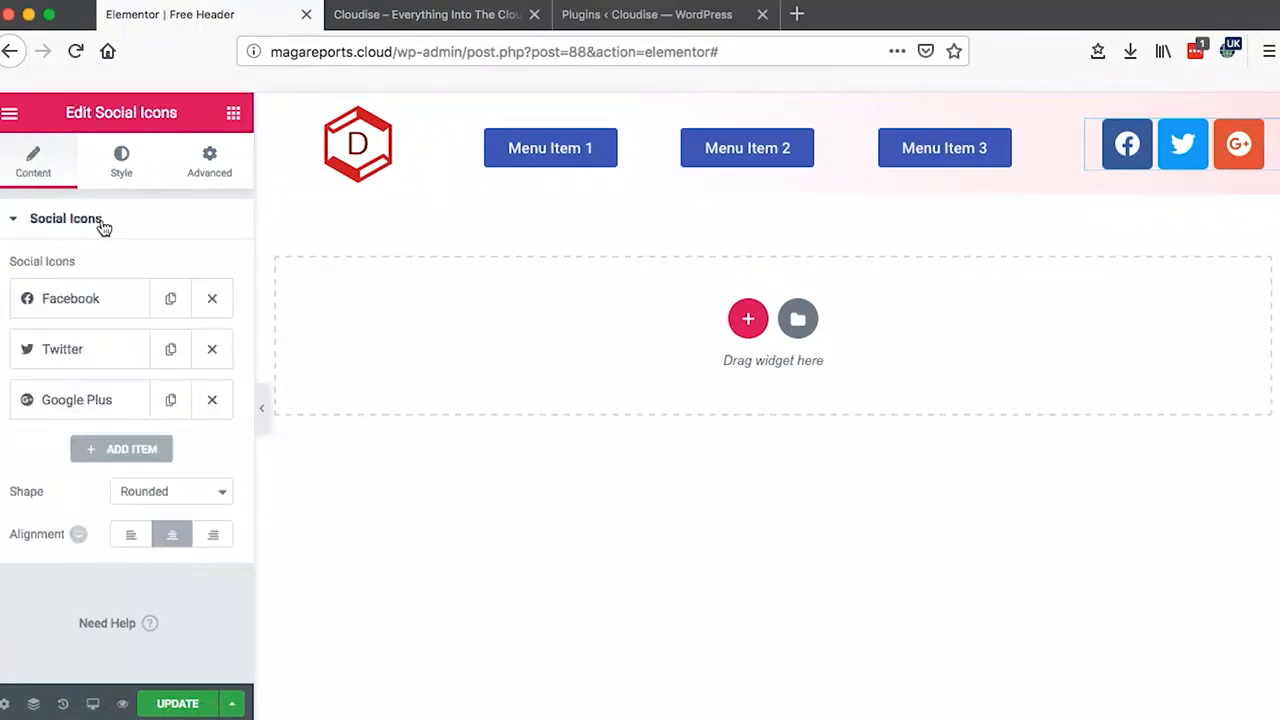
# - Set the social icons' size to 21 and widen the logo column slightly towards the menu buttons
pyautogui.click(120, 168)
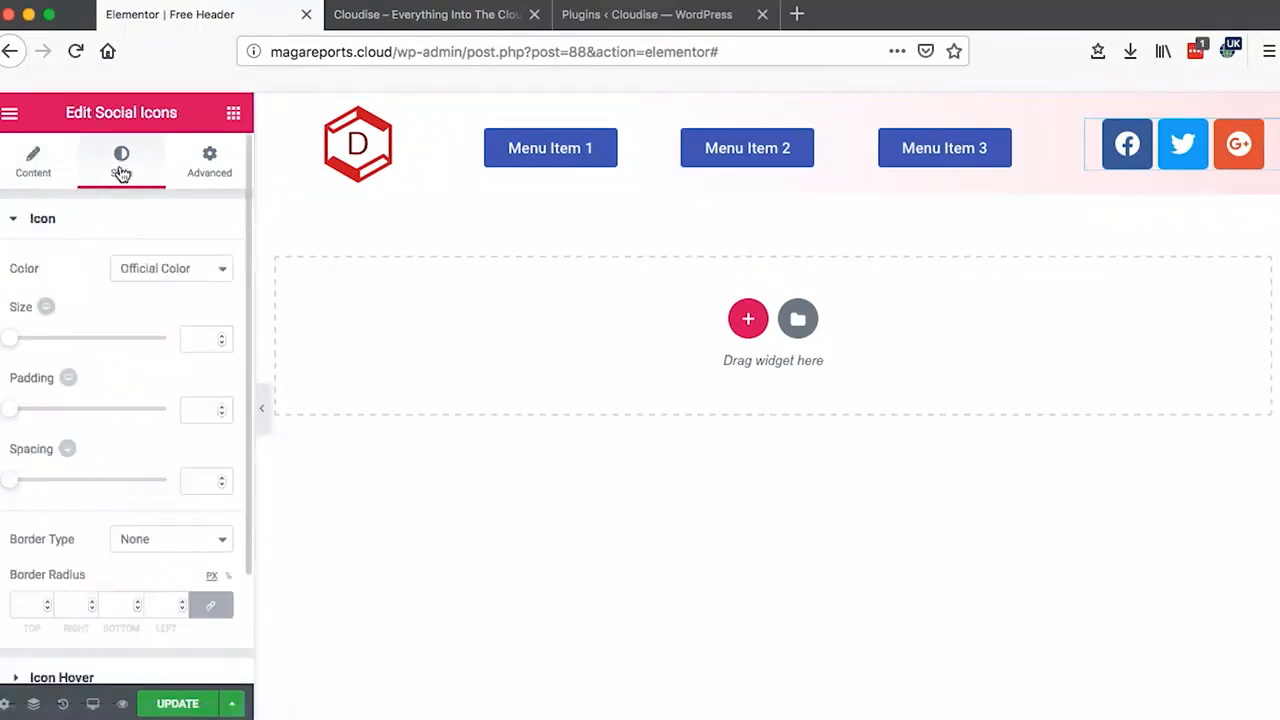
pyautogui.moveTo(10, 338)
pyautogui.mouseDown()
pyautogui.moveTo(80, 337)
pyautogui.moveTo(2, 338)
pyautogui.moveTo(25, 341)
pyautogui.mouseUp()
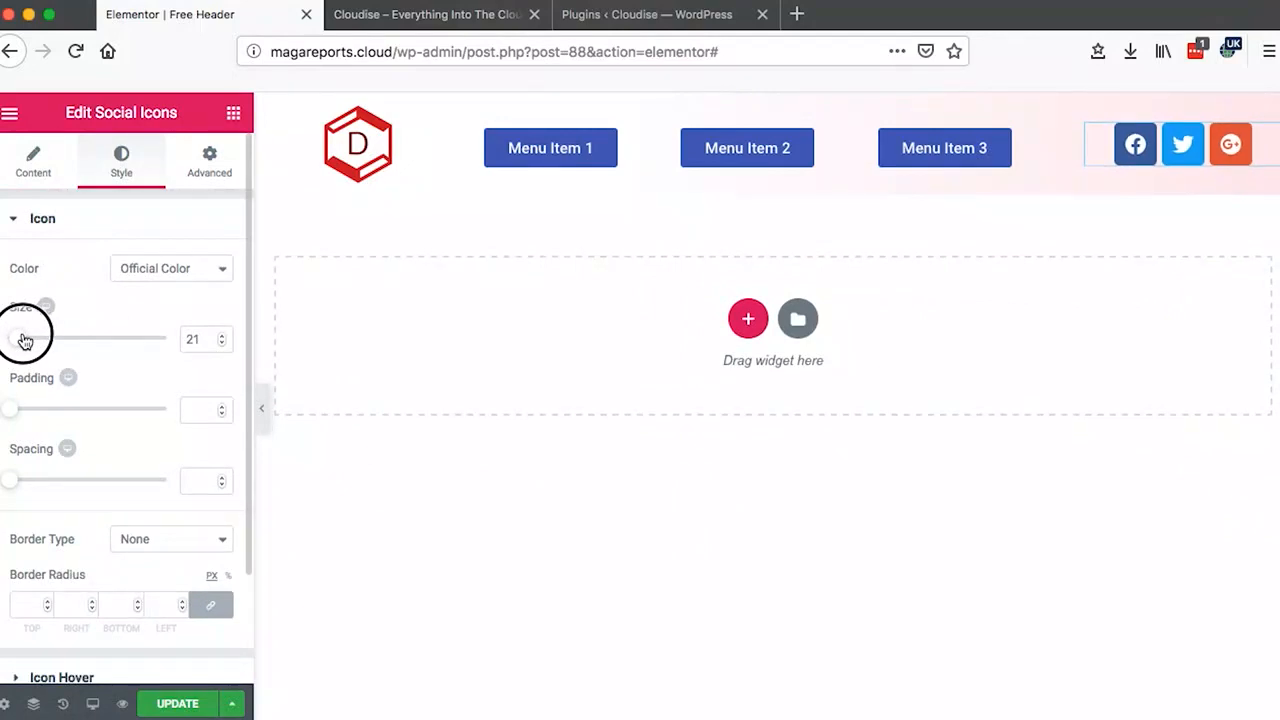
pyautogui.moveTo(462, 147); pyautogui.dragTo(491, 147)
# - Update the header template, check its preview and the reloaded home page, and return to the Elementor editor
pyautogui.click(180, 708)
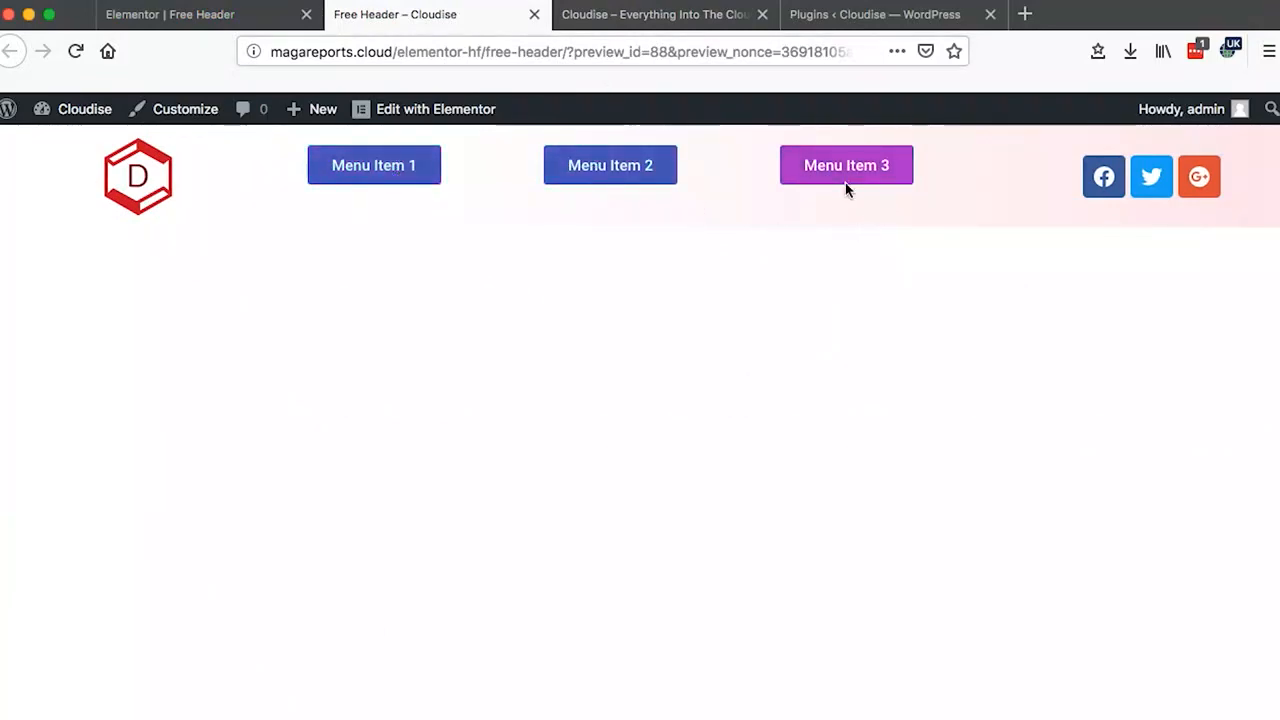
pyautogui.click(597, 15)
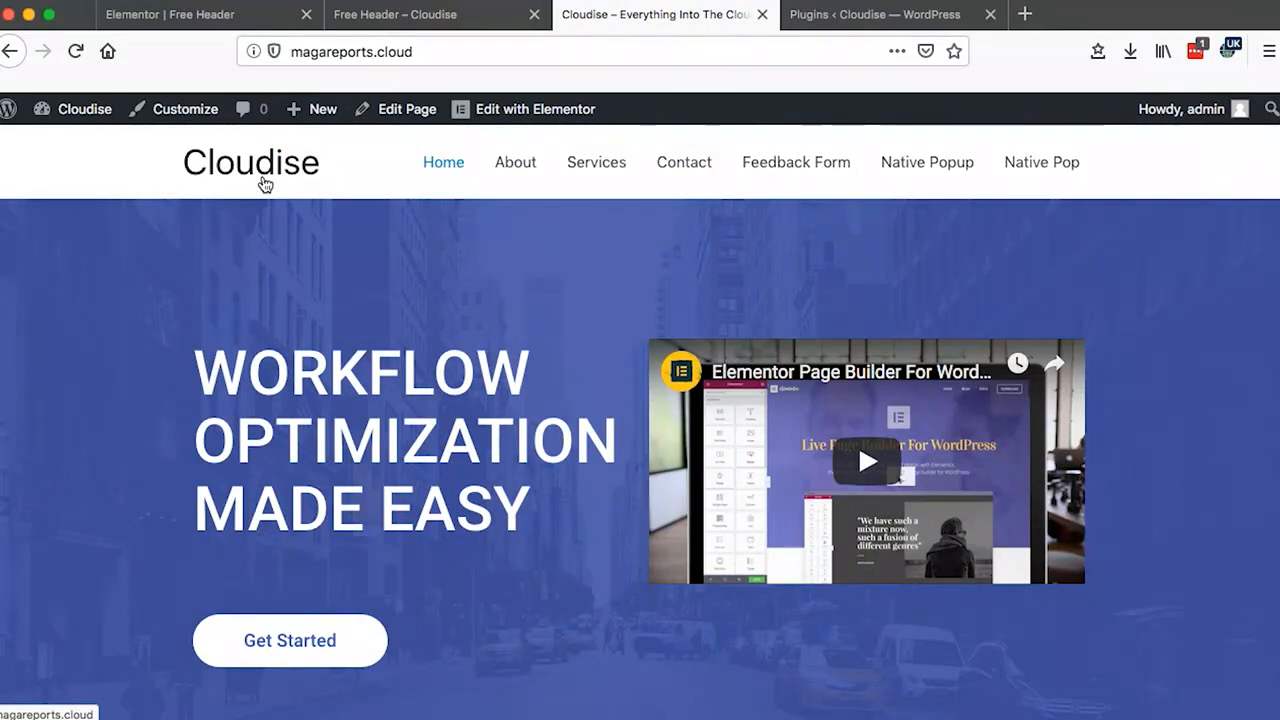
pyautogui.click(75, 51)
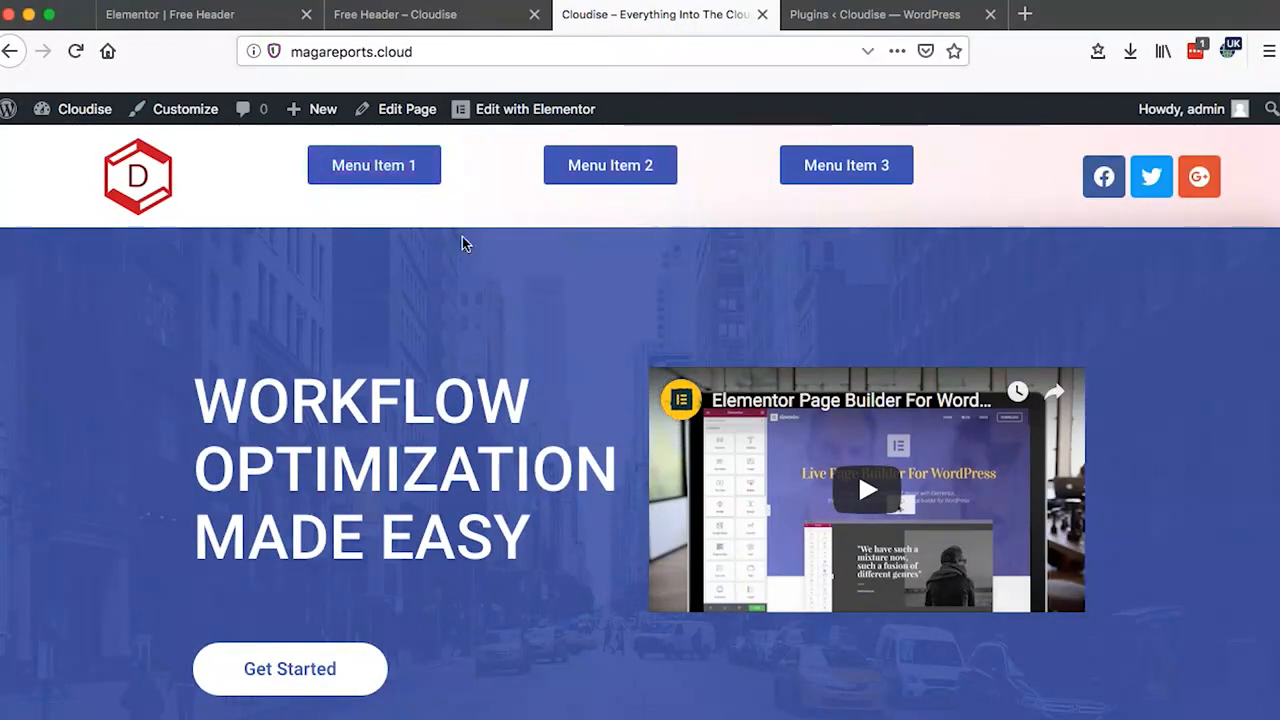
pyautogui.click(360, 14)
pyautogui.click(240, 16)
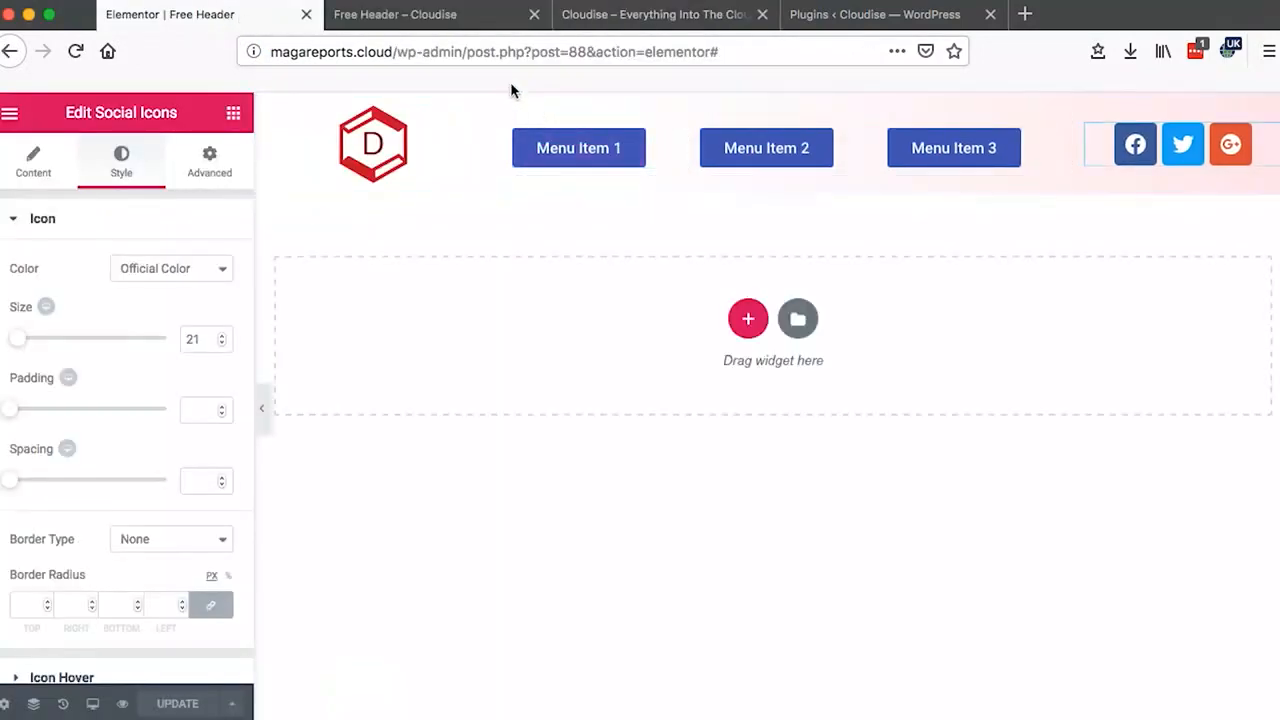
# - Set the vertical alignment of the column holding the menu buttons to Middle and update the header template
pyautogui.click(505, 107)
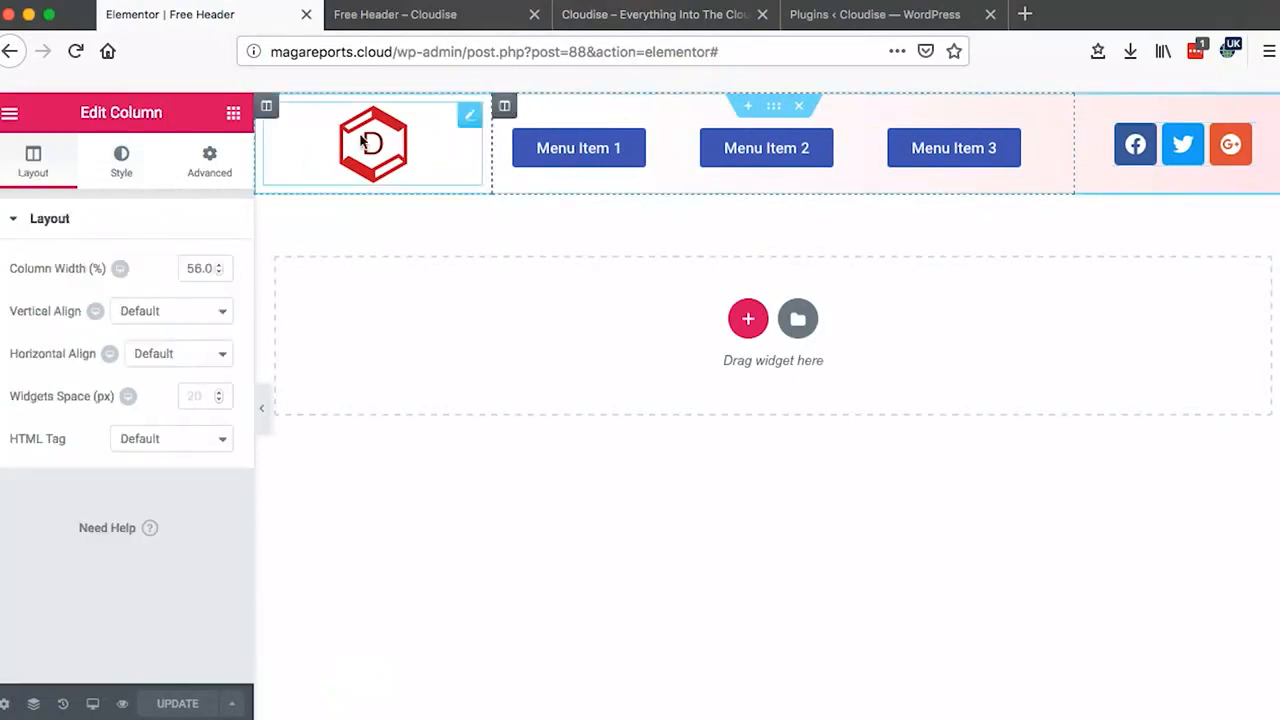
pyautogui.click(135, 313)
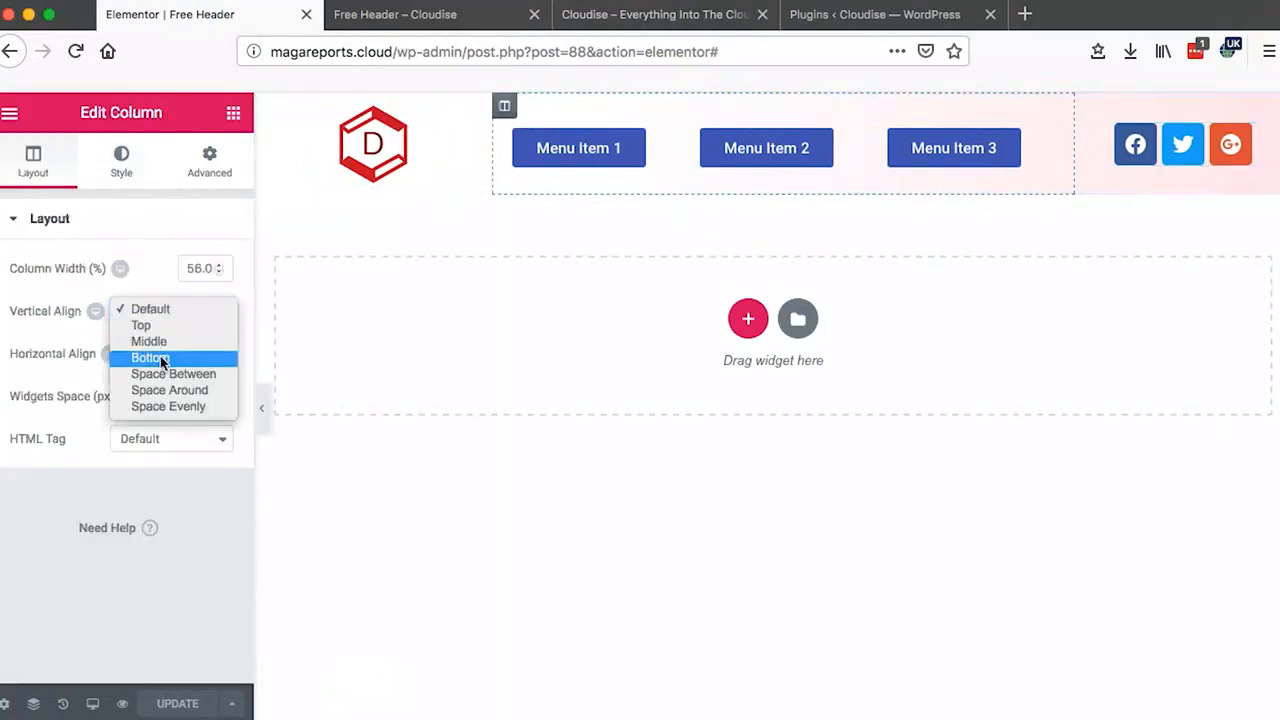
pyautogui.click(132, 283)
pyautogui.click(157, 355)
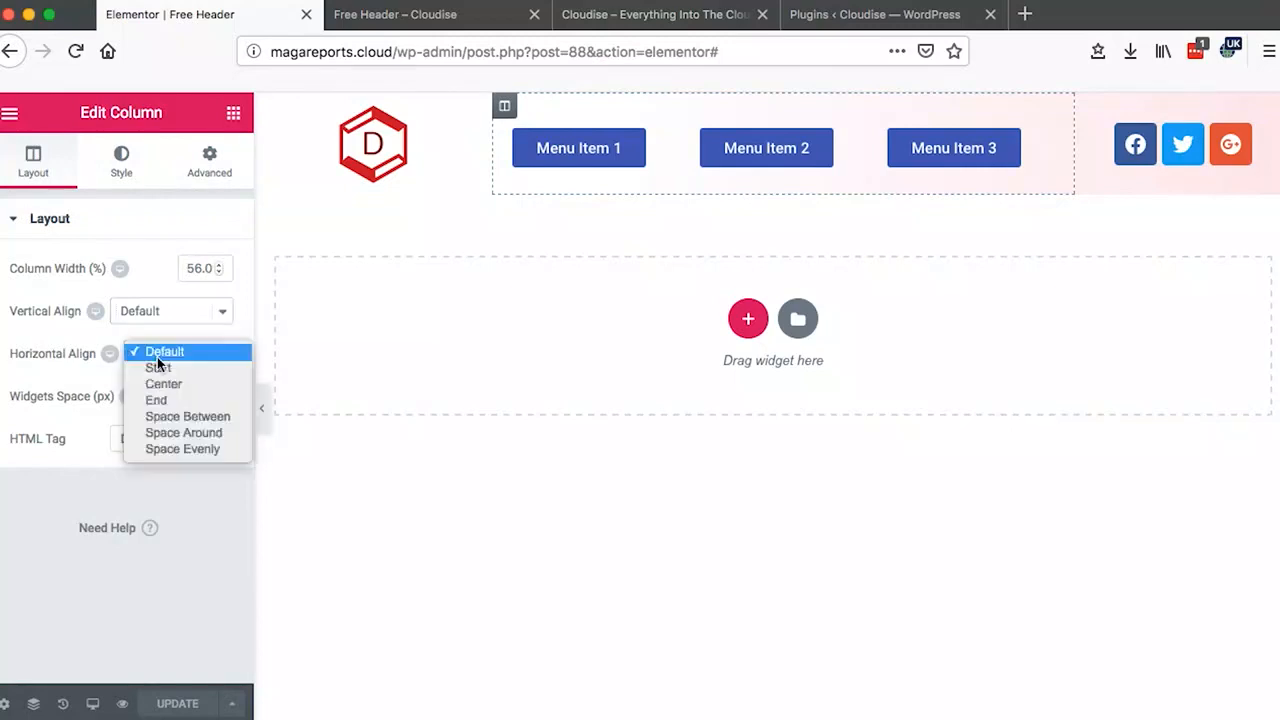
pyautogui.click(106, 285)
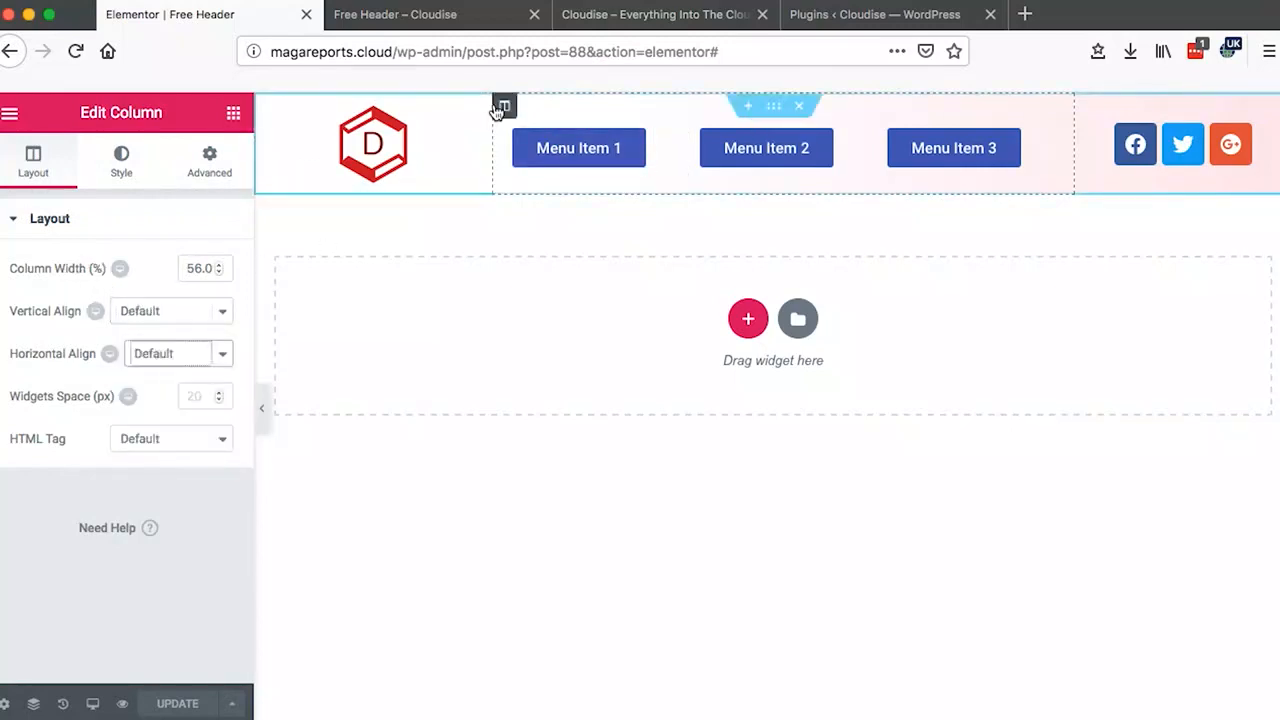
pyautogui.click(147, 315)
pyautogui.click(149, 343)
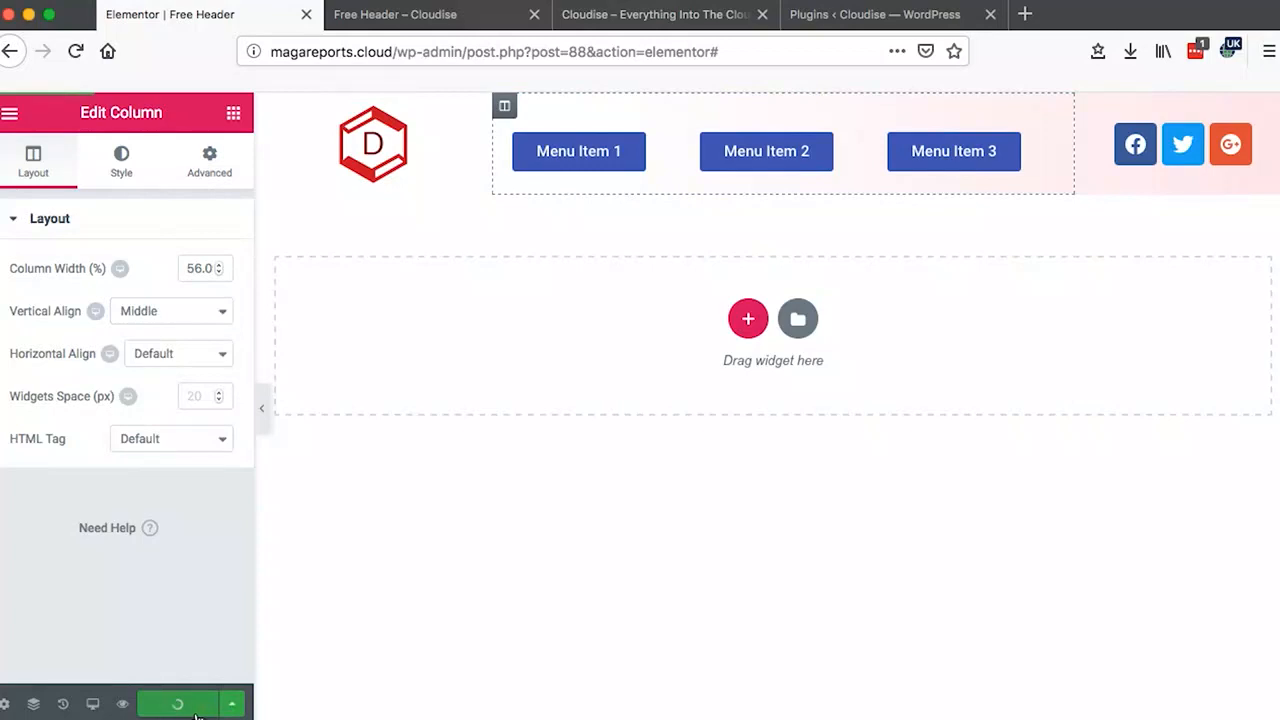
# - Check the header's button alignment in the preview, and exit the Elementor editor to the WordPress dashboard
pyautogui.click(414, 20)
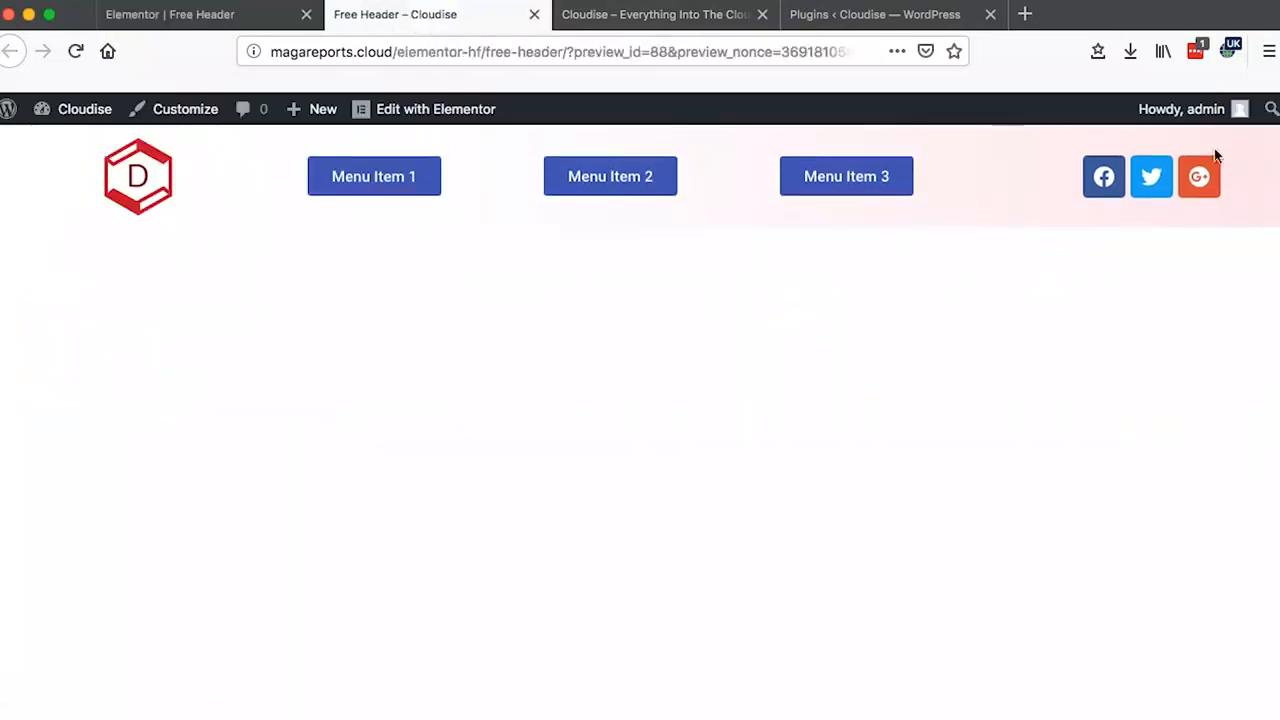
pyautogui.click(182, 17)
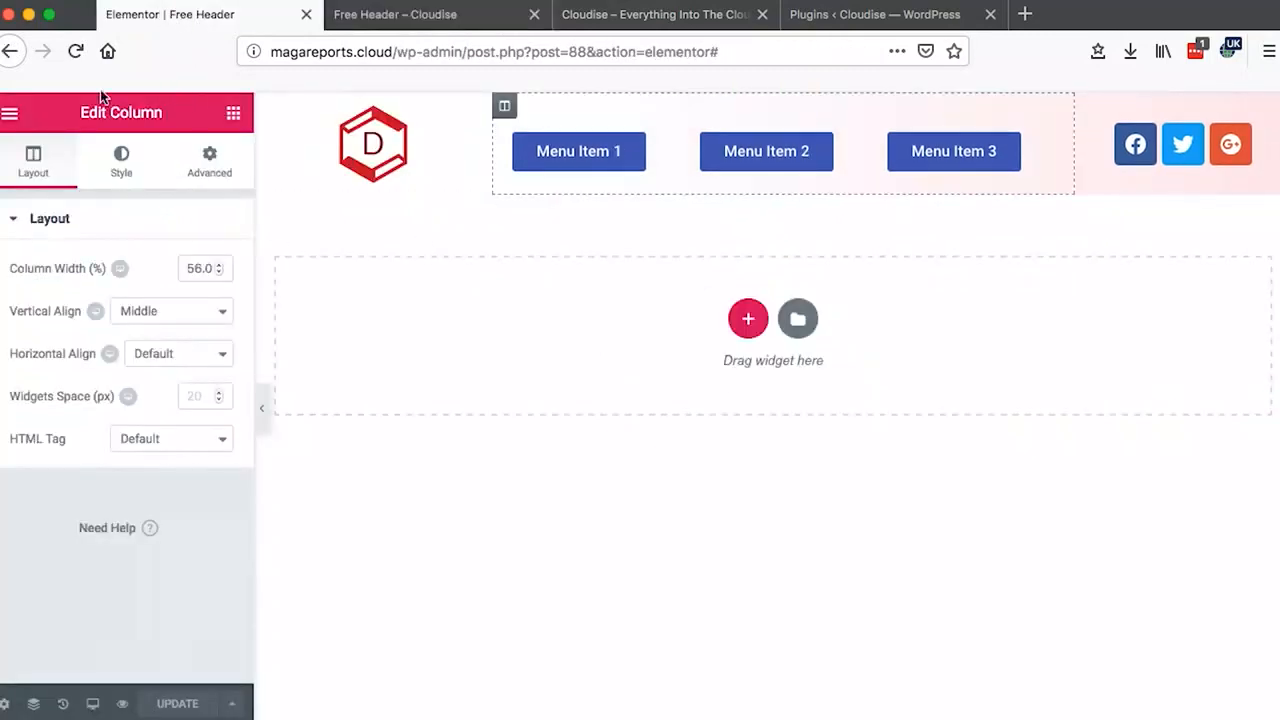
pyautogui.click(9, 116)
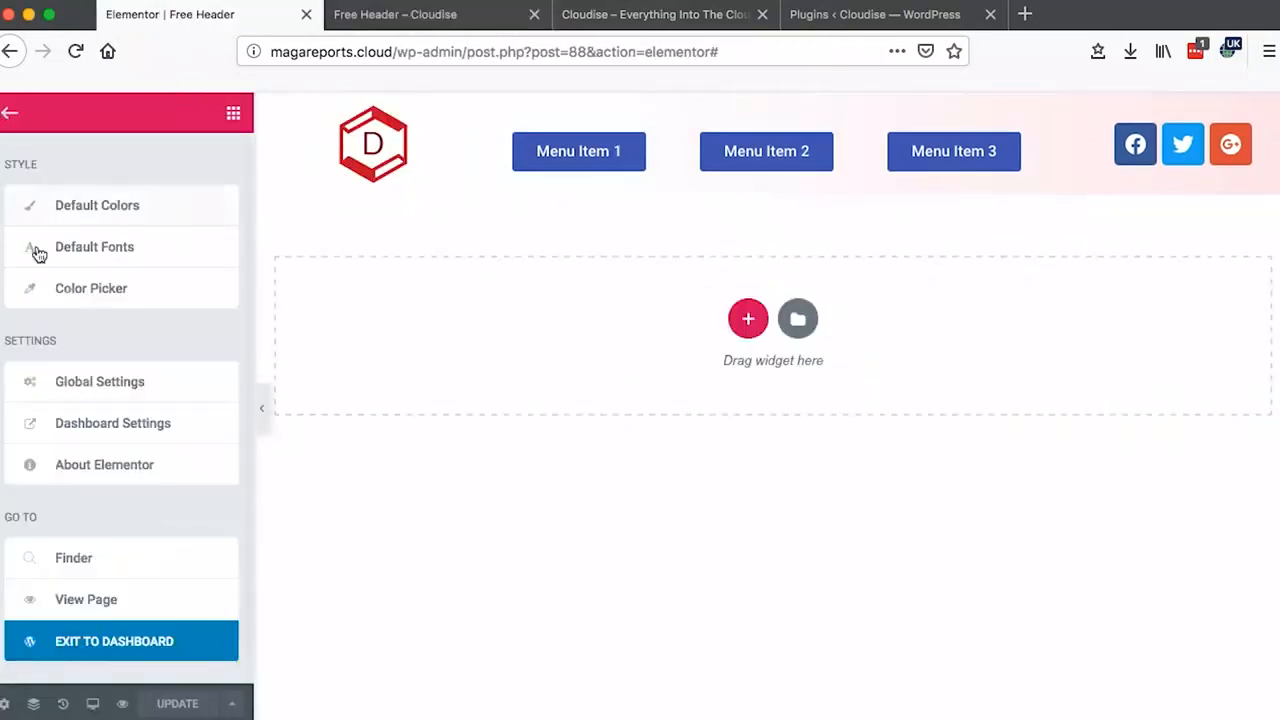
pyautogui.click(104, 636)
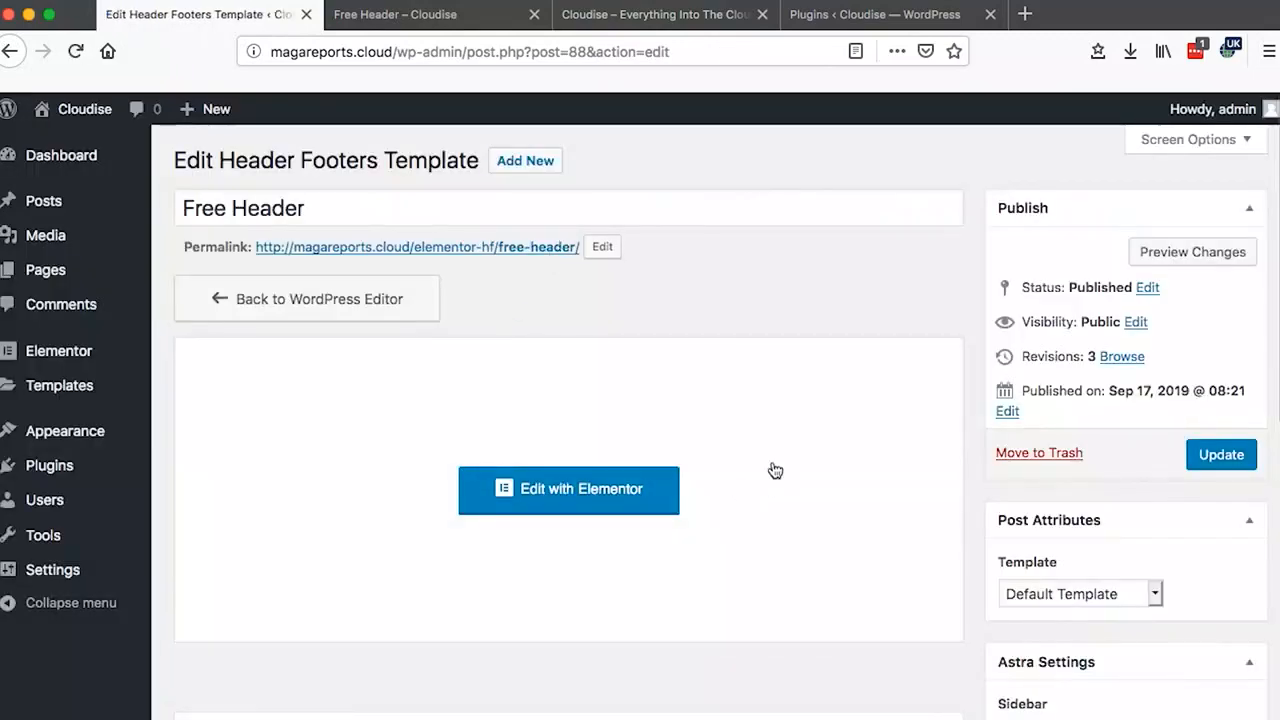
# - Add a new header-footer template titled "Free Footer", set its type to Footer and publish it
pyautogui.click(527, 166)
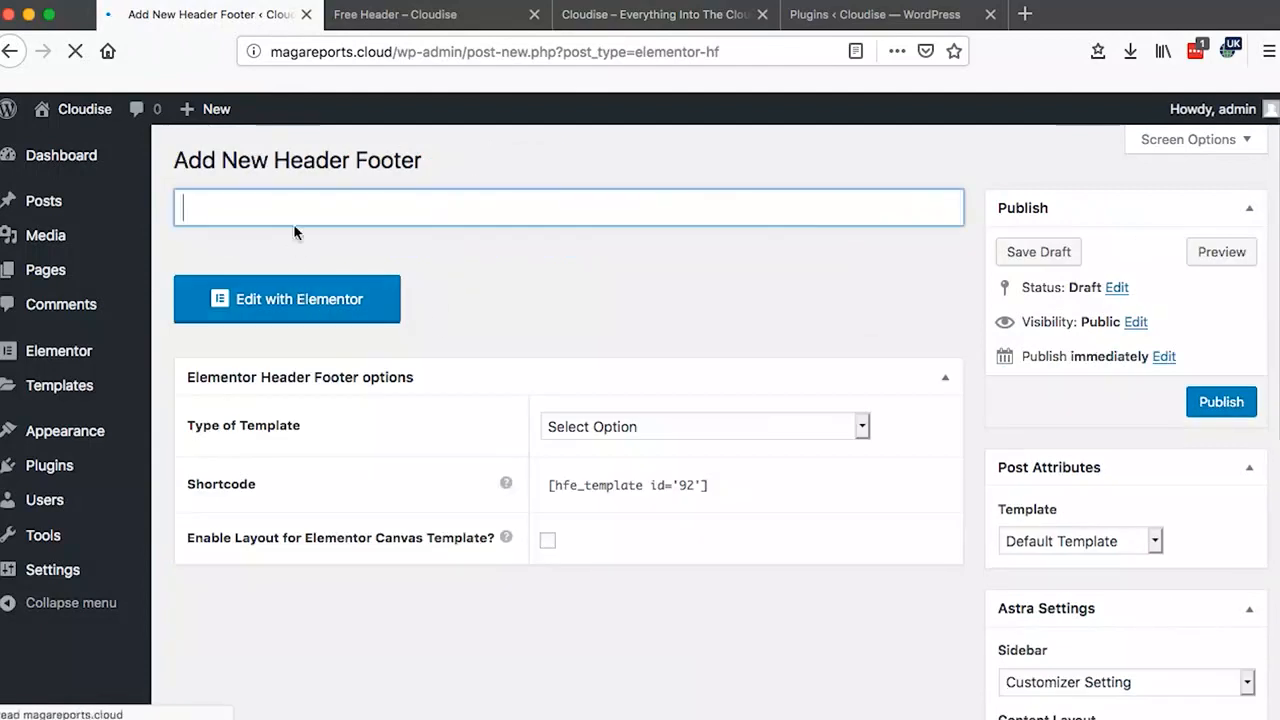
pyautogui.write('Free')
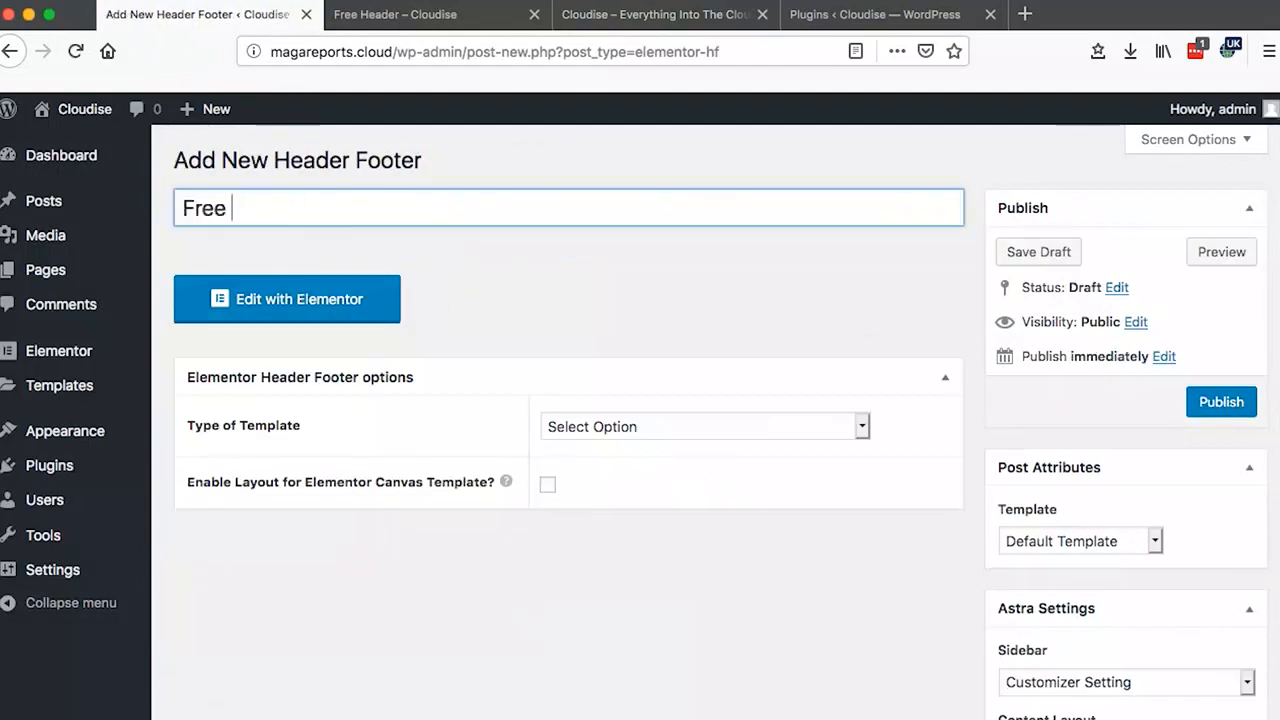
pyautogui.write(' Footer')
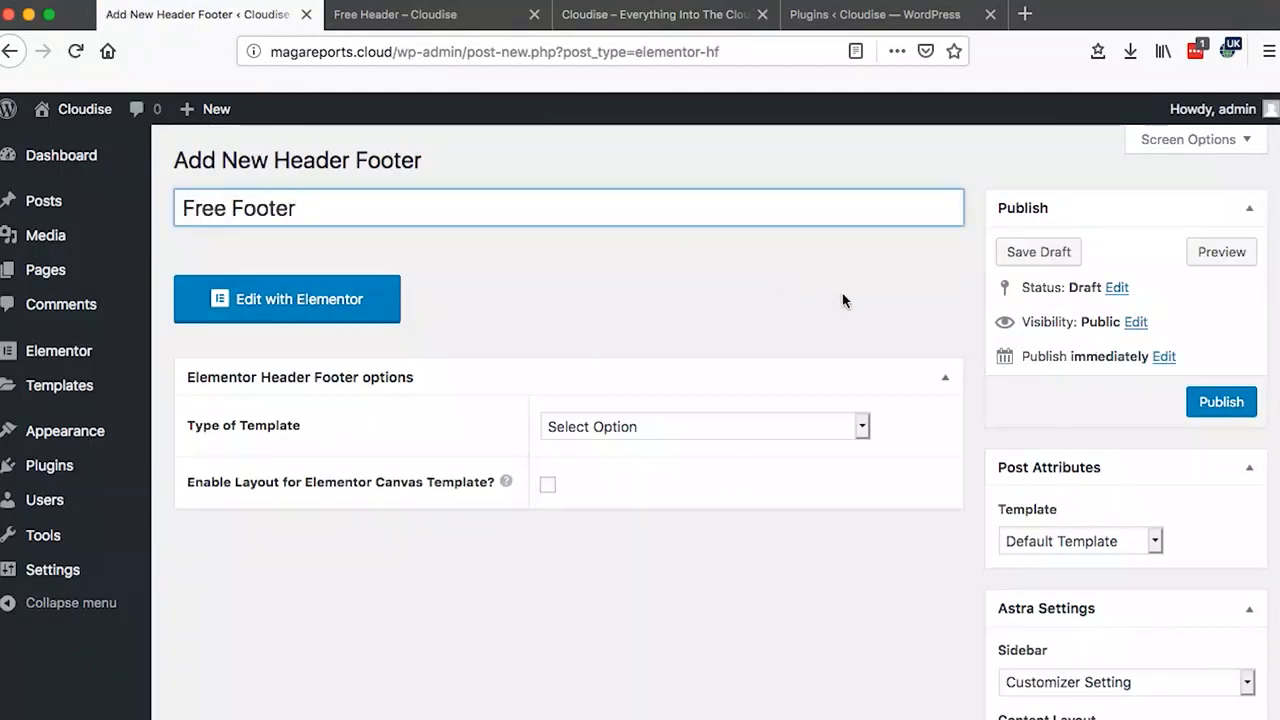
pyautogui.click(675, 424)
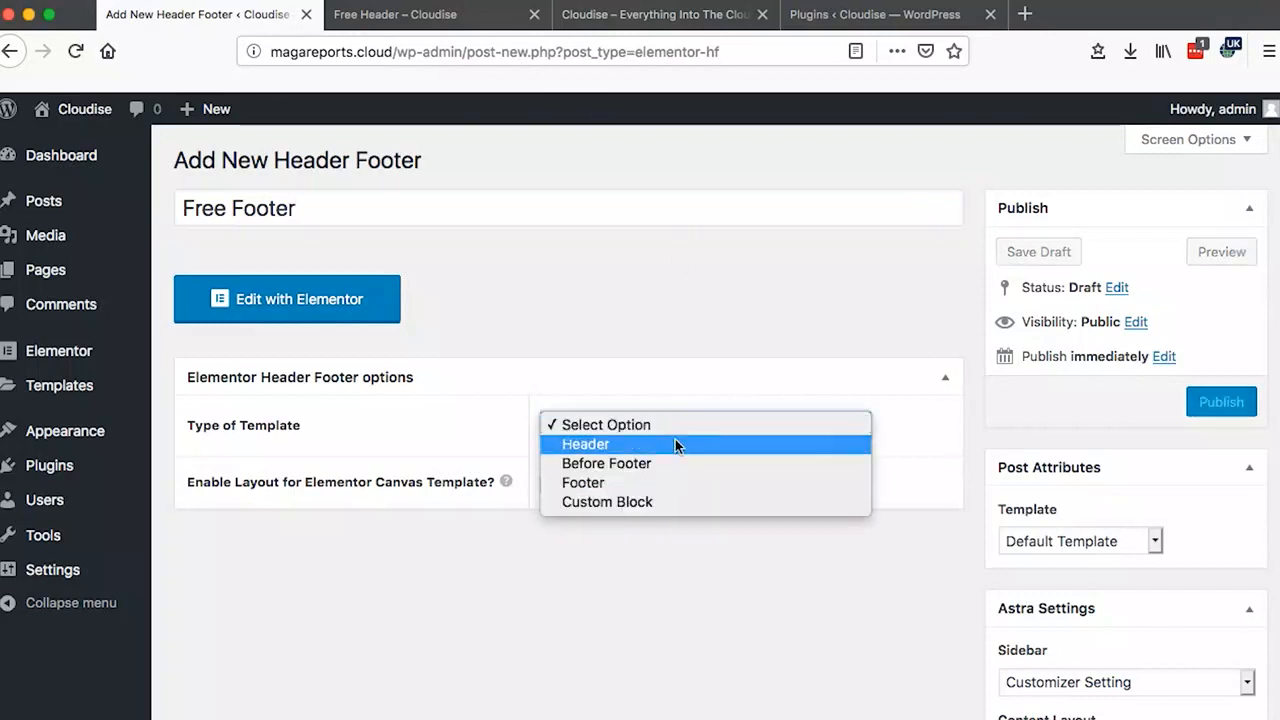
pyautogui.click(669, 483)
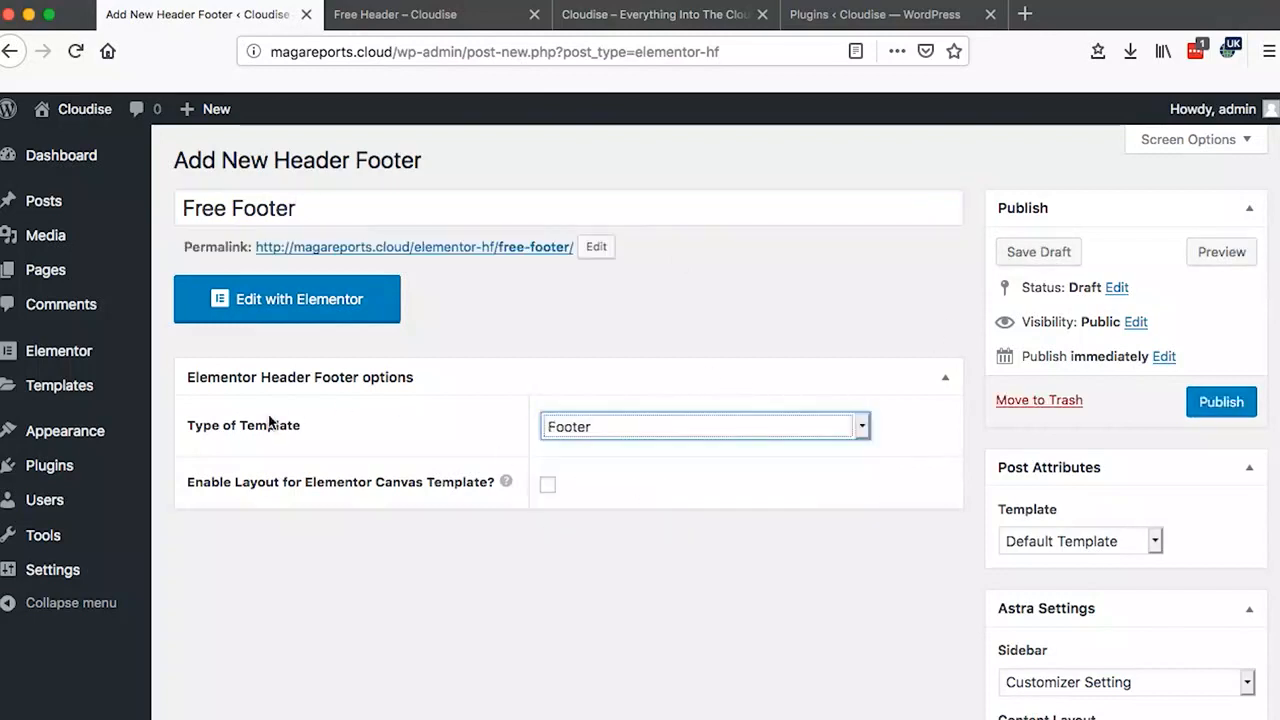
pyautogui.click(1216, 403)
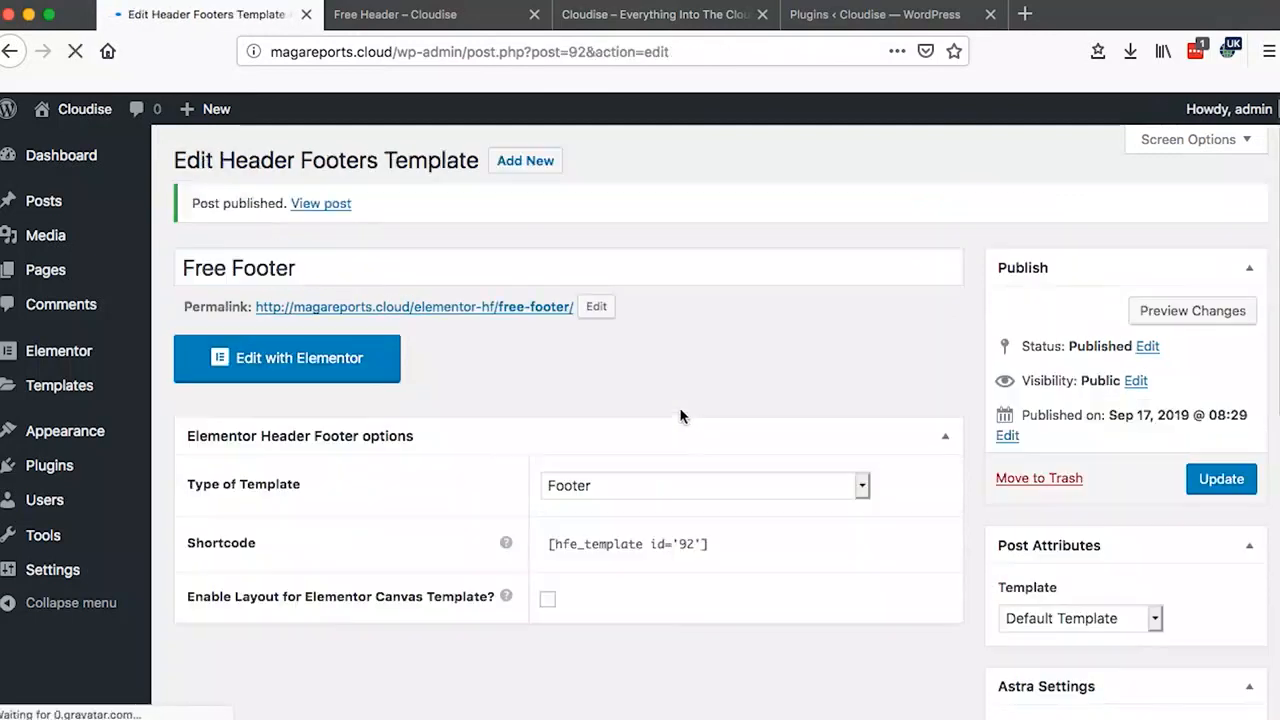
# - Open the Free Footer template in Elementor and insert the black Subscription Options block with social icons from the block library
pyautogui.click(305, 359)
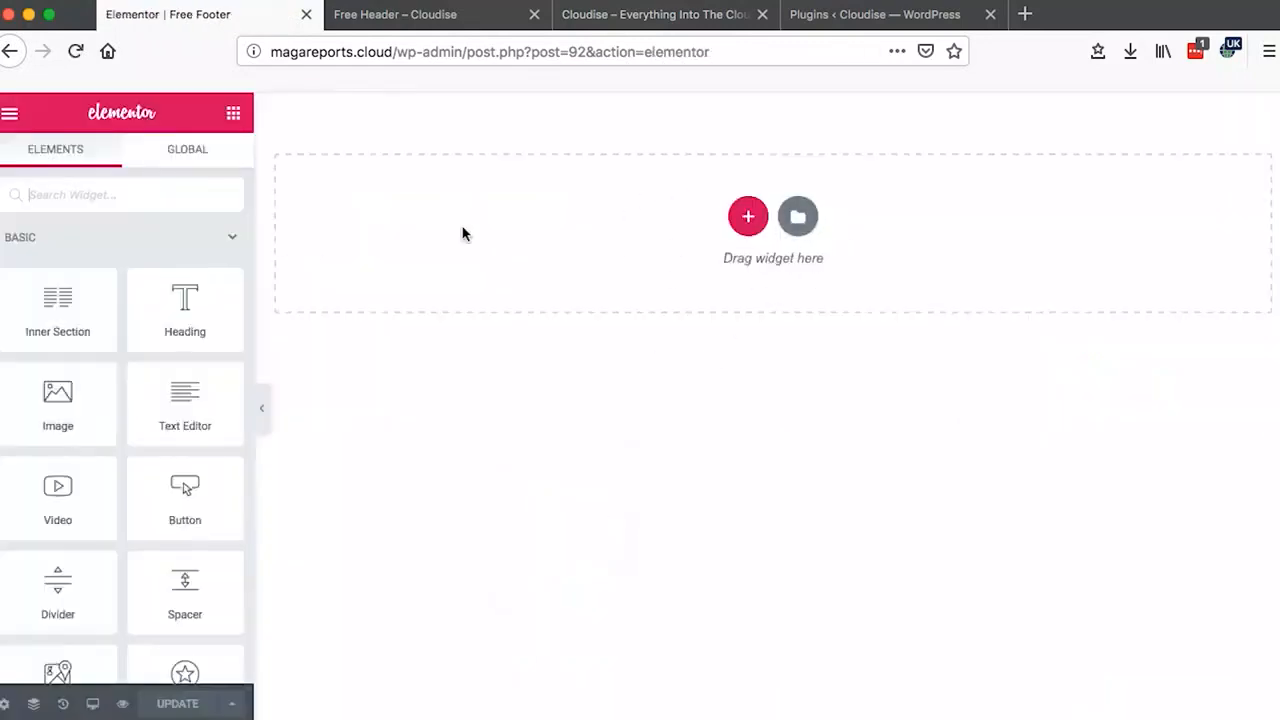
pyautogui.click(798, 216)
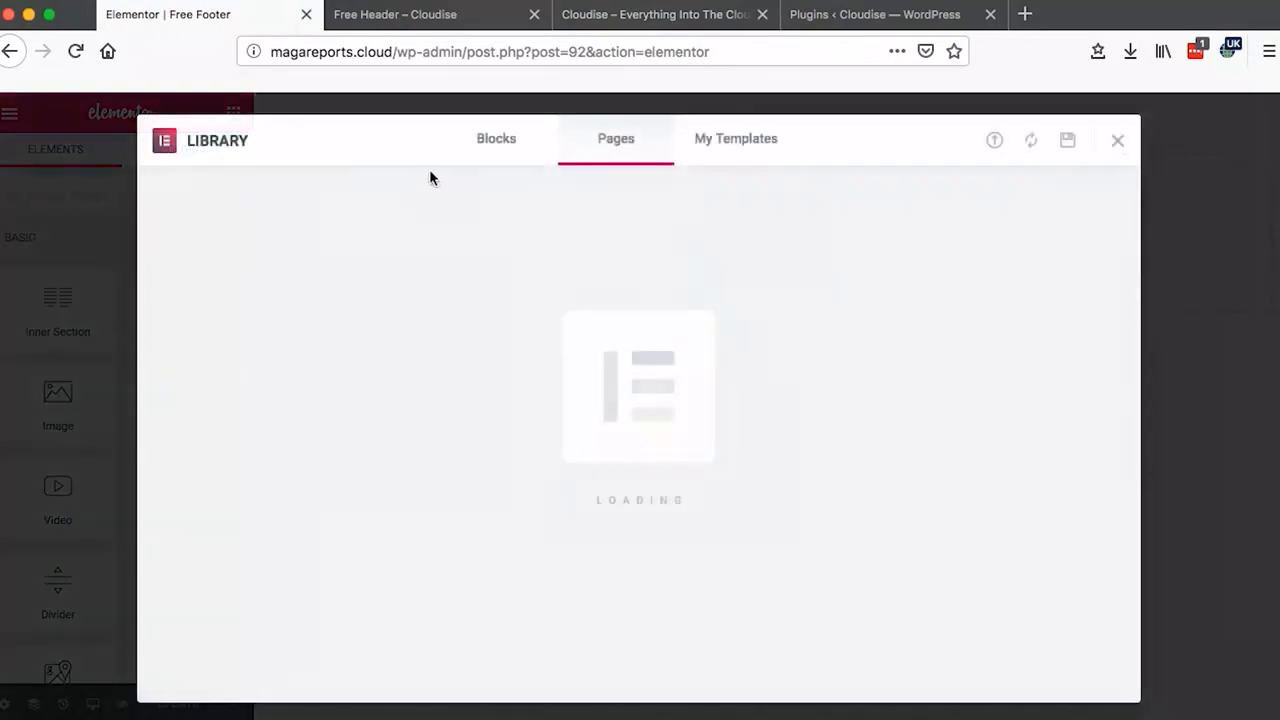
pyautogui.click(483, 145)
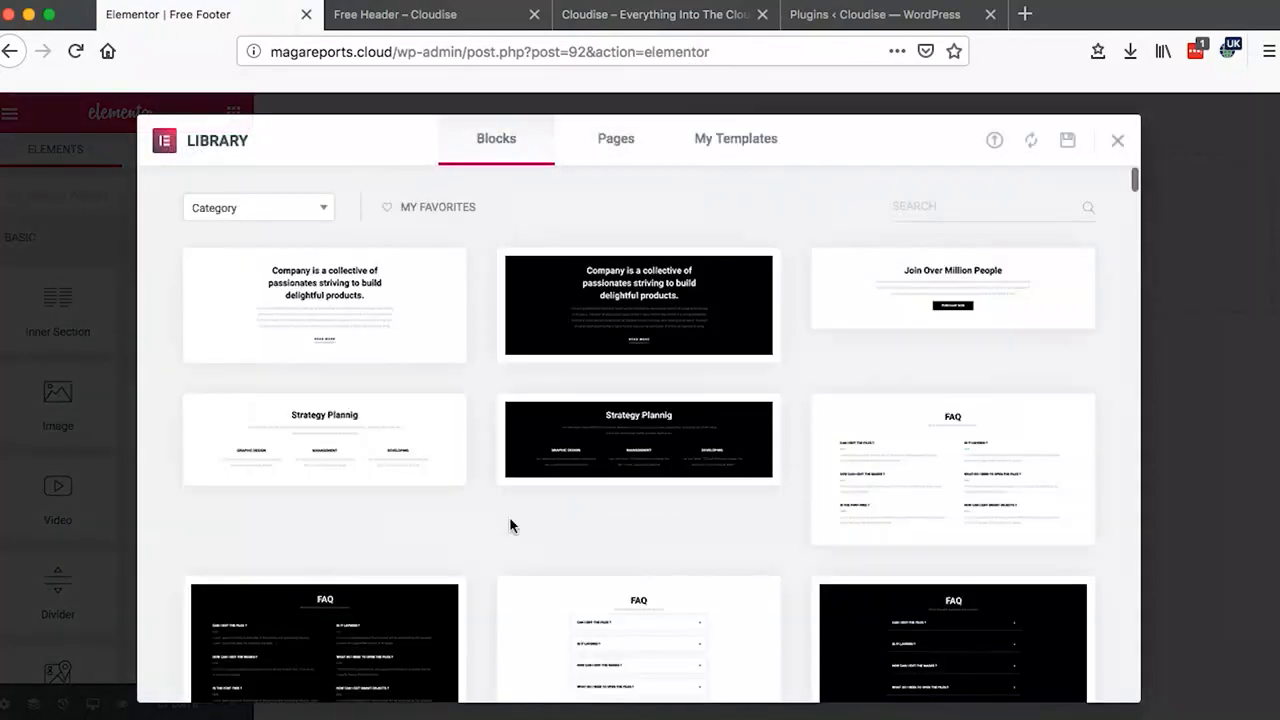
pyautogui.scroll(-15, 510, 522)
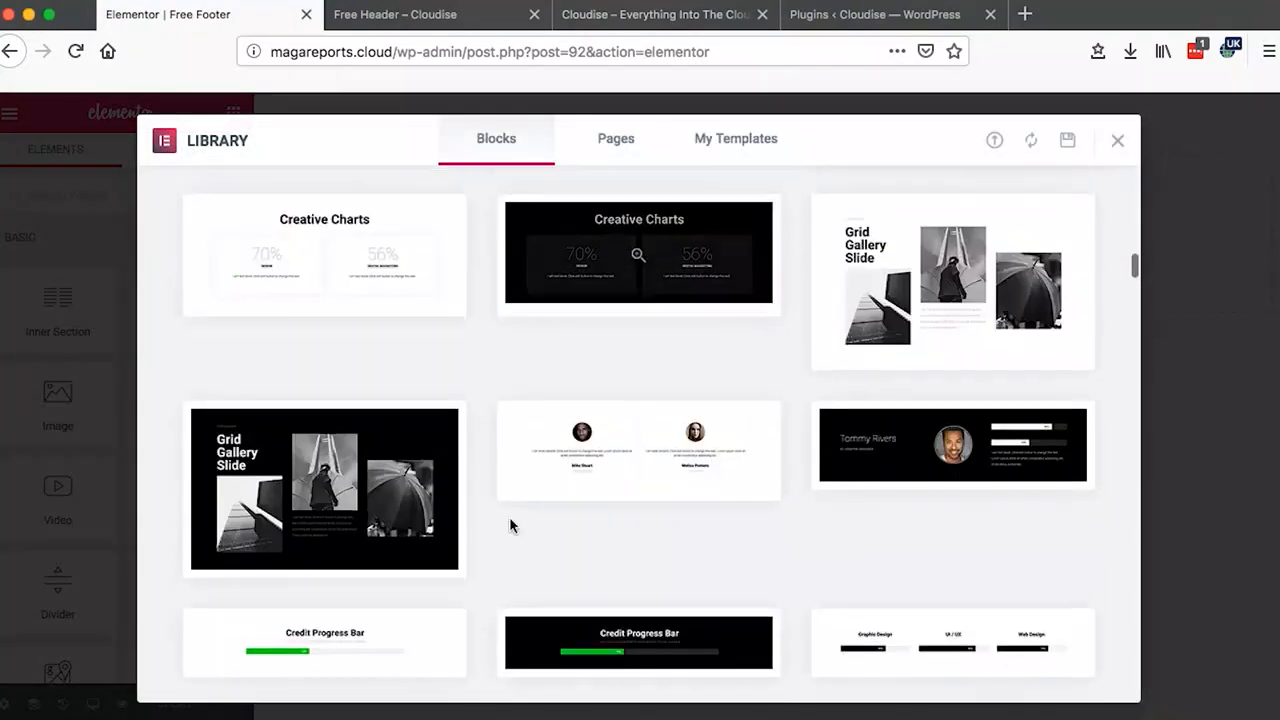
pyautogui.scroll(-12, 509, 525)
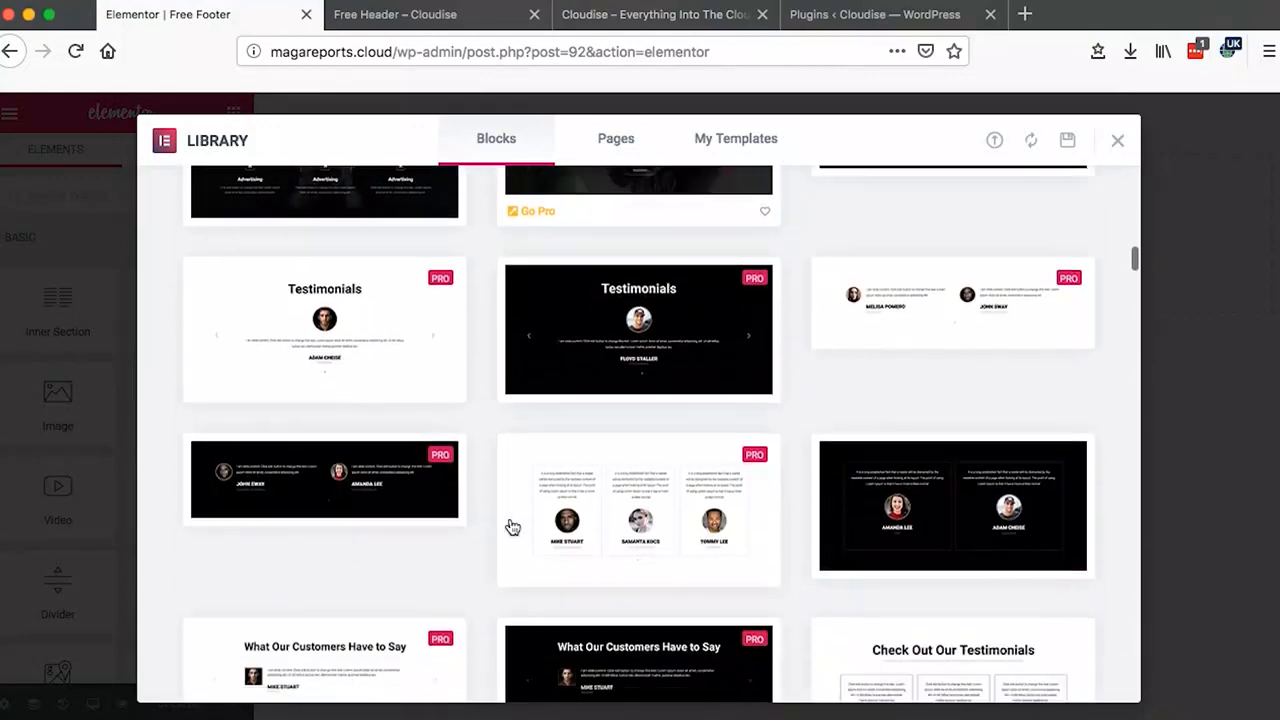
pyautogui.scroll(-12, 510, 526)
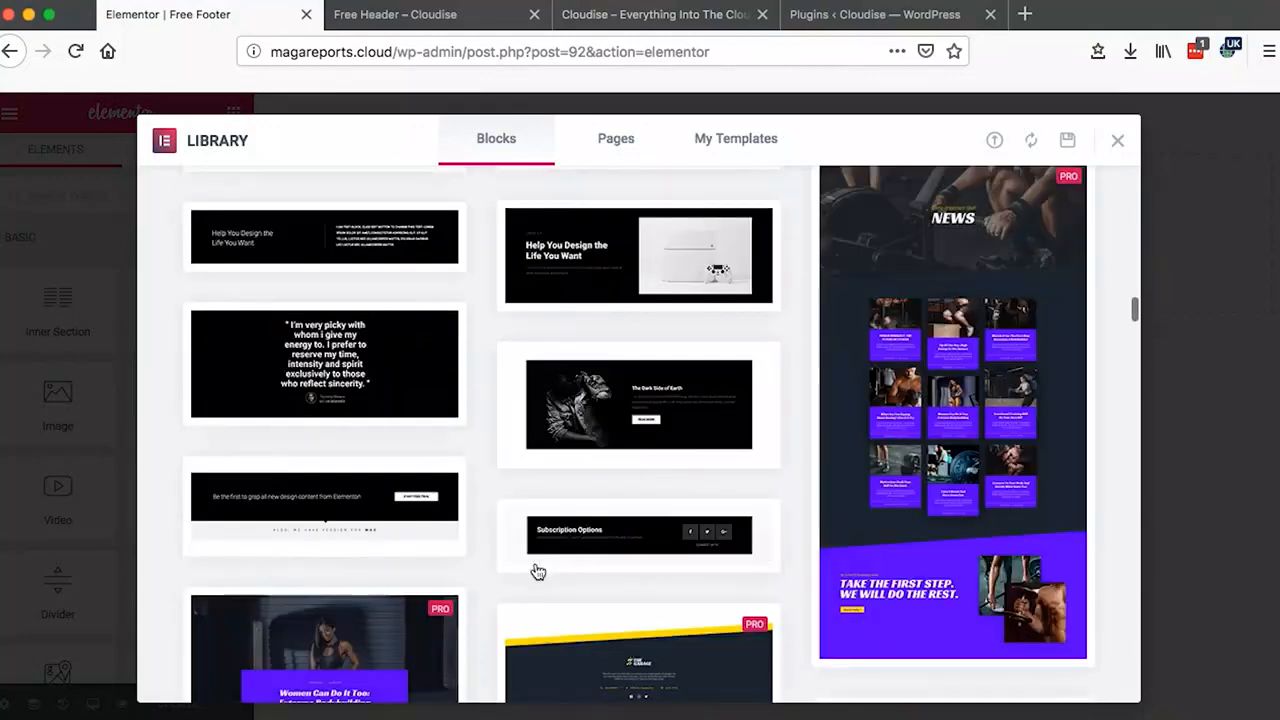
pyautogui.click(533, 561)
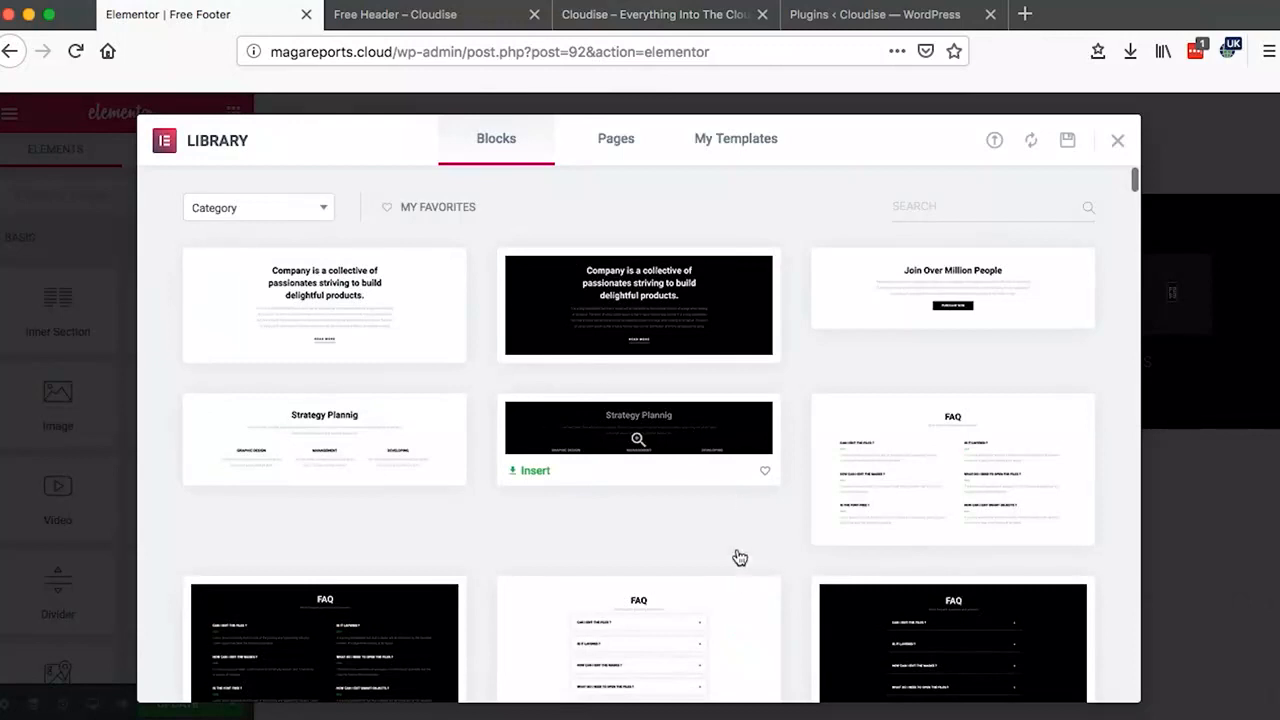
# - Insert the two-row client logo grid block from the library and move its first row above the Subscription Options section
pyautogui.scroll(-1, 740, 557)
pyautogui.scroll(-15, 738, 557)
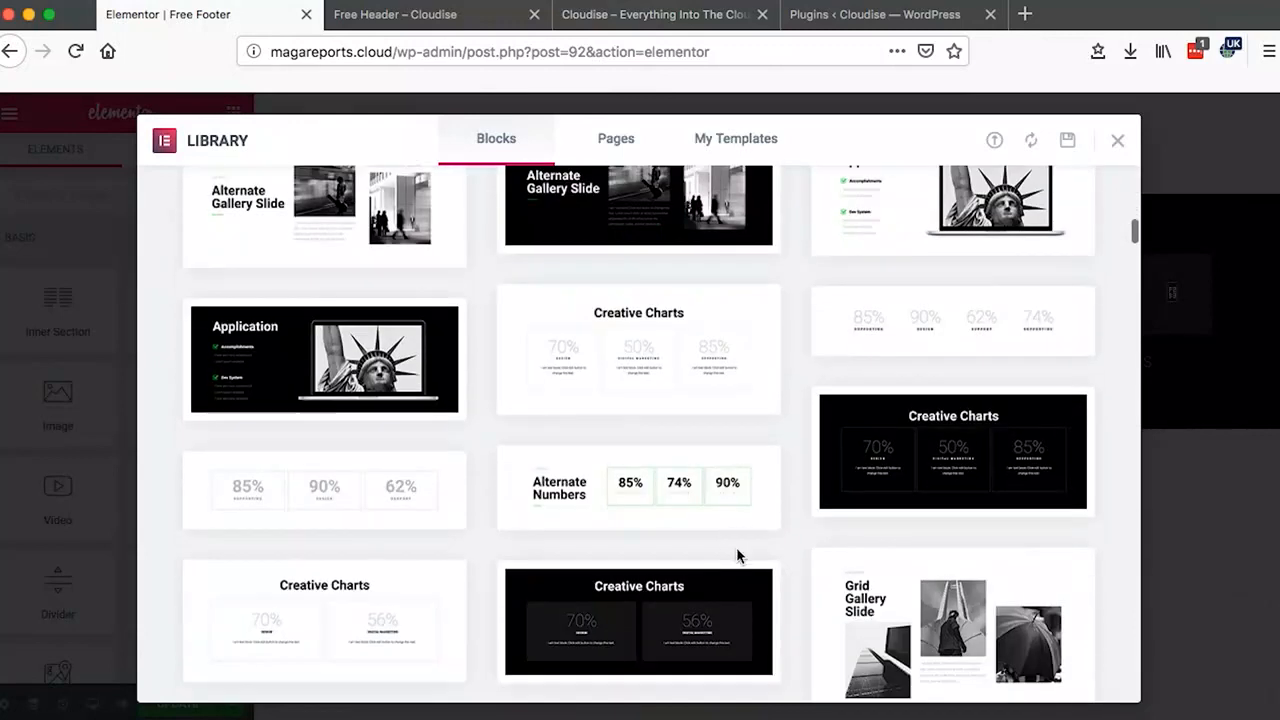
pyautogui.scroll(-15, 737, 556)
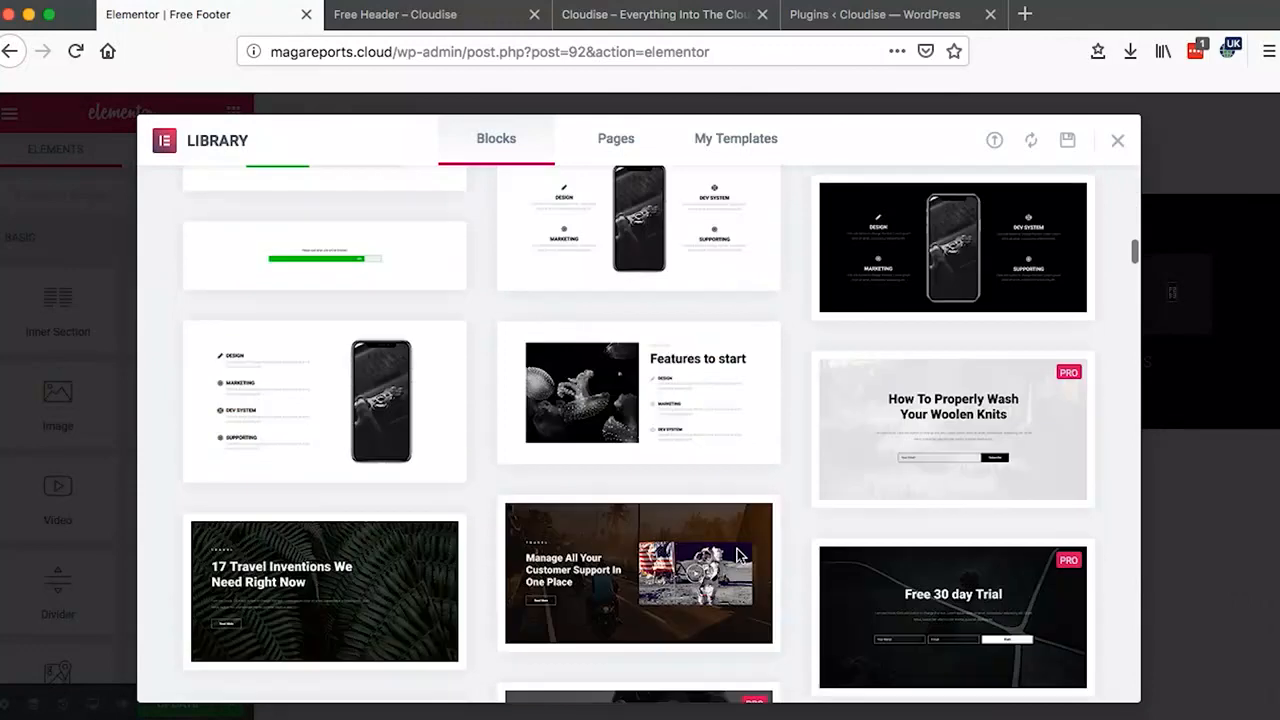
pyautogui.scroll(-15, 739, 557)
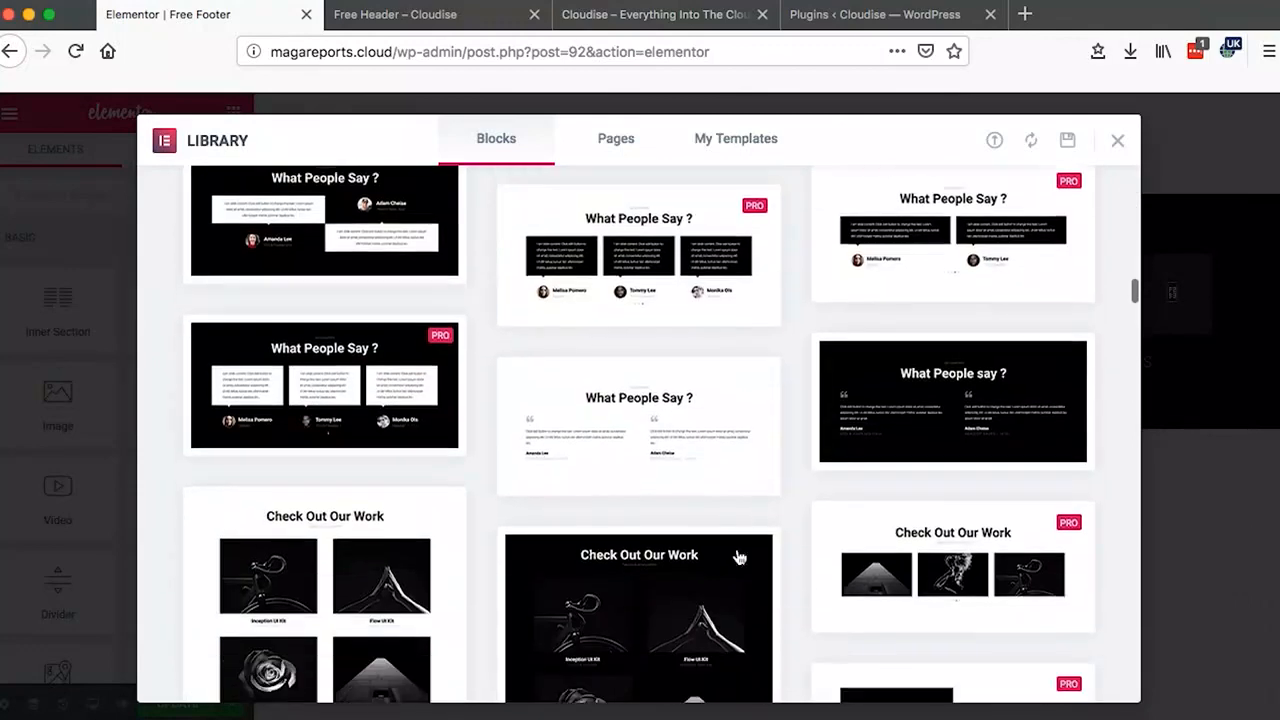
pyautogui.scroll(-15, 737, 552)
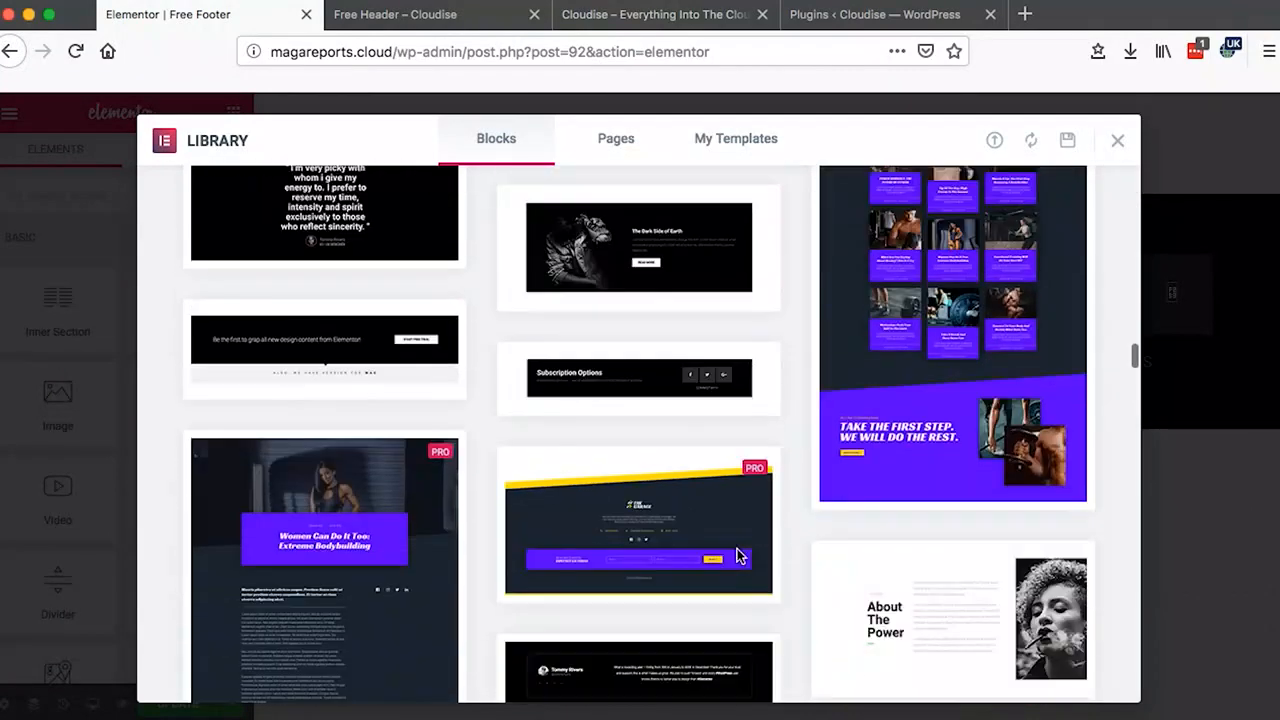
pyautogui.scroll(-15, 739, 557)
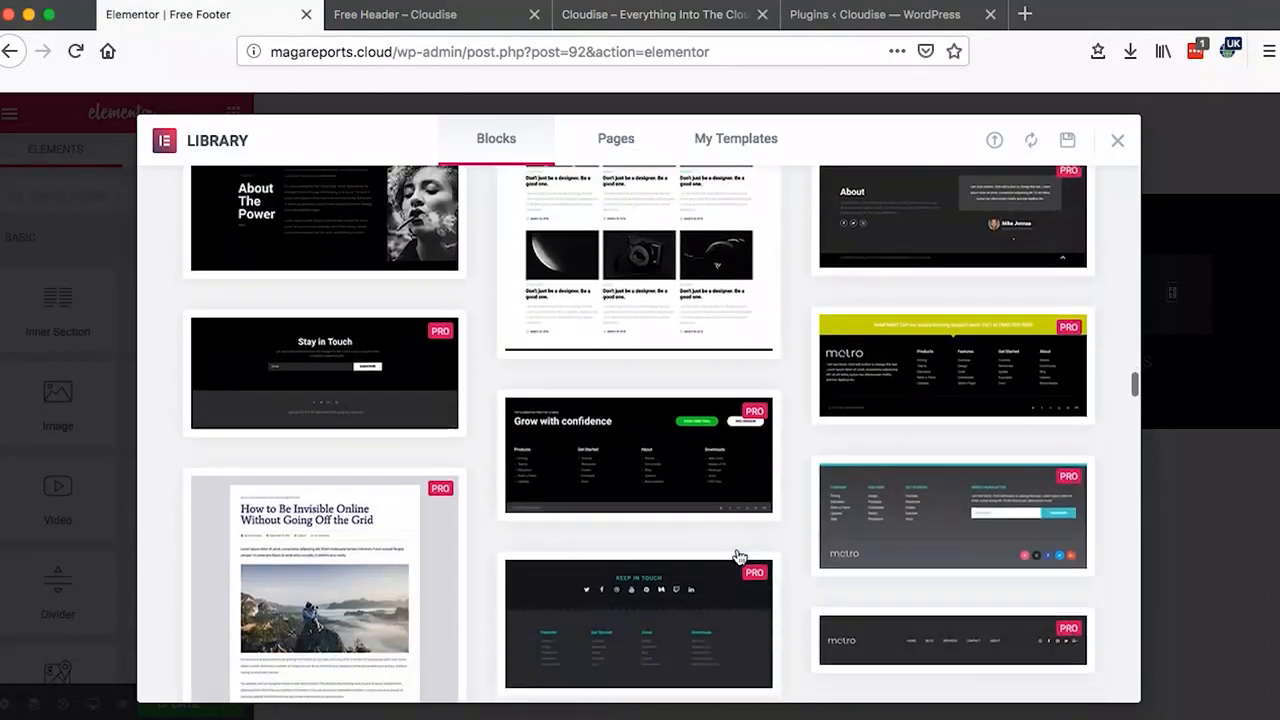
pyautogui.scroll(-15, 739, 557)
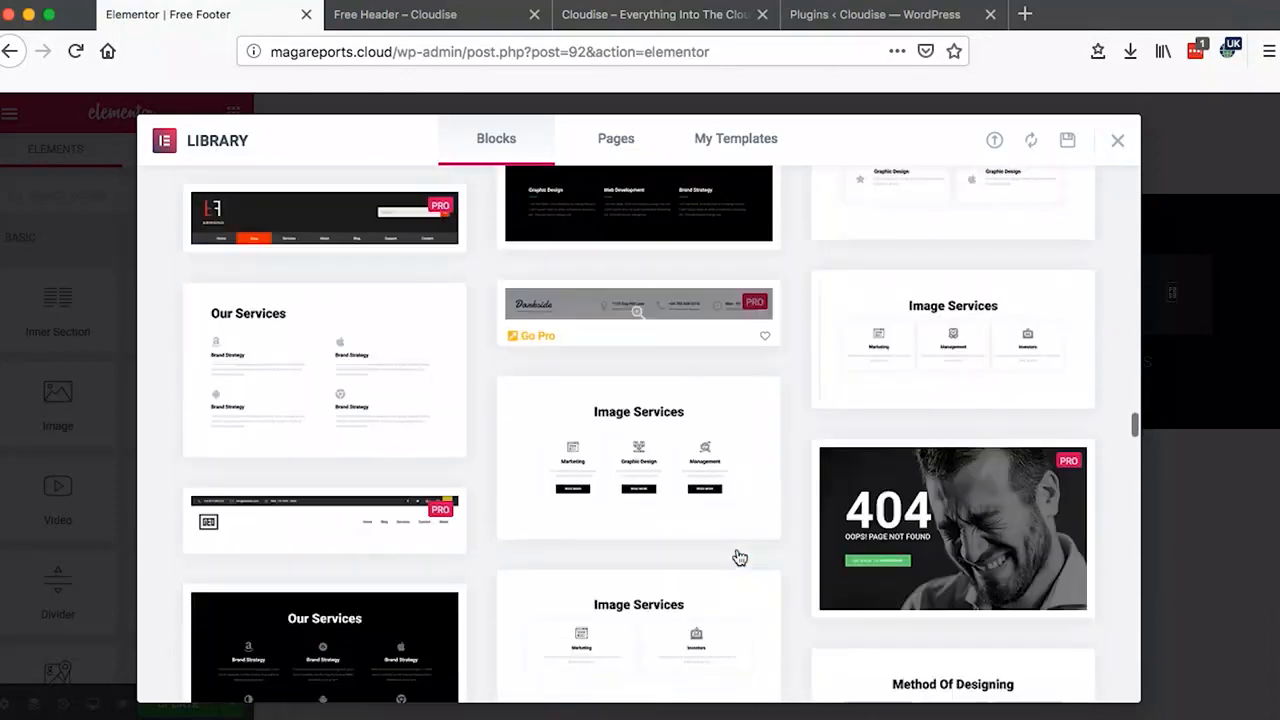
pyautogui.click(846, 468)
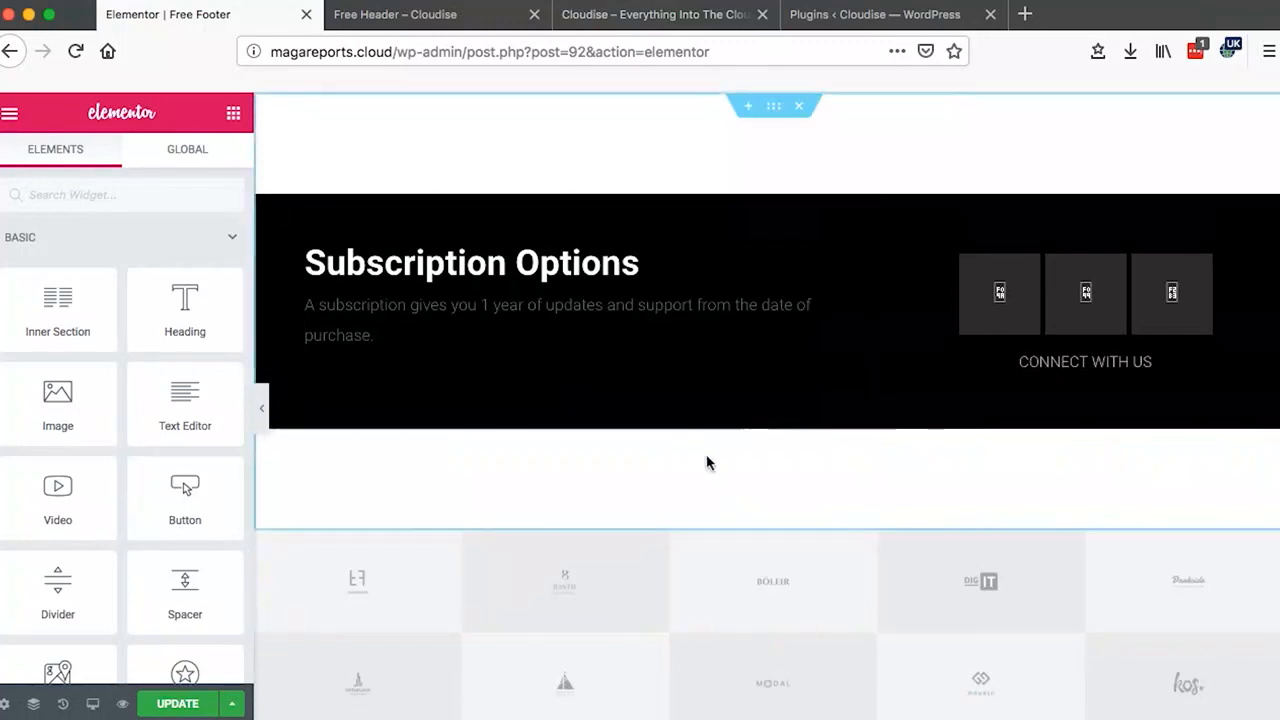
pyautogui.moveTo(771, 518); pyautogui.dragTo(794, 100)
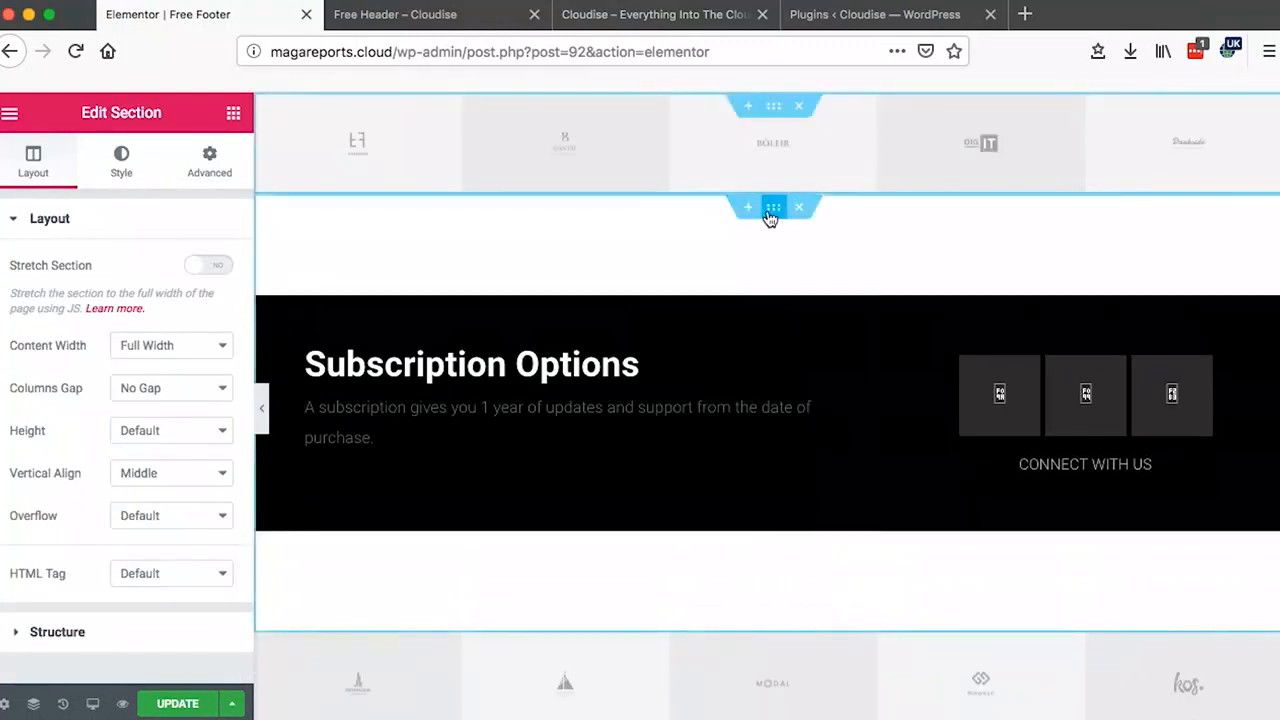
# - Set the Subscription Options section's top and bottom padding to 0 and move the remaining logo row to the top of the footer
pyautogui.click(768, 220)
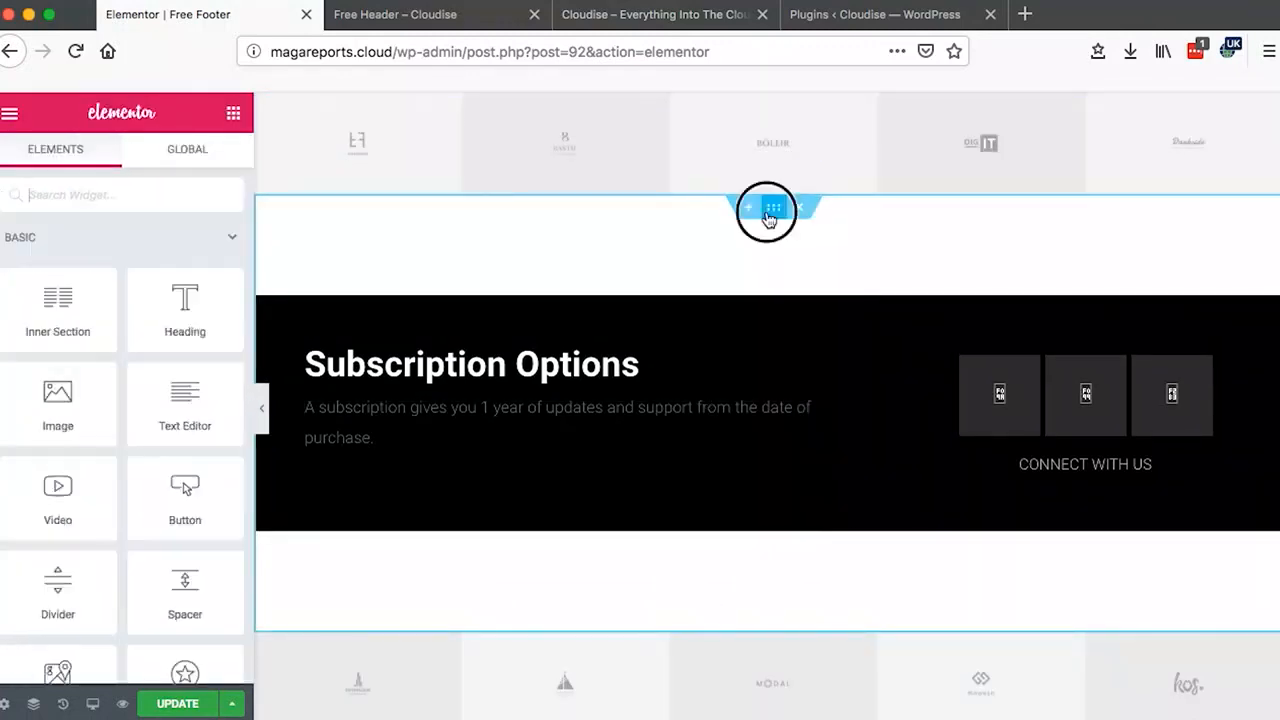
pyautogui.click(200, 162)
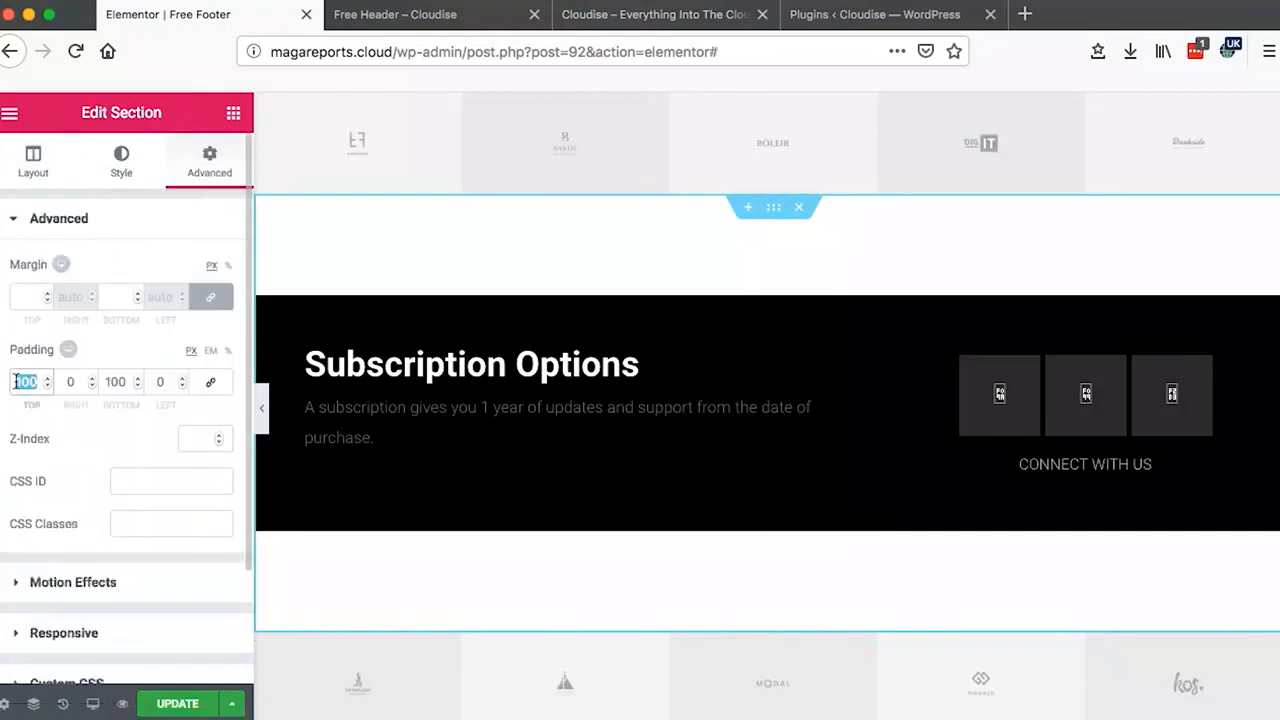
pyautogui.write('0')
pyautogui.click(125, 383)
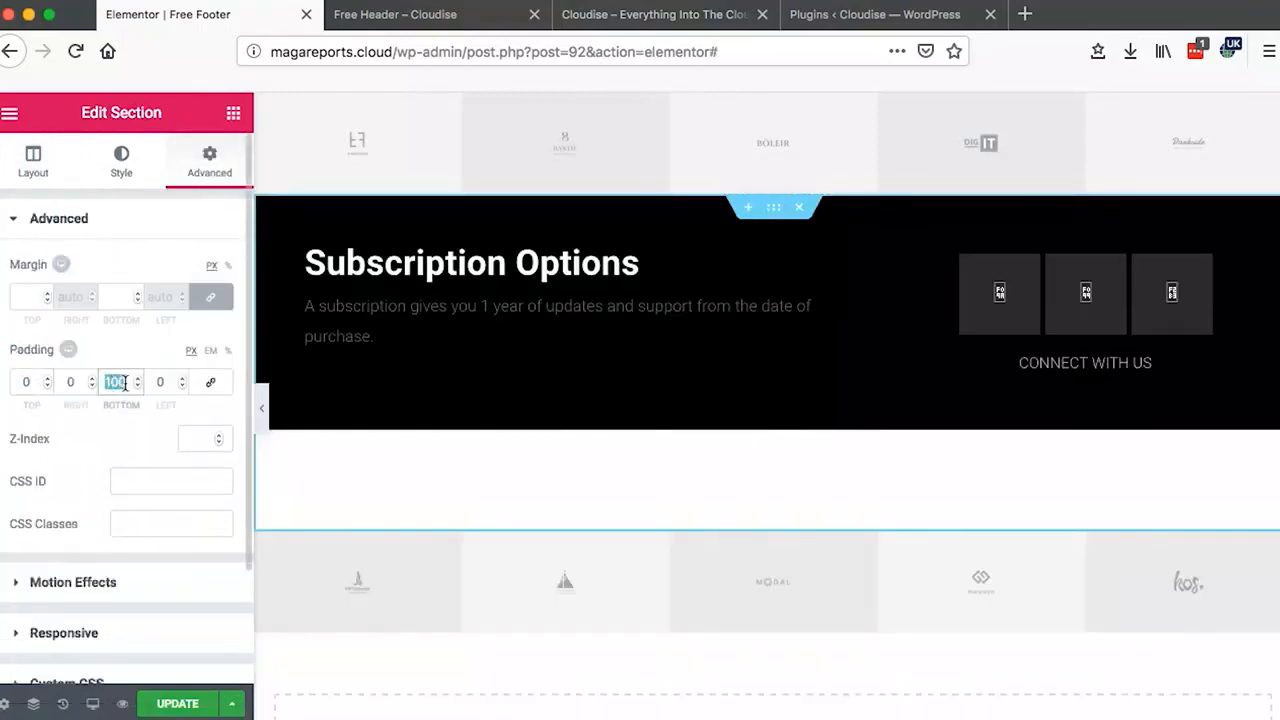
pyautogui.write('0')
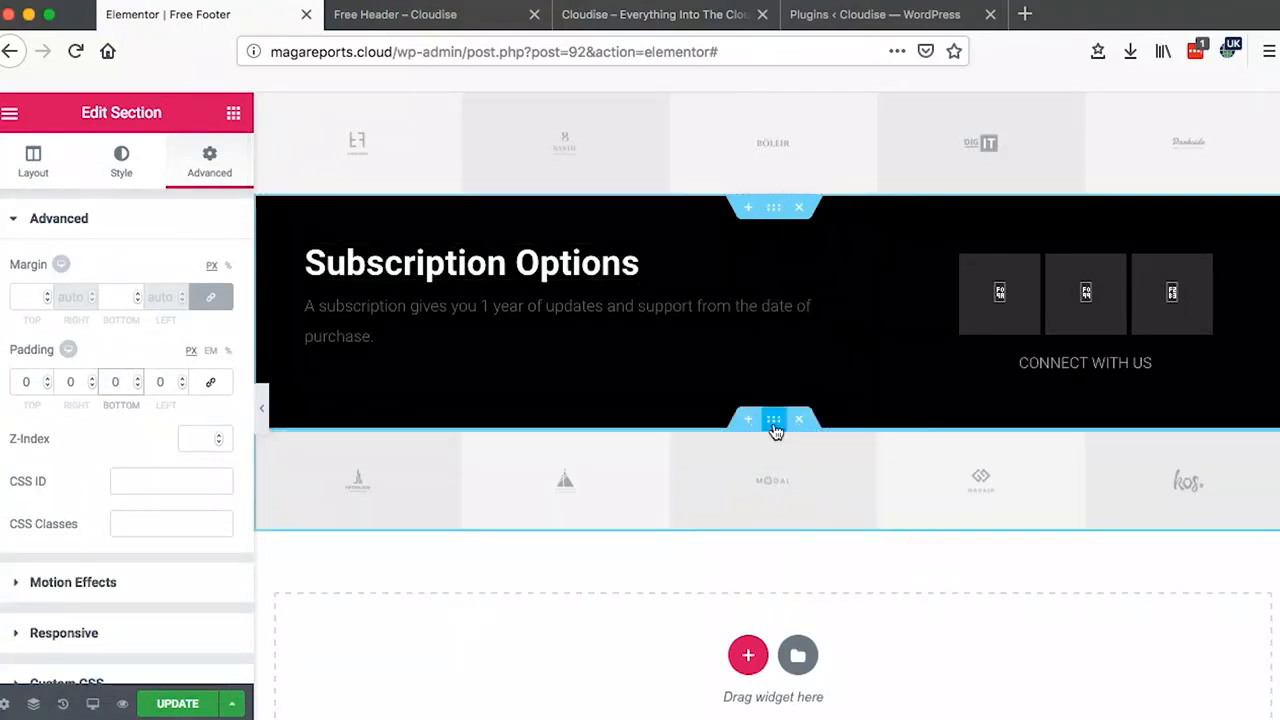
pyautogui.moveTo(775, 425); pyautogui.dragTo(776, 77)
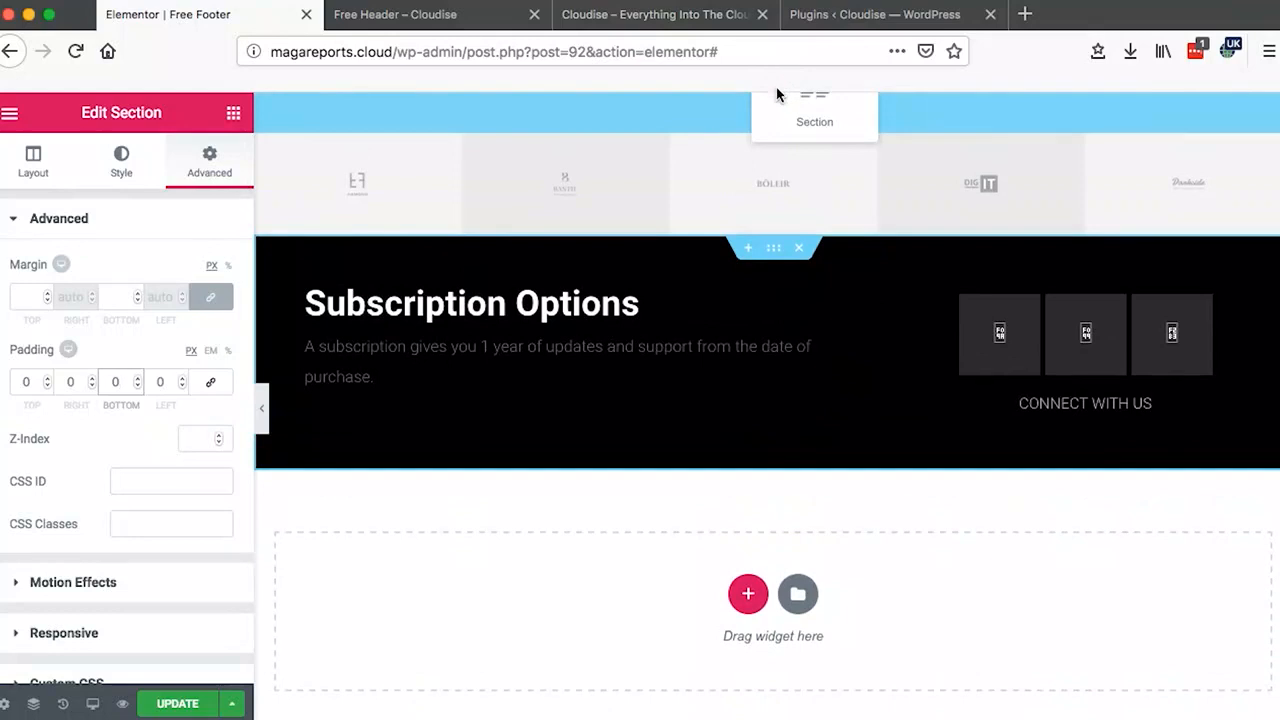
pyautogui.moveTo(777, 122); pyautogui.dragTo(776, 124)
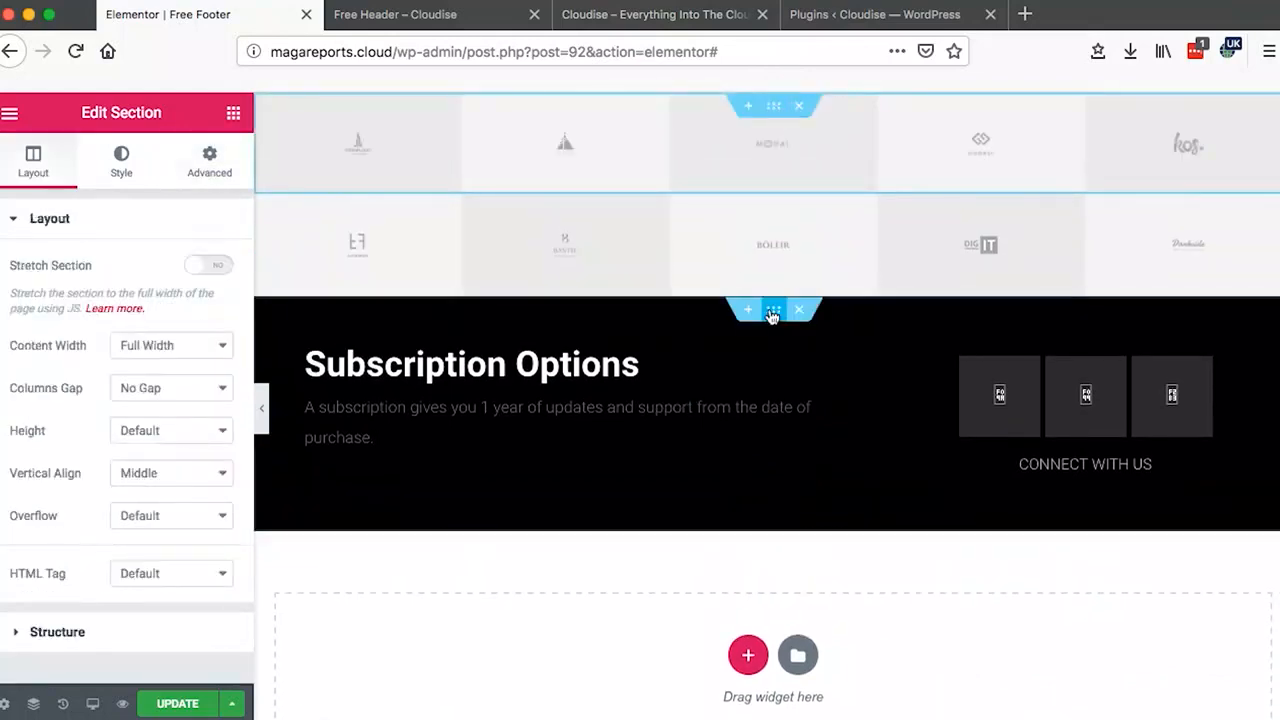
# - Set the content width of the Subscription Options section to Full Width
pyautogui.click(773, 316)
pyautogui.click(33, 160)
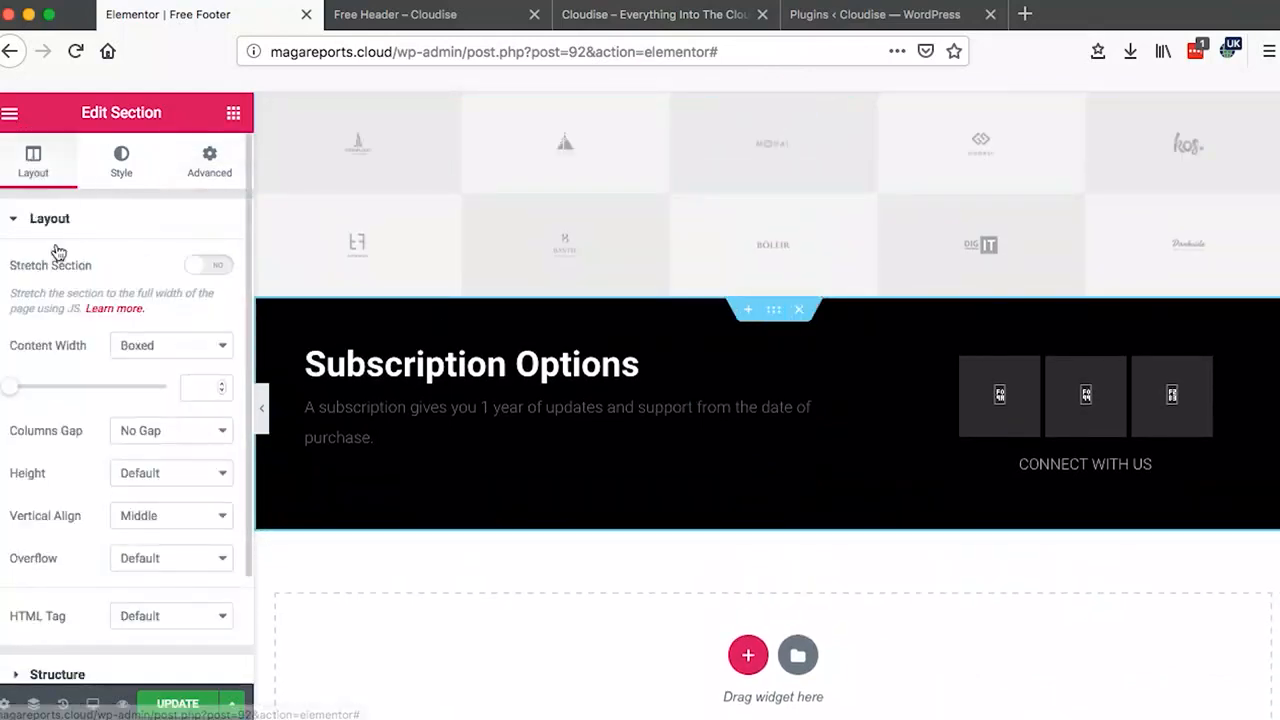
pyautogui.click(157, 350)
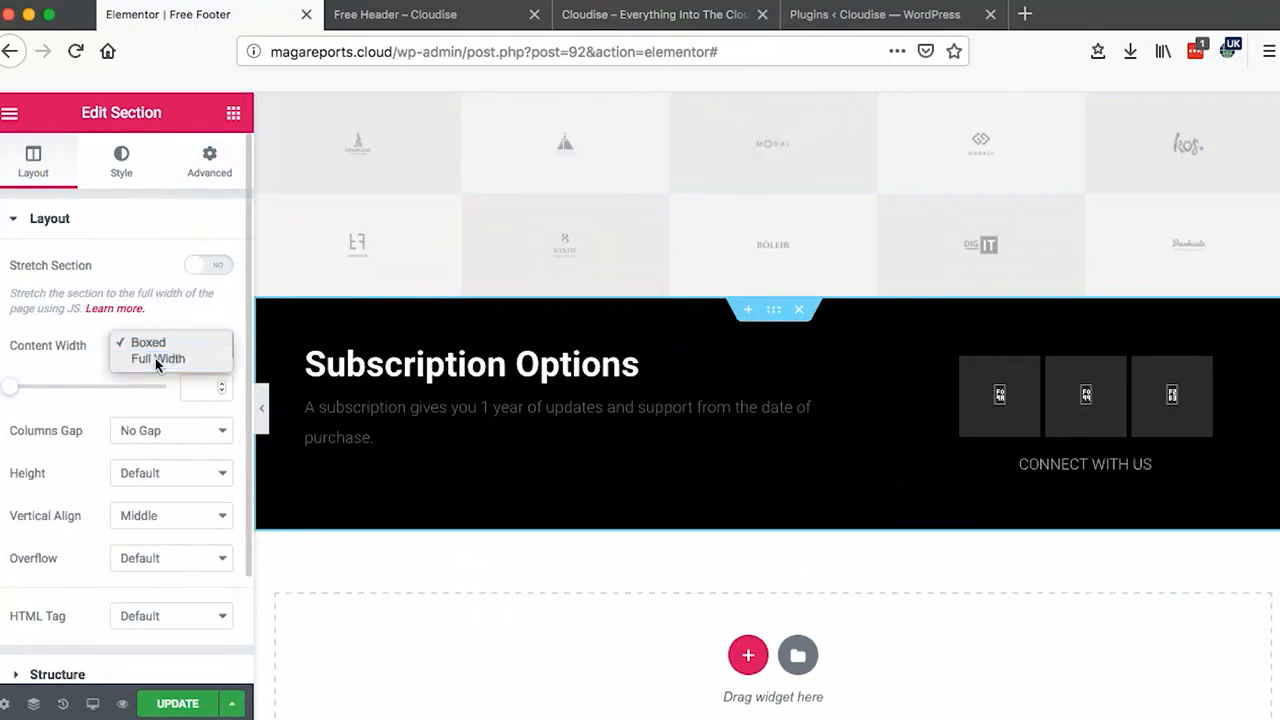
pyautogui.click(155, 358)
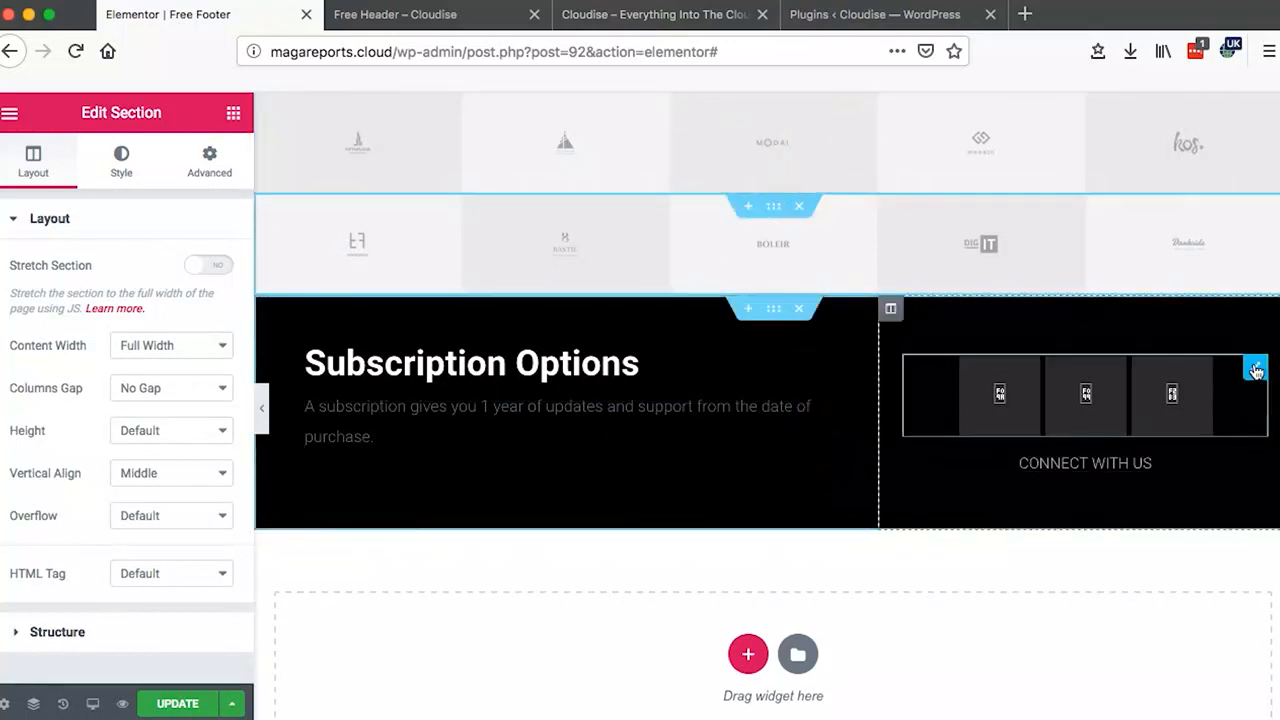
# - Look at the settings of the footer's social icons and return to the list of available widgets
pyautogui.click(1250, 370)
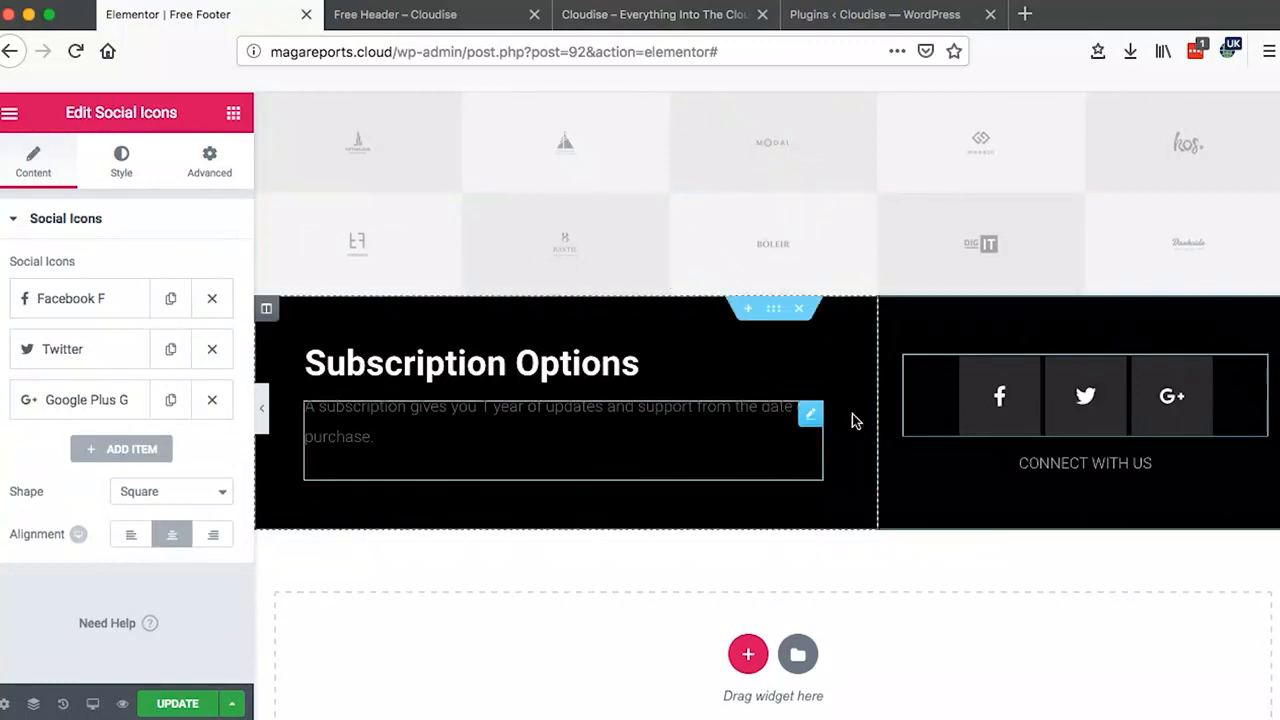
pyautogui.click(223, 142)
pyautogui.click(233, 113)
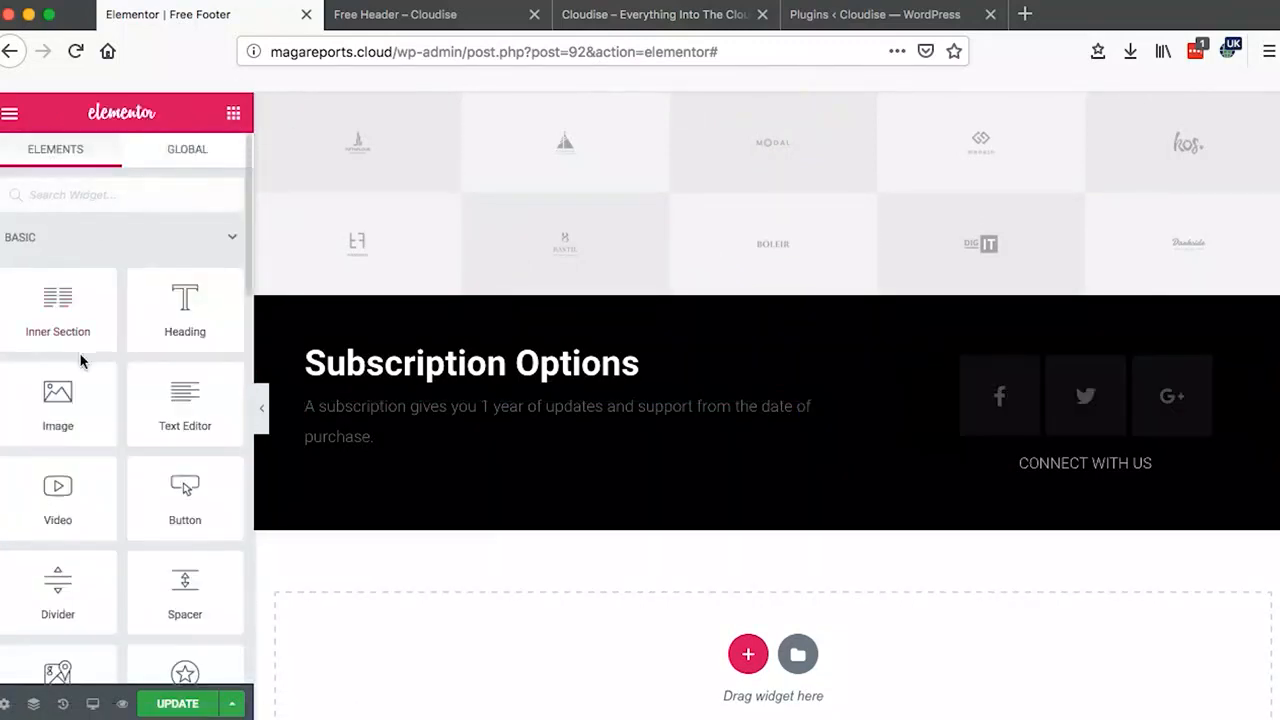
pyautogui.moveTo(63, 442); pyautogui.dragTo(63, 360)
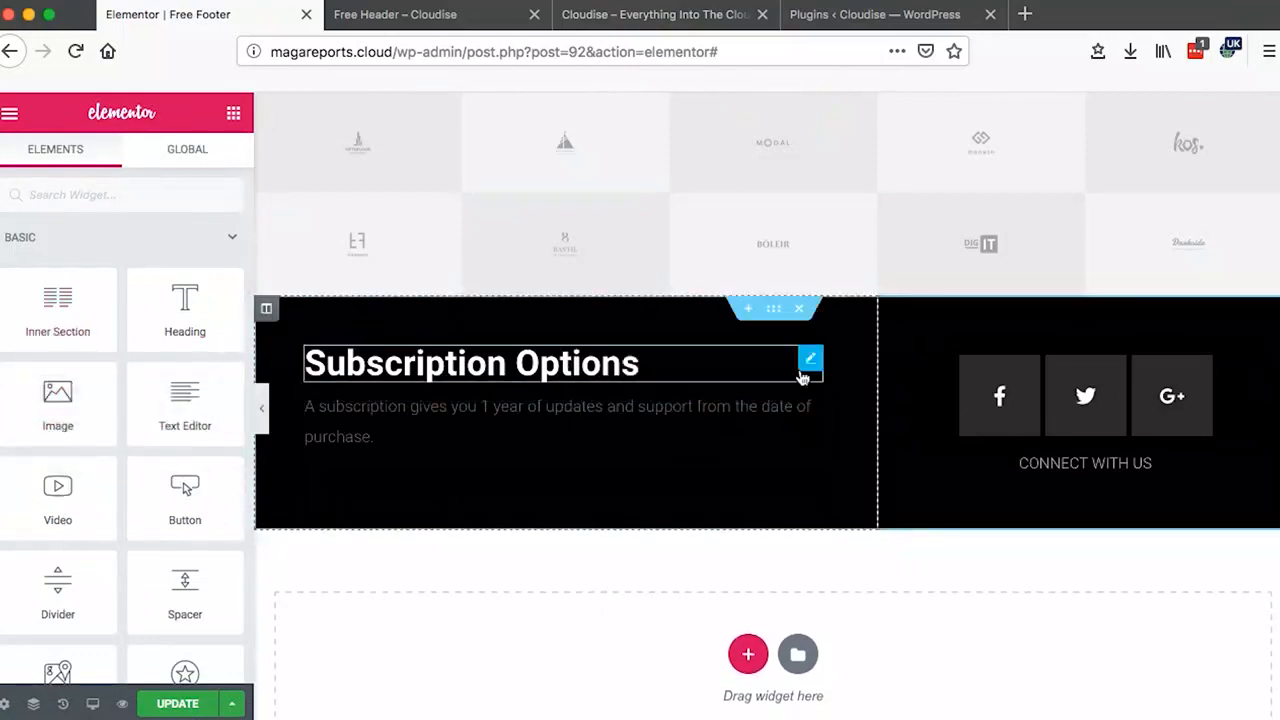
# - Set the text color of the Subscription Options heading to blue, #4054b2
pyautogui.click(808, 360)
pyautogui.click(210, 268)
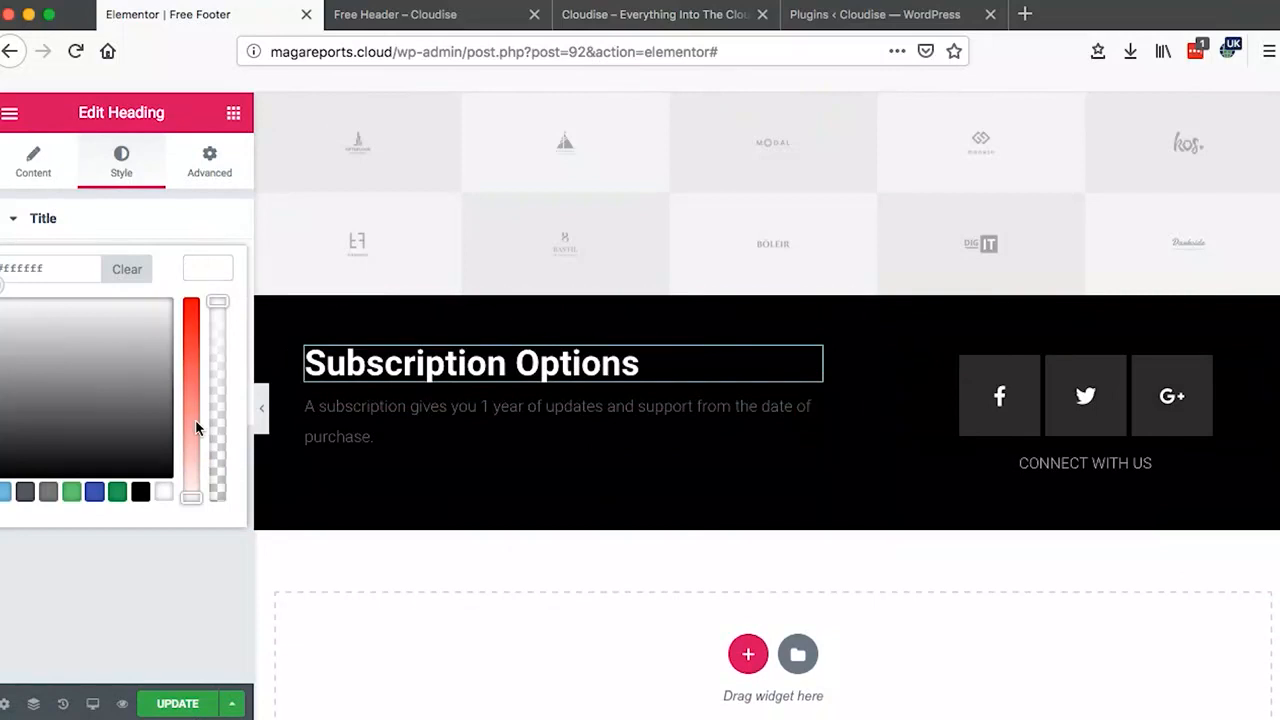
pyautogui.click(95, 493)
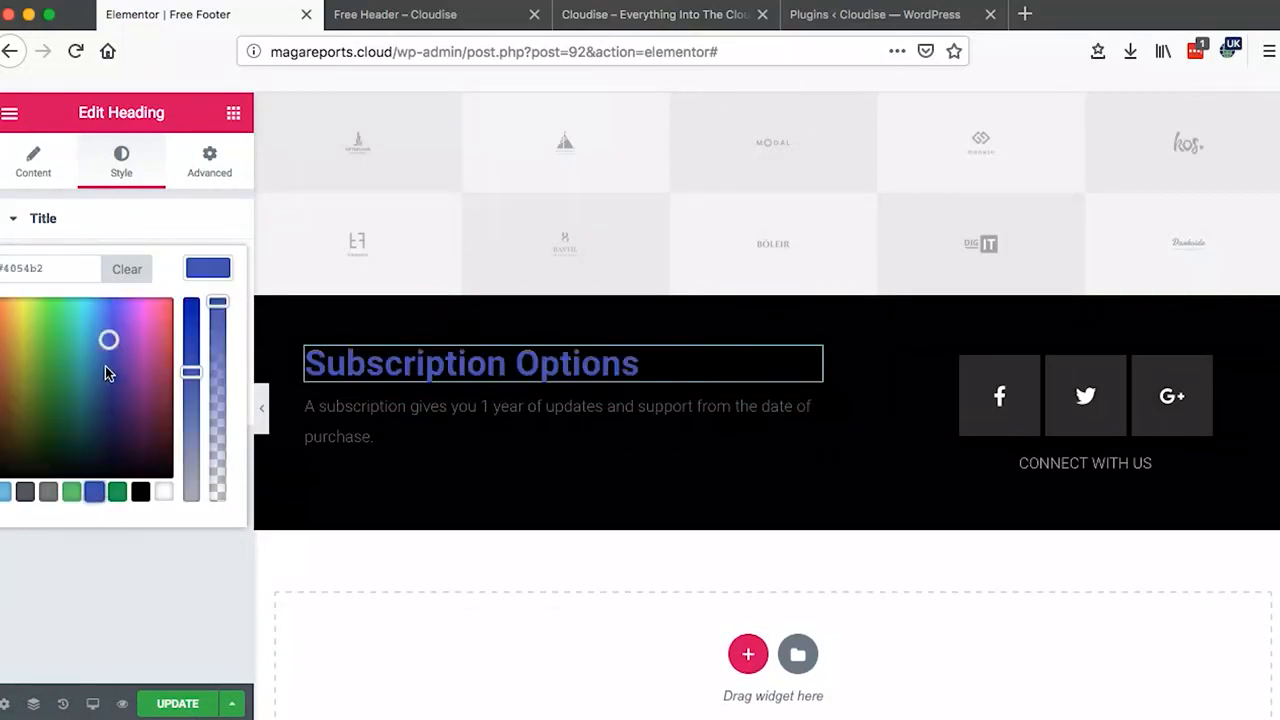
# - Set the Subscription Options heading's text color to green, #53b742, and save the updated footer
pyautogui.moveTo(108, 338); pyautogui.dragTo(48, 337)
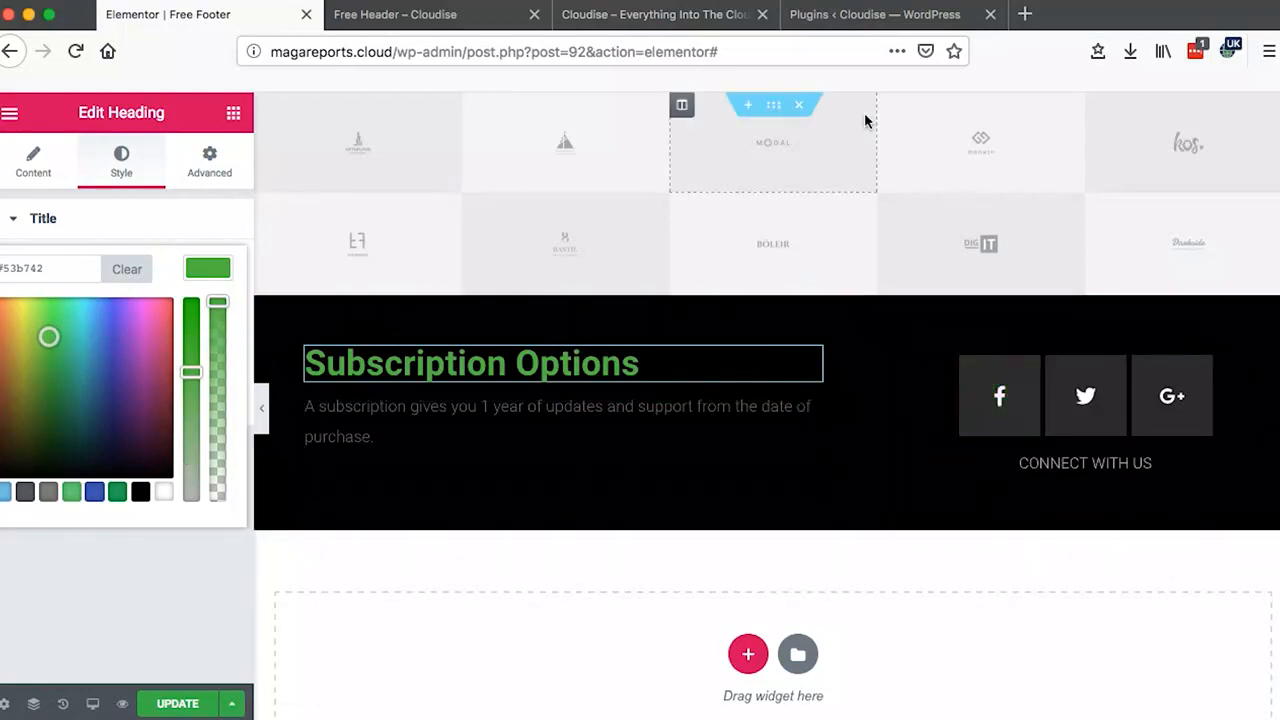
pyautogui.click(178, 701)
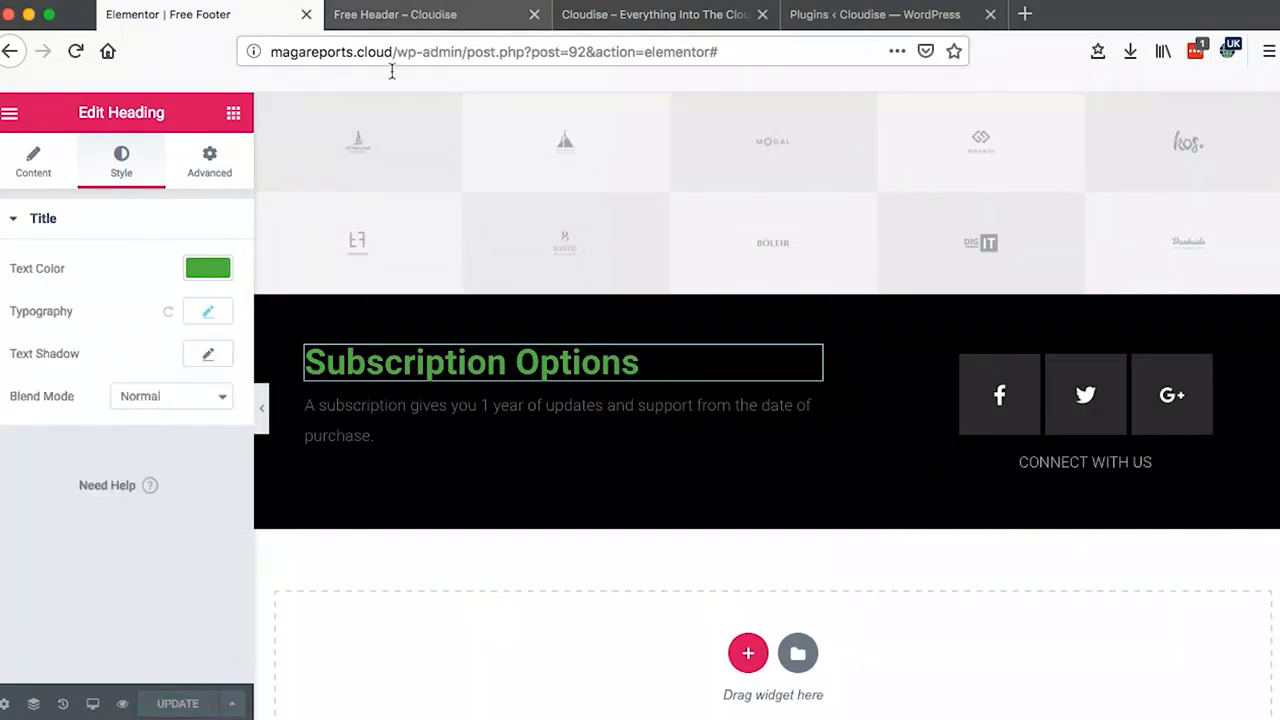
# - Preview the saved footer and close both the Free Header and Free Footer previews to return to the live home page
pyautogui.click(121, 704)
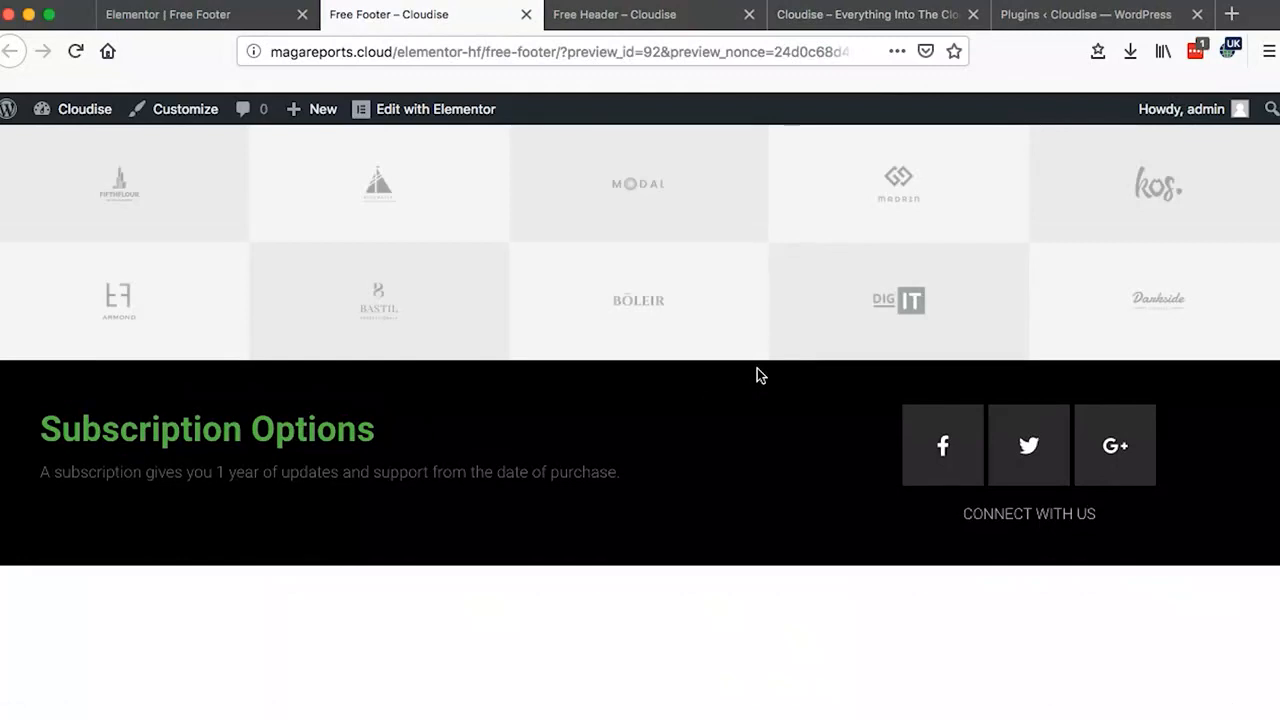
pyautogui.click(704, 20)
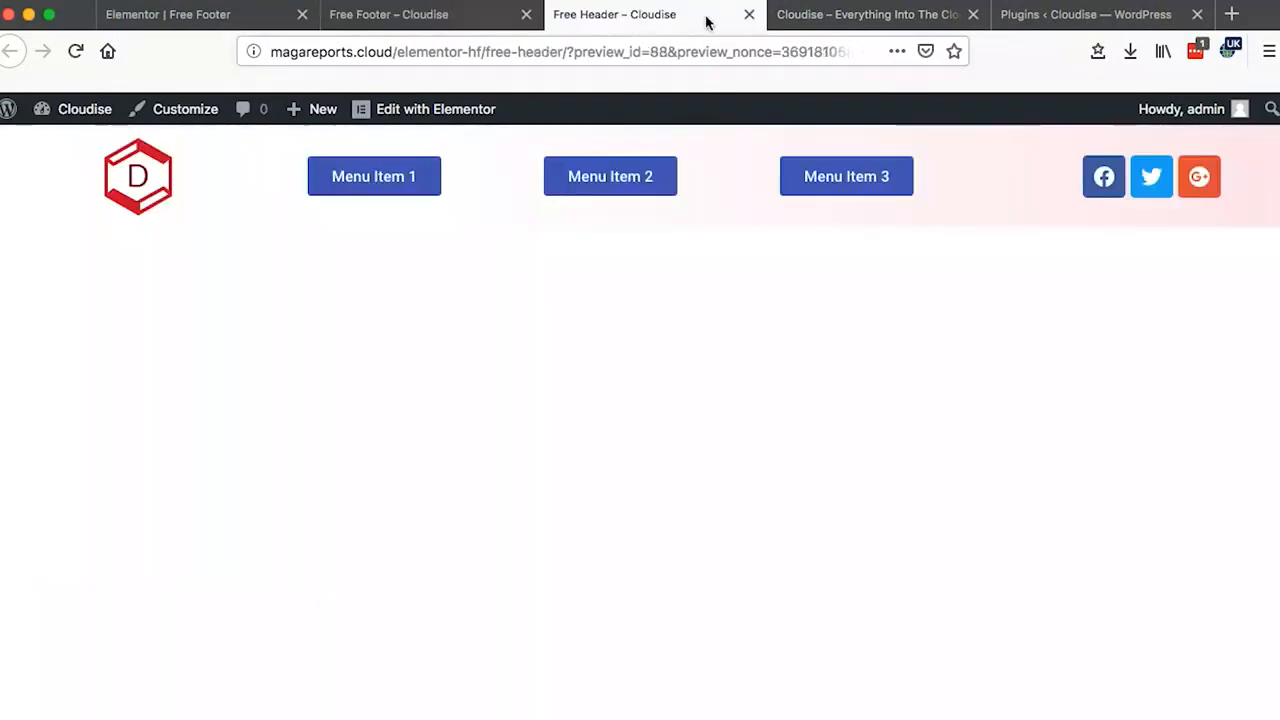
pyautogui.click(746, 15)
pyautogui.click(507, 22)
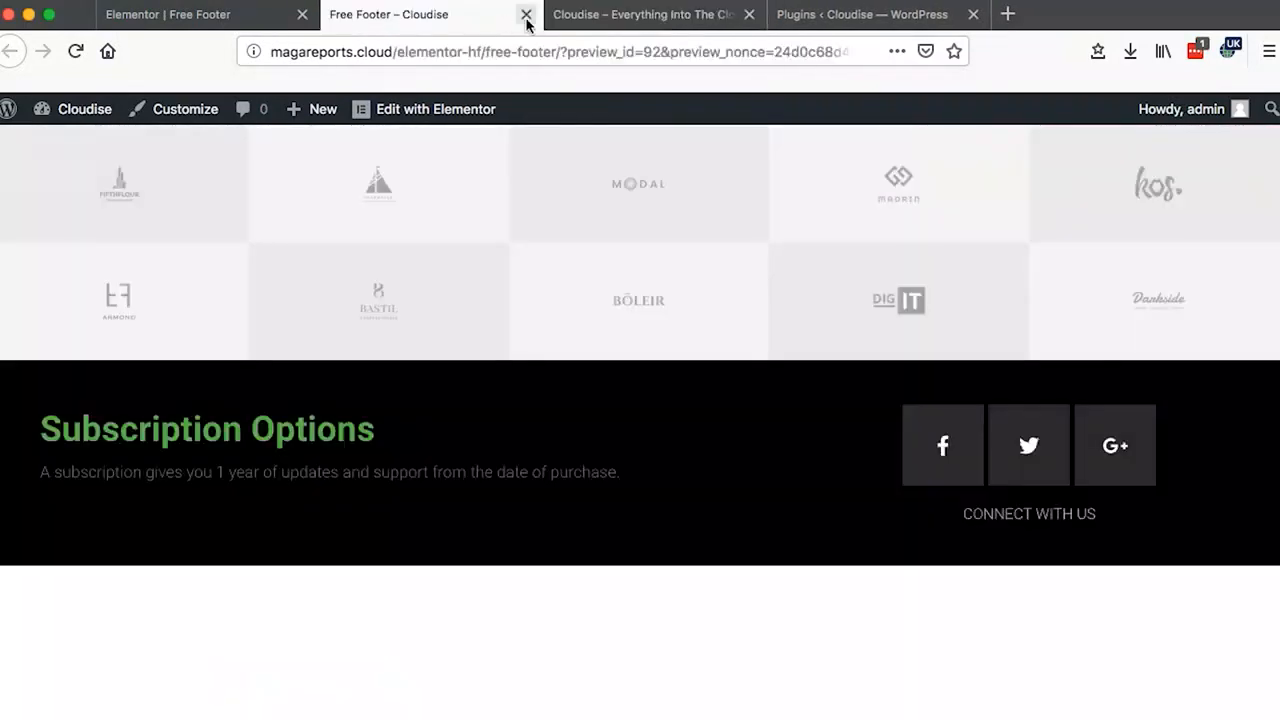
pyautogui.click(526, 16)
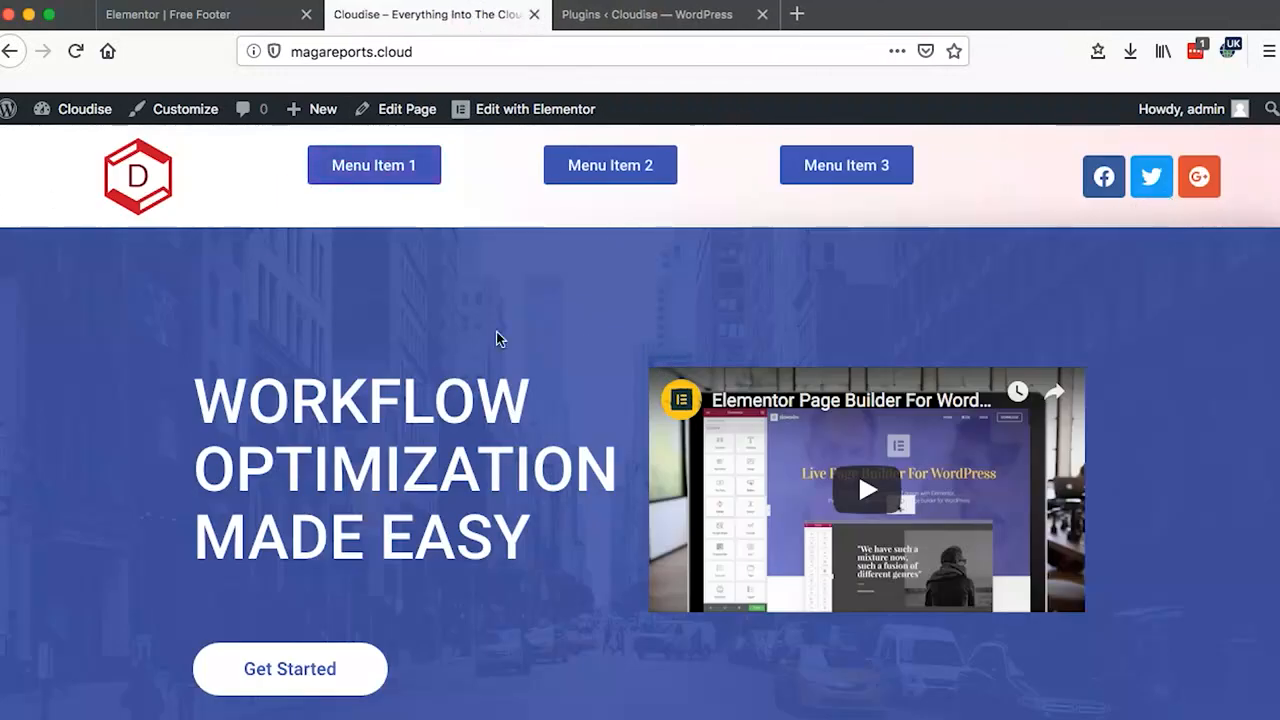
# - Reload the live home page and check the footer area below the testimonials
pyautogui.scroll(-20, 709, 537)
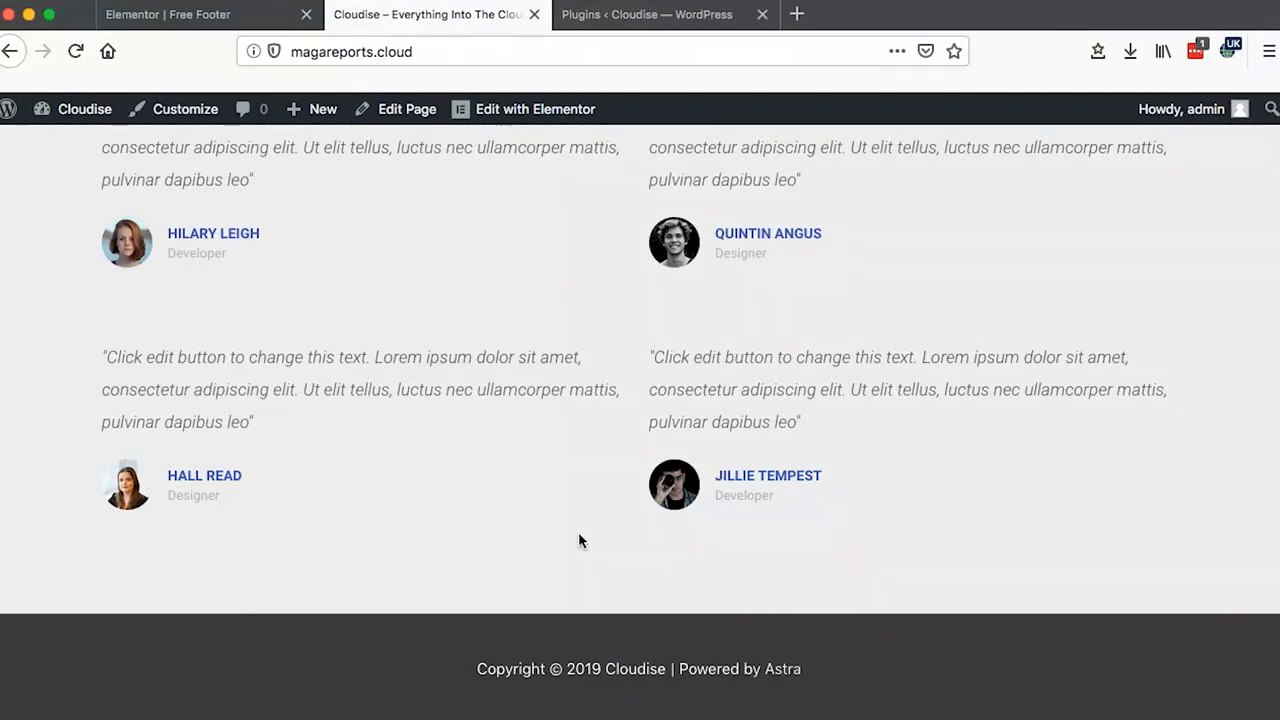
pyautogui.scroll(10, 578, 537)
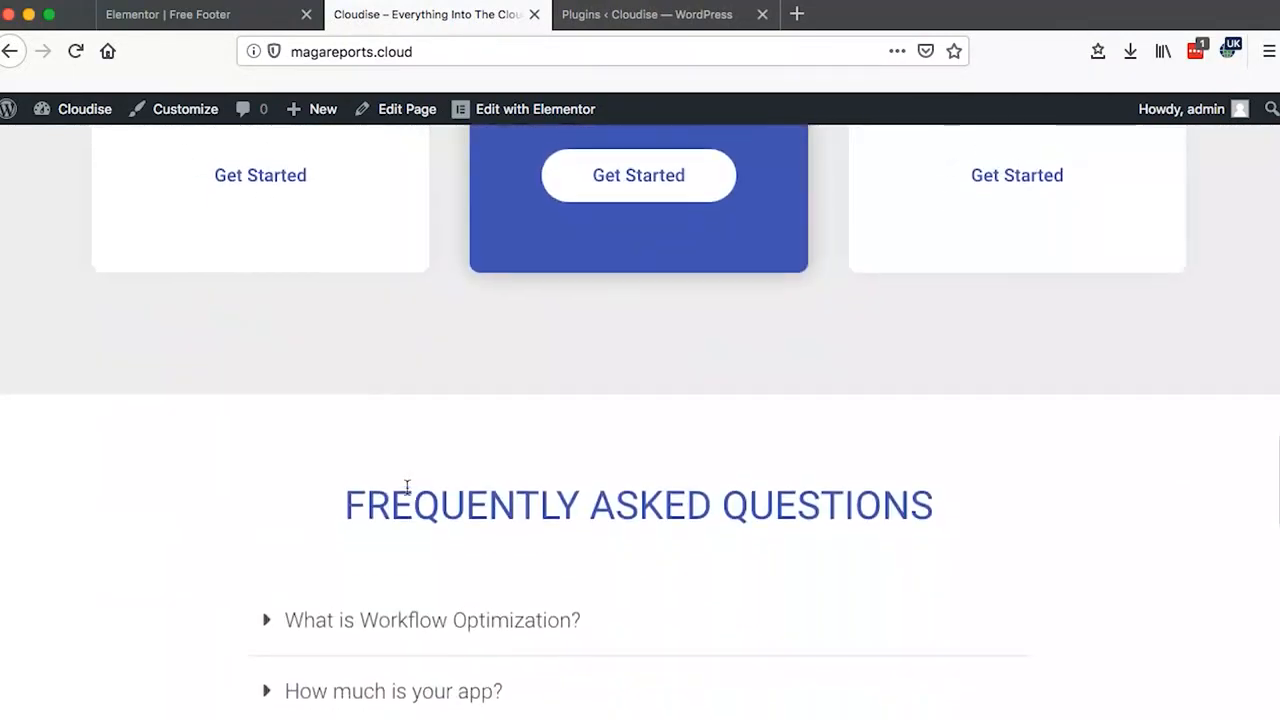
pyautogui.click(72, 56)
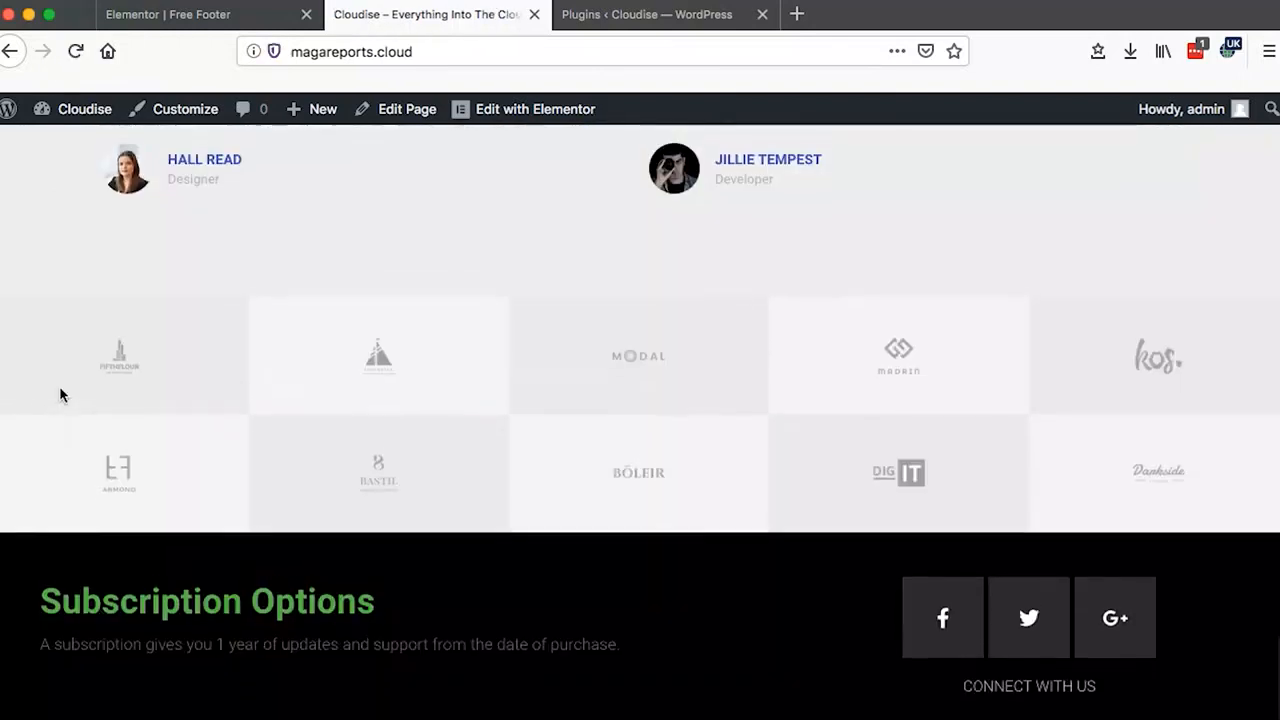
pyautogui.scroll(4, 59, 395)
pyautogui.scroll(-4, 59, 395)
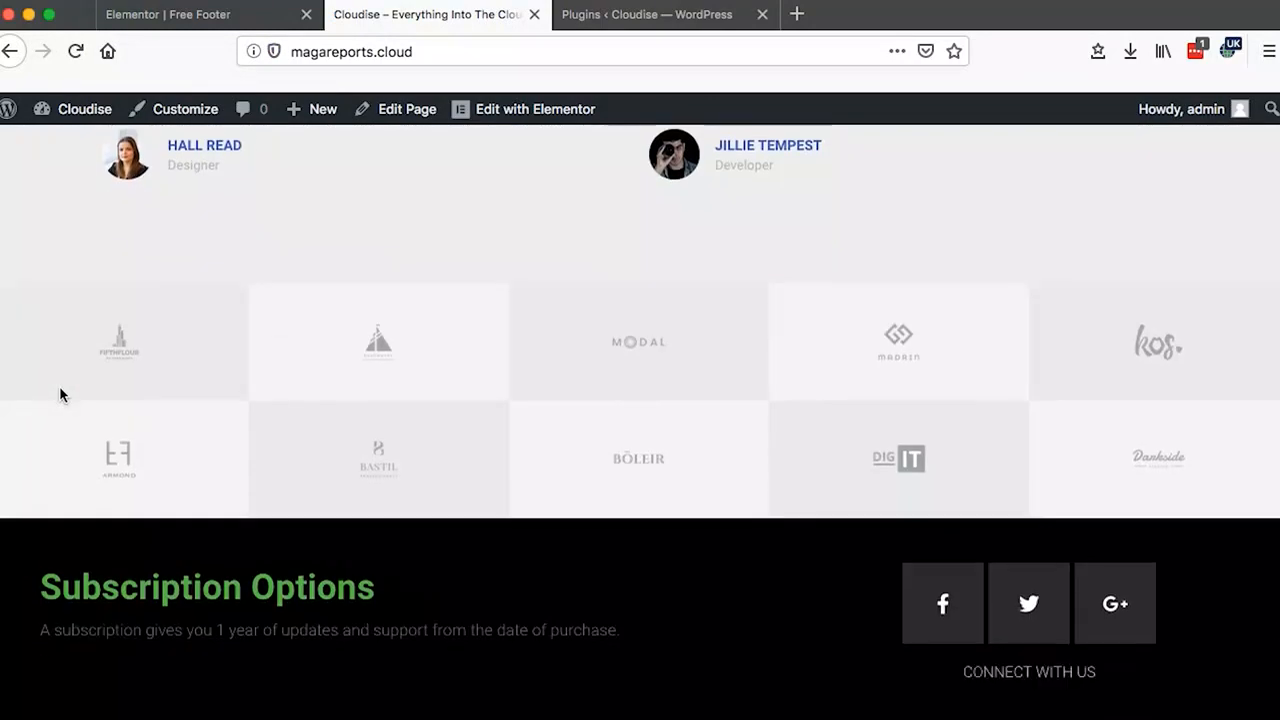
# - Review the whole home page from the custom header through the content sections to the custom footer
pyautogui.scroll(15, 59, 395)
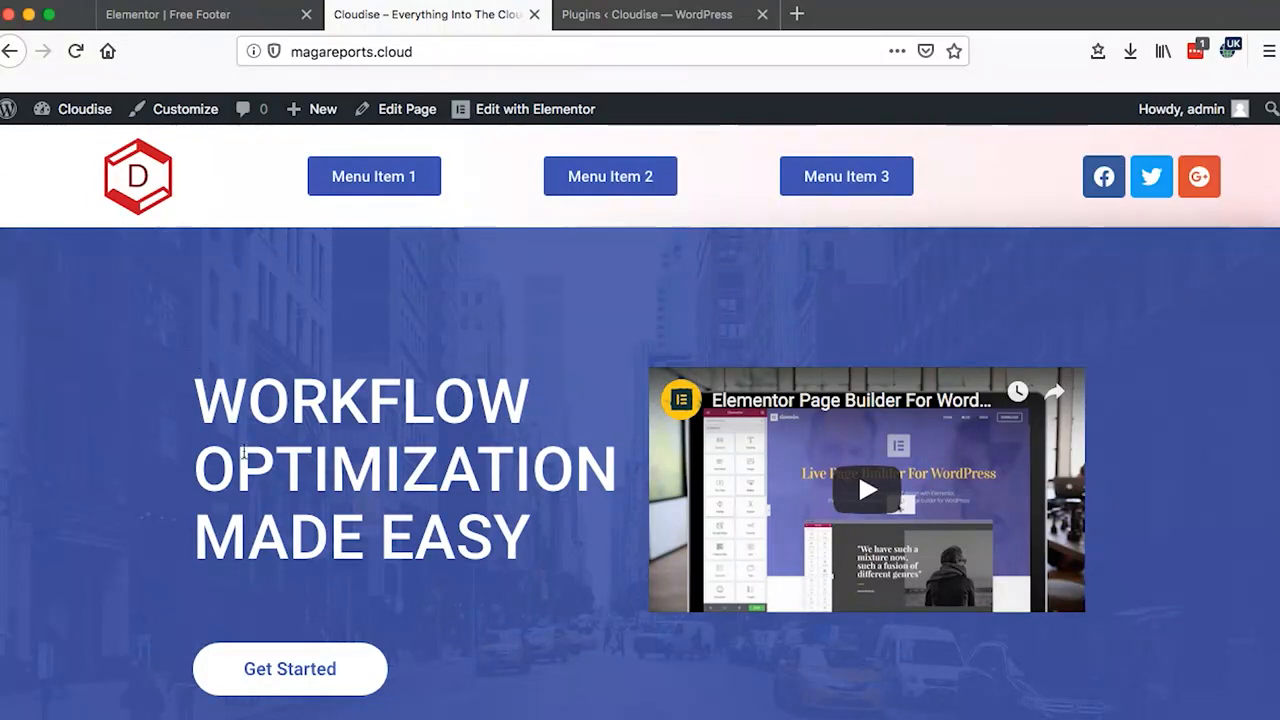
pyautogui.scroll(-2, 422, 494)
pyautogui.scroll(2, 422, 496)
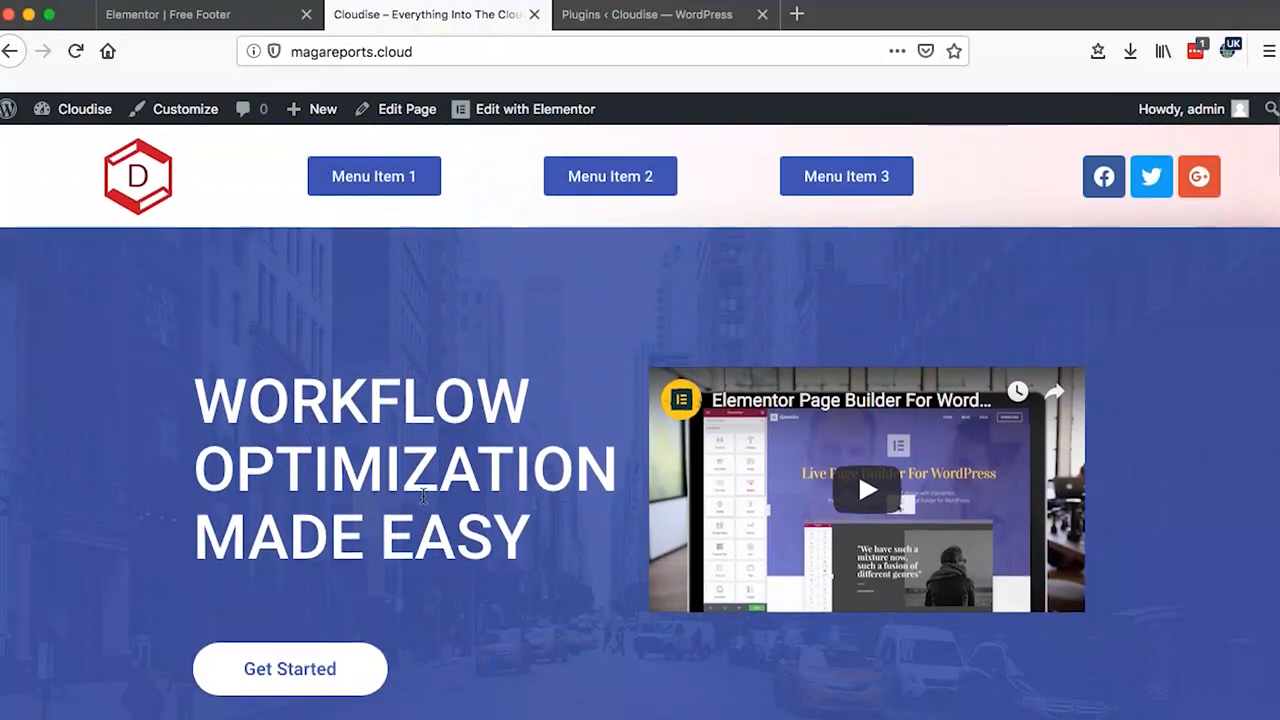
pyautogui.scroll(-10, 422, 494)
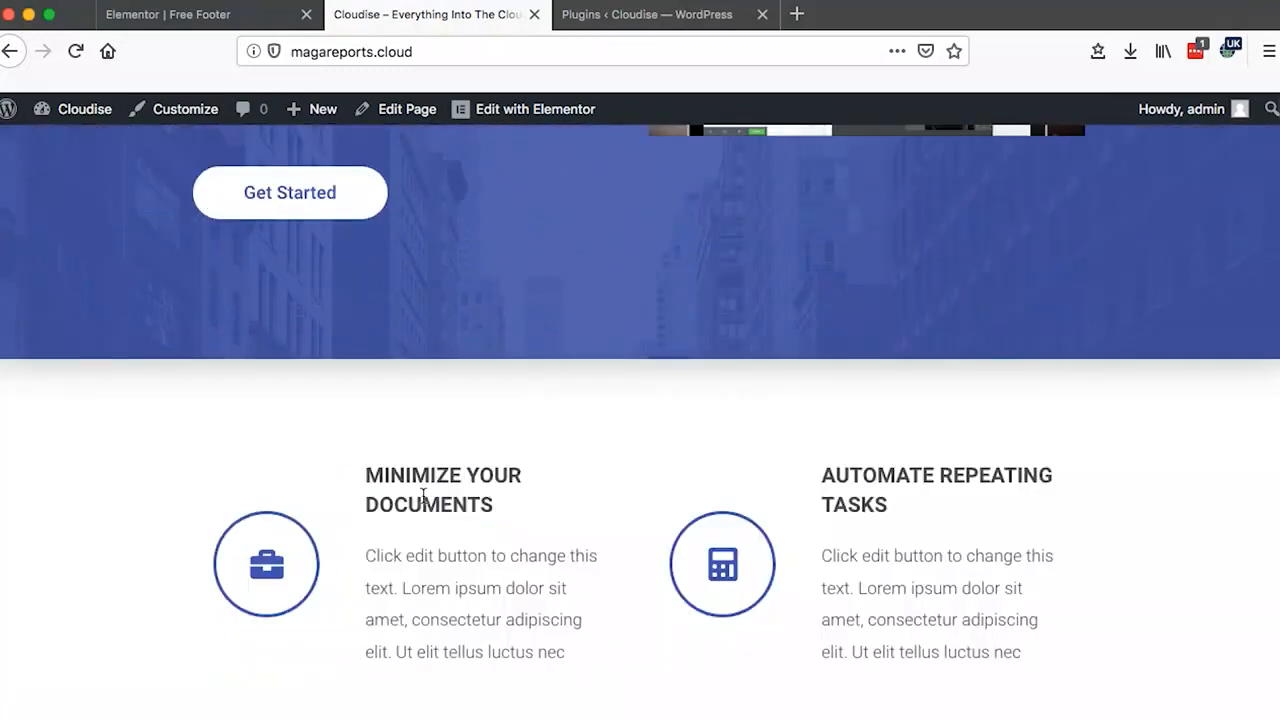
pyautogui.scroll(-10, 422, 494)
pyautogui.scroll(-20, 422, 494)
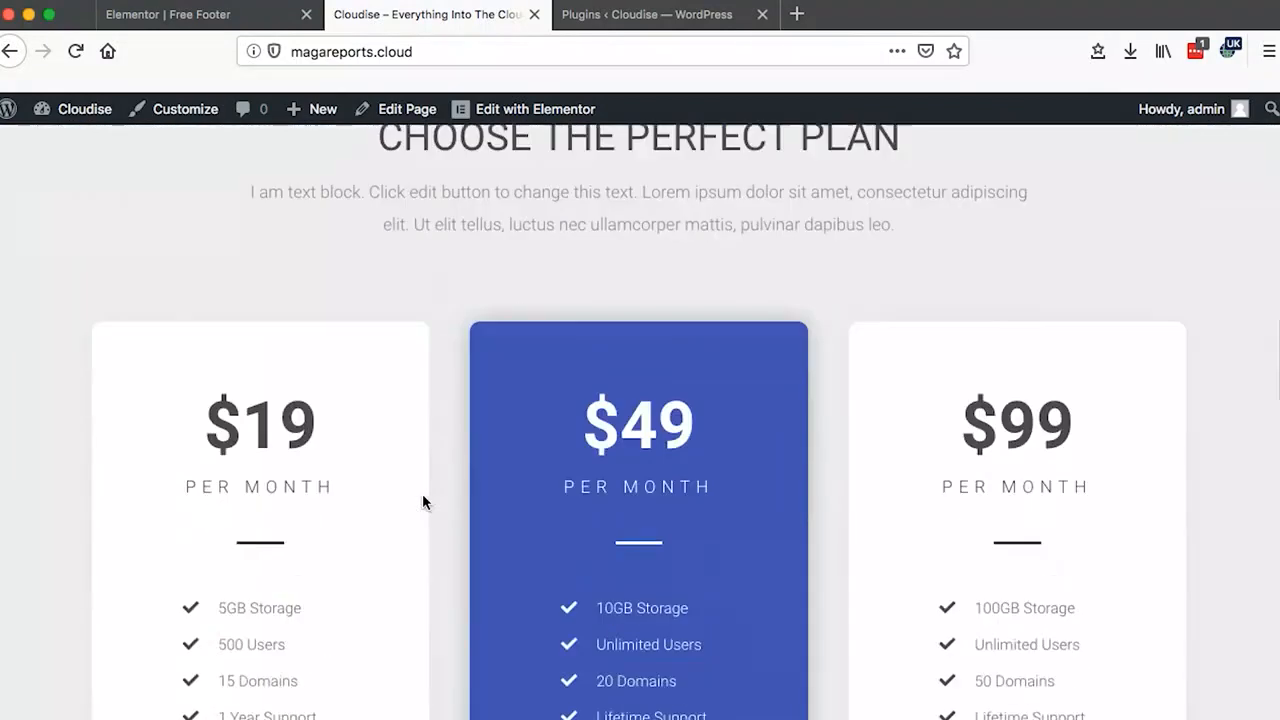
pyautogui.scroll(-20, 422, 502)
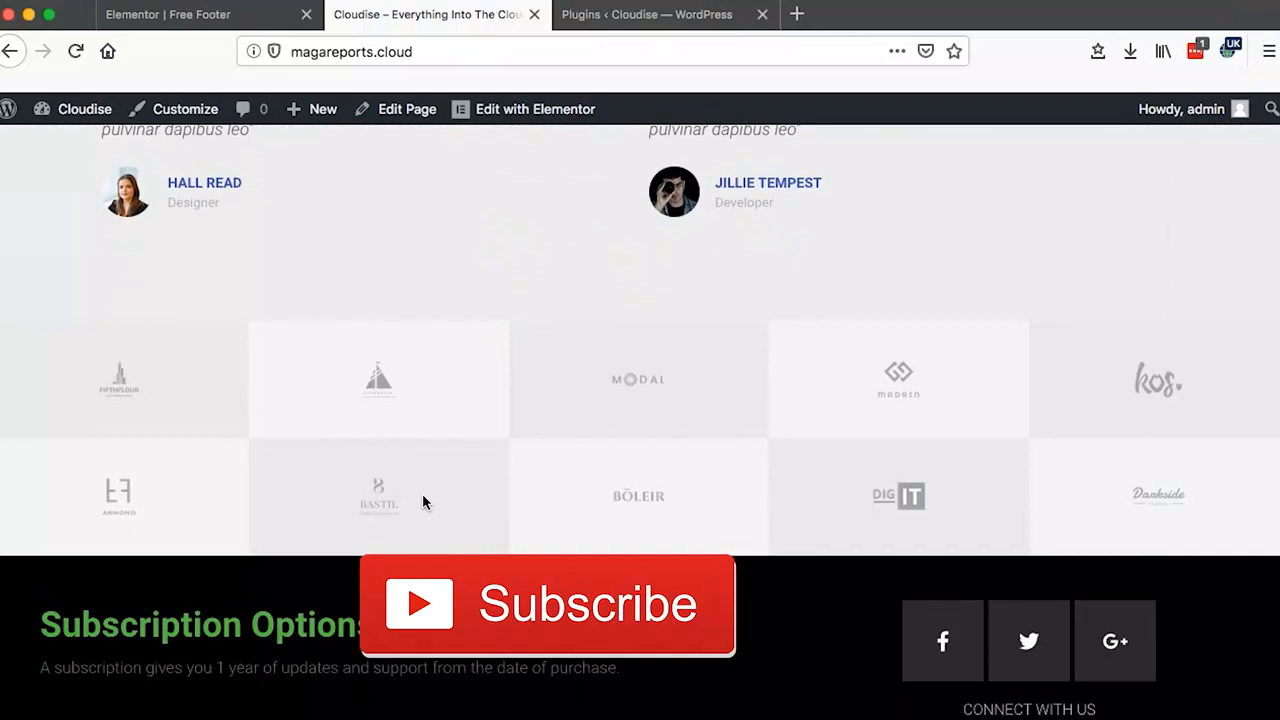
pyautogui.scroll(-1, 422, 495)
pyautogui.scroll(20, 422, 493)
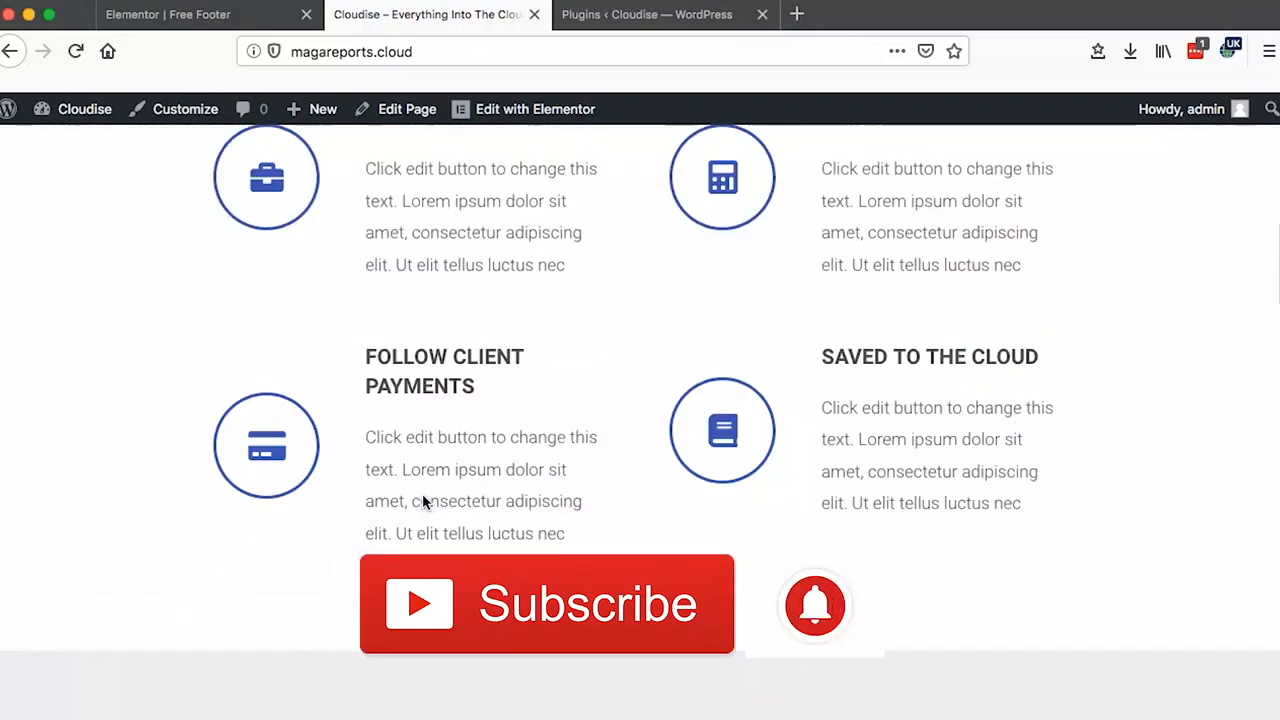